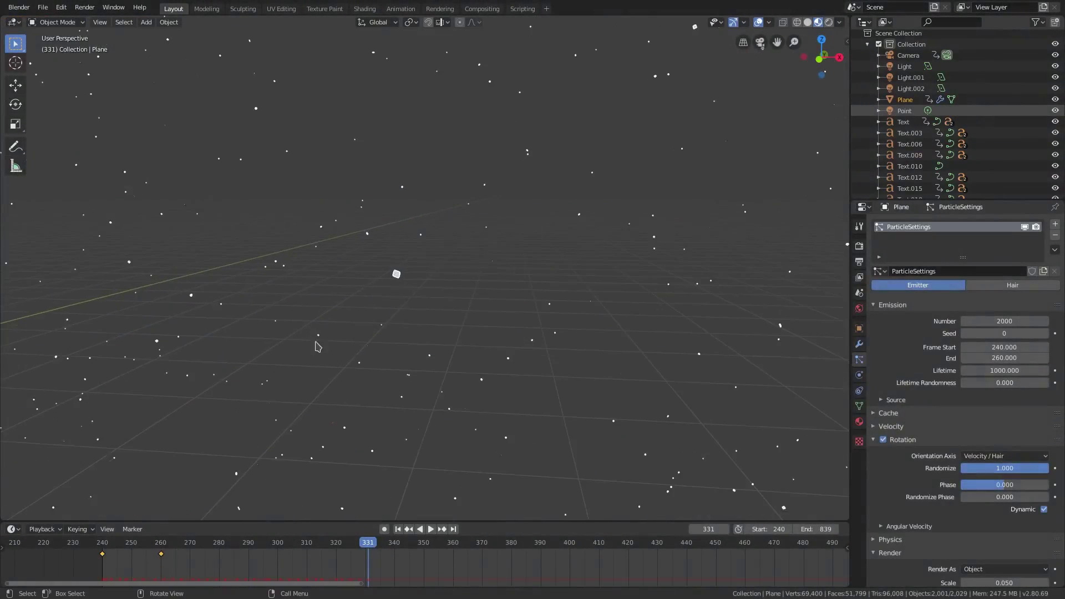
# Set the particle rotation Phase and Randomize Phase to 0.2 each
pyautogui.moveTo(317, 347); pyautogui.dragTo(380, 349, button='middle')
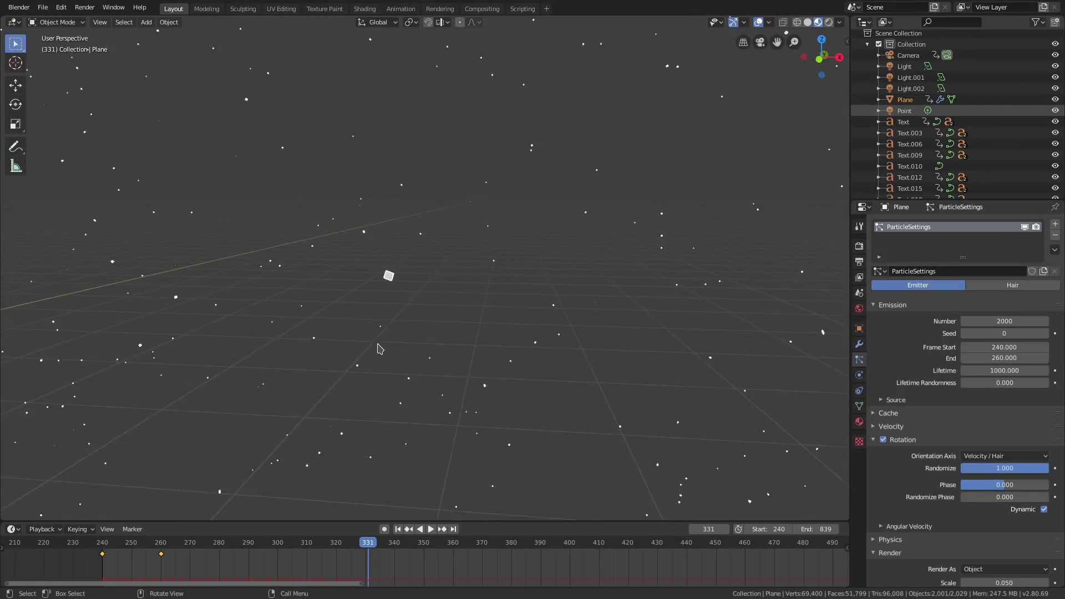
pyautogui.moveTo(384, 441); pyautogui.dragTo(436, 400, button='middle')
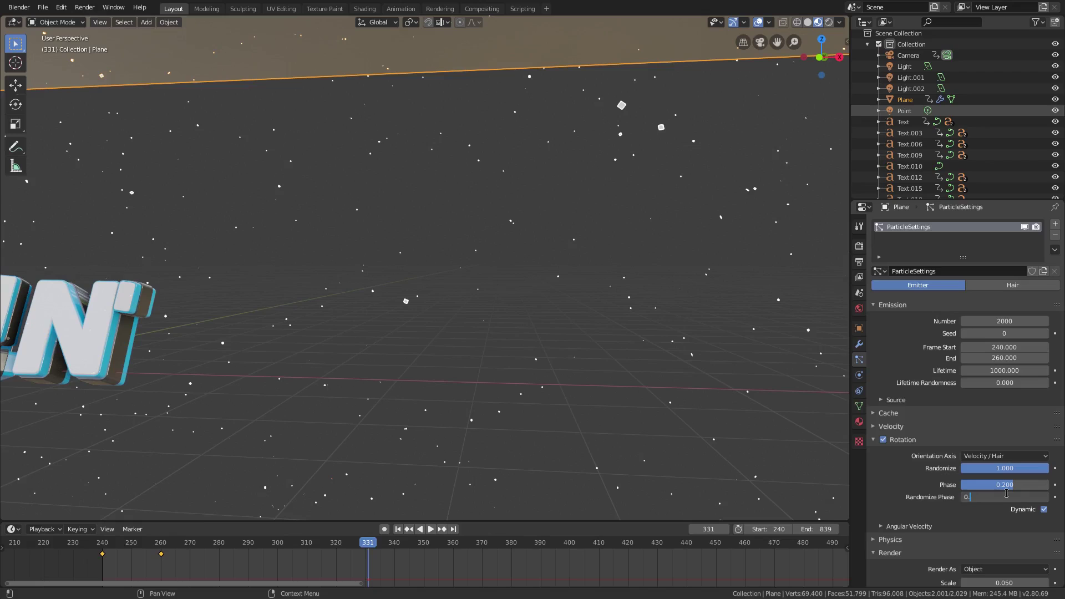
pyautogui.press('Return')
# Replay the confetti fall from the start frame, stop it, and expand the Velocity panel
pyautogui.click(398, 529)
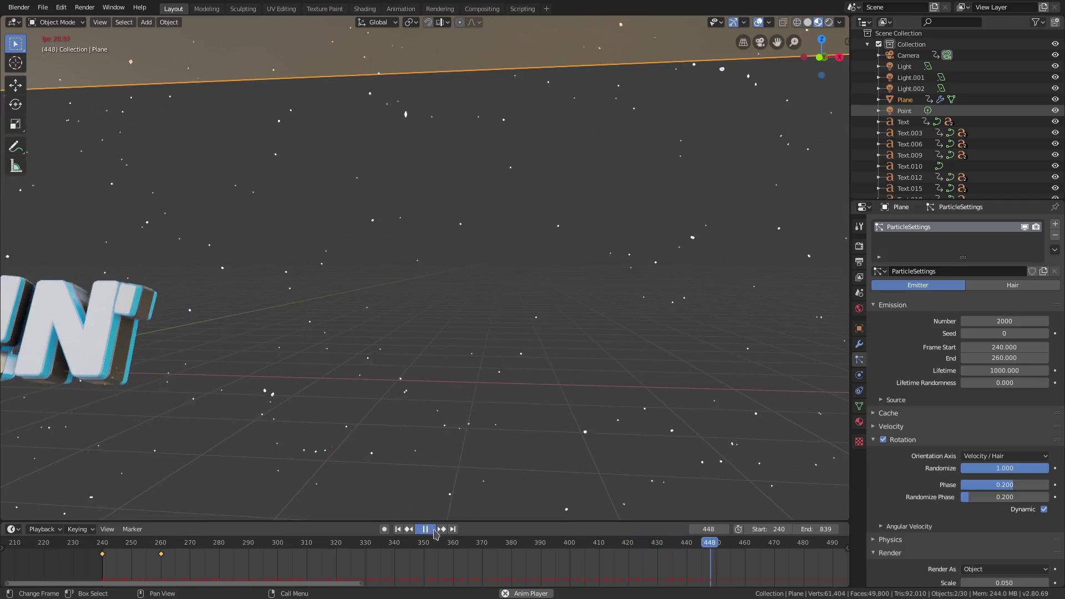
pyautogui.press('space')
pyautogui.click(891, 426)
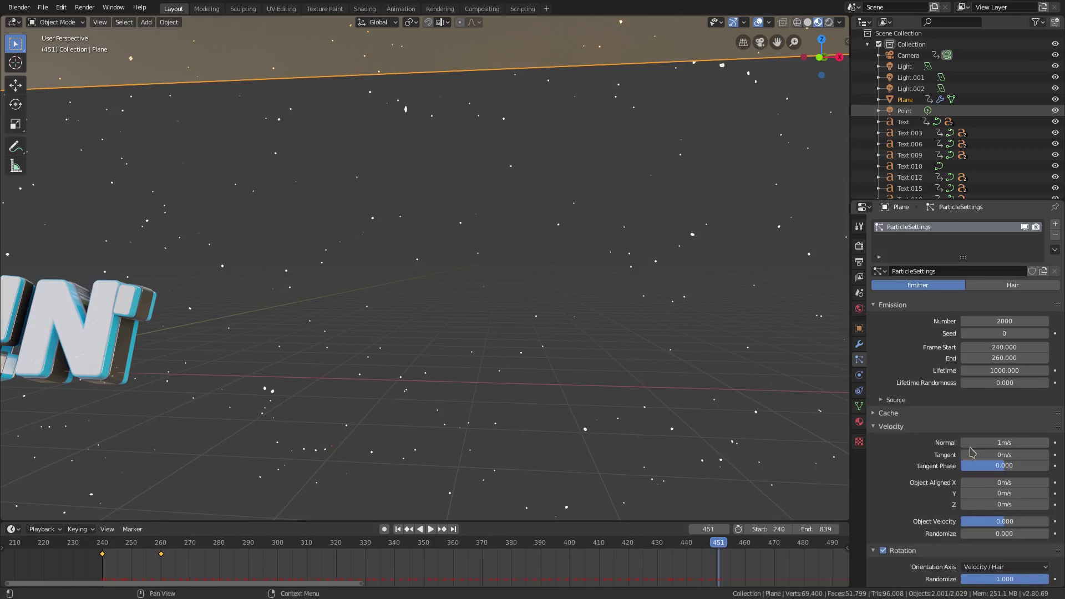
# Set velocity Randomize to 0.5 and Normal to 2 m/s, then preview through the camera
pyautogui.scroll(-1, 883, 536)
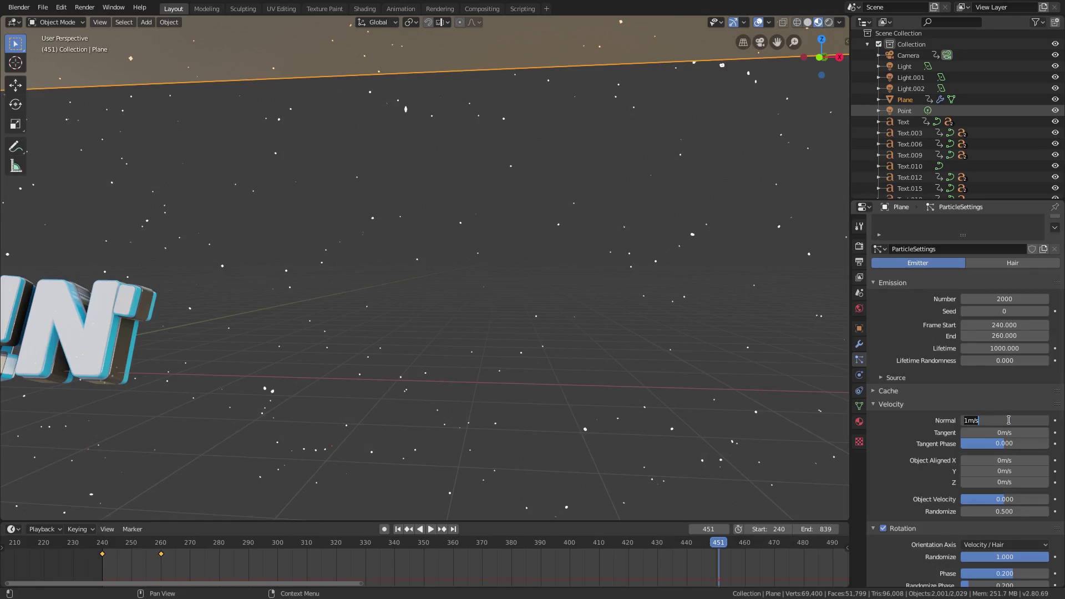
pyautogui.press('Return')
pyautogui.click(398, 528)
pyautogui.click(430, 529)
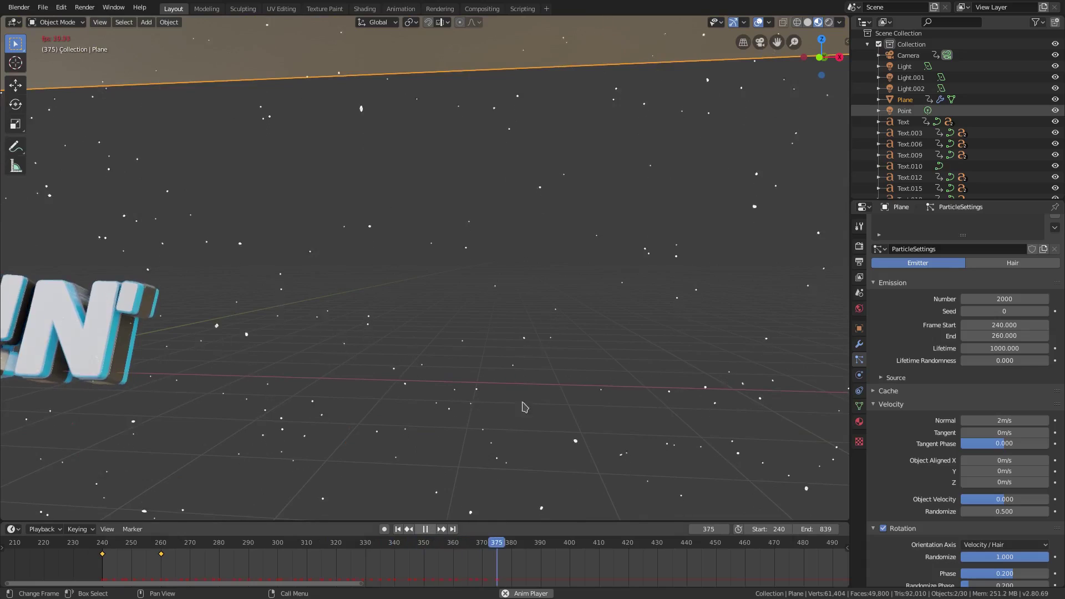
pyautogui.press('KP_0')
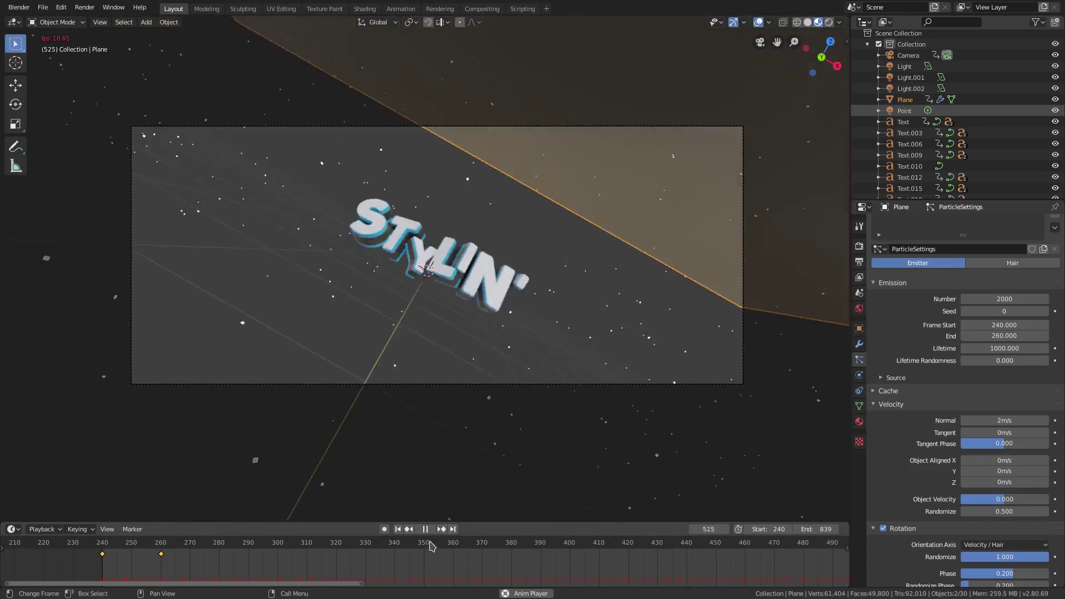
pyautogui.press('space')
# Restore Normal to 1 m/s, replay the particles, then switch to the front view
pyautogui.press('Return')
pyautogui.click(397, 528)
pyautogui.click(430, 529)
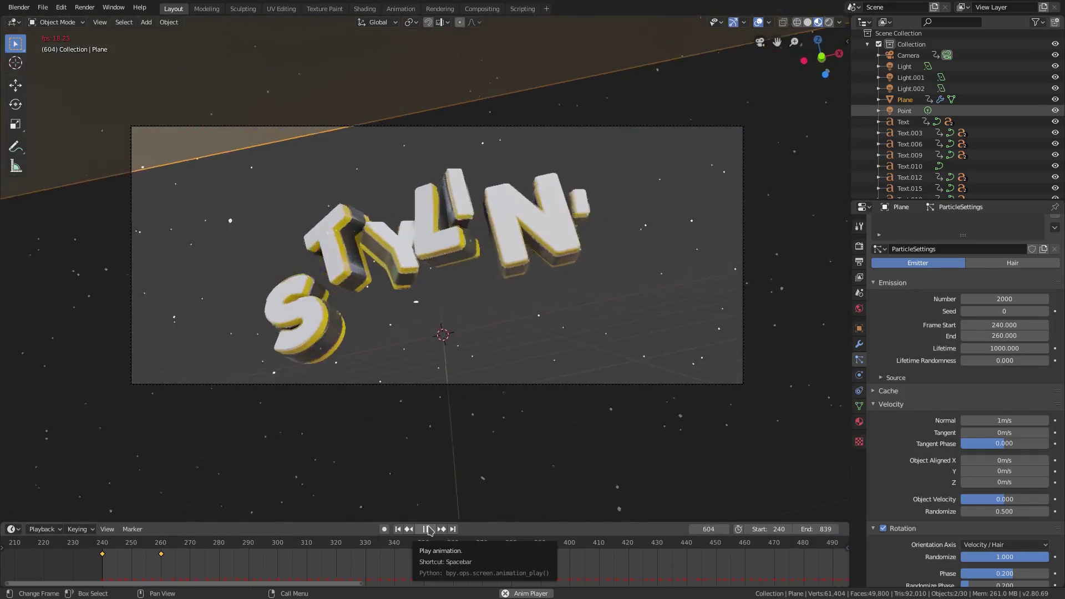
pyautogui.click(431, 528)
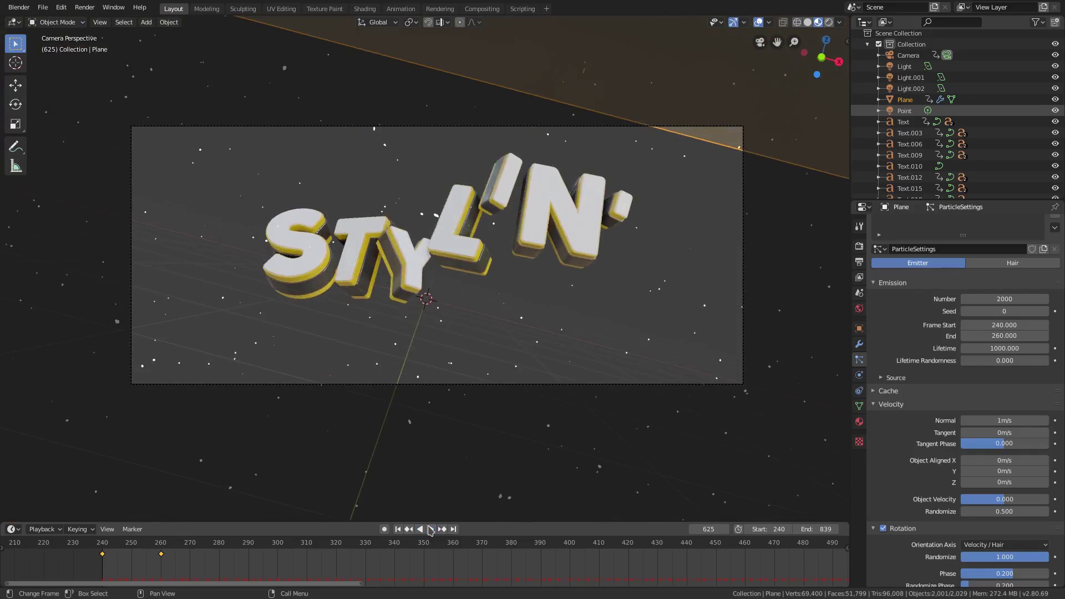
pyautogui.moveTo(433, 333); pyautogui.dragTo(466, 348, button='middle')
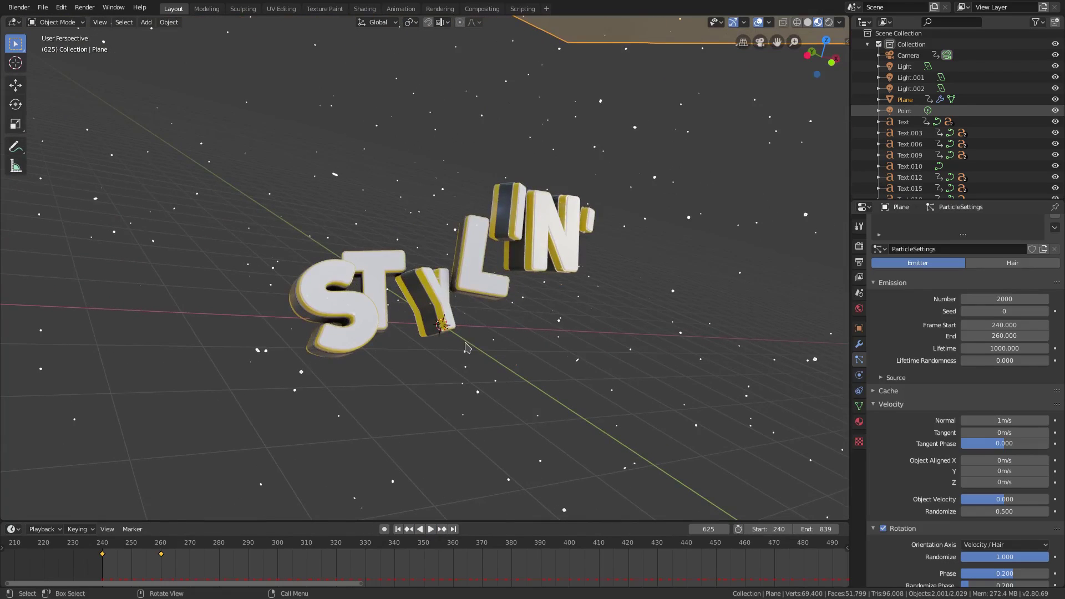
pyautogui.press('KP_1')
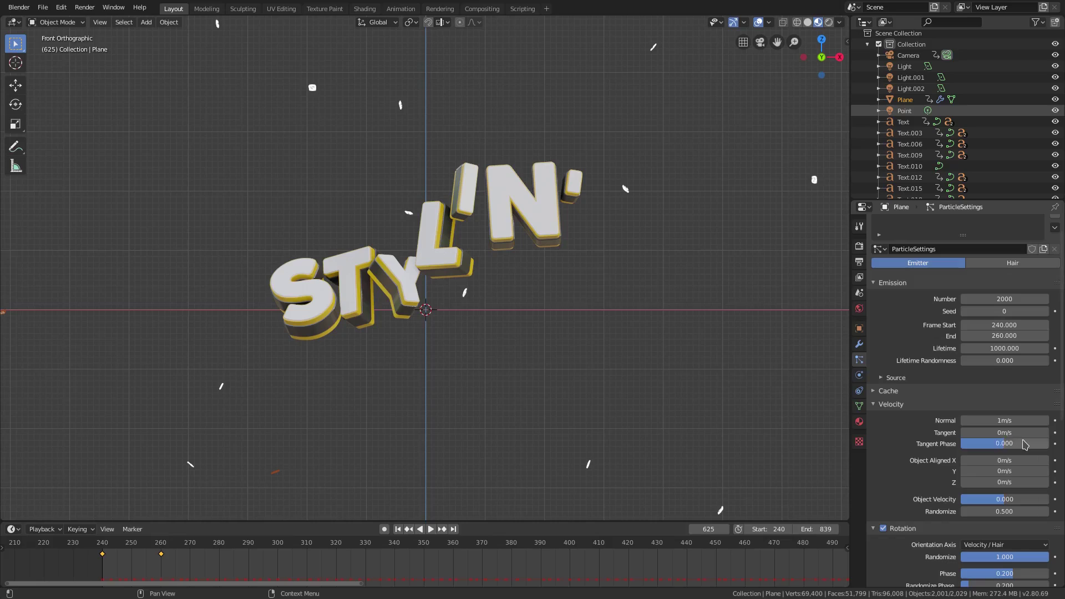
# Set the Angular Velocity Amount to 0.5 and replay the animation to preview the spin
pyautogui.click(879, 404)
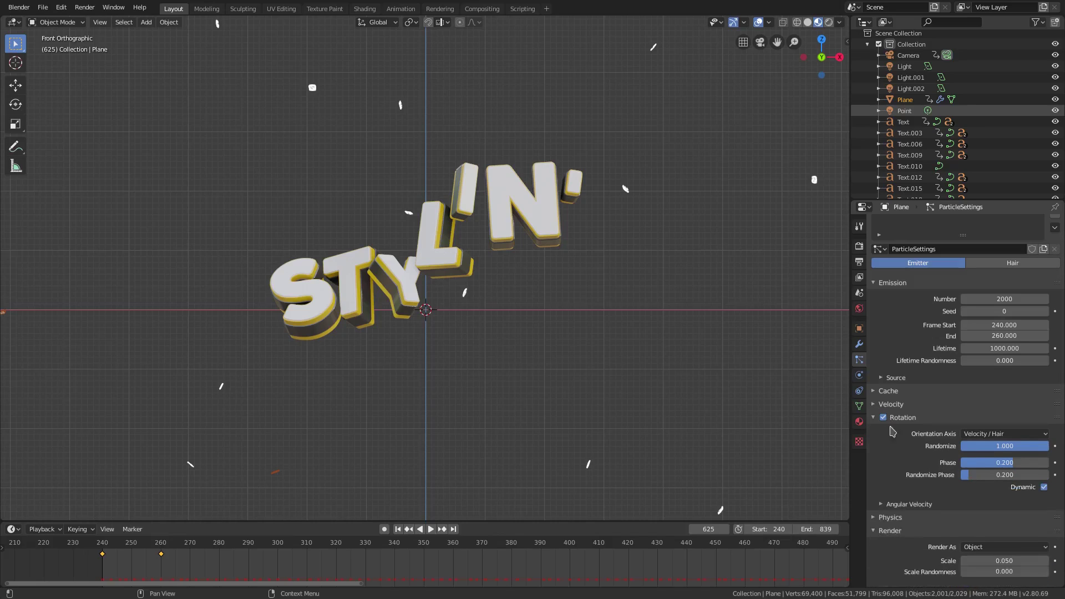
pyautogui.click(924, 503)
pyautogui.scroll(-3, 1000, 461)
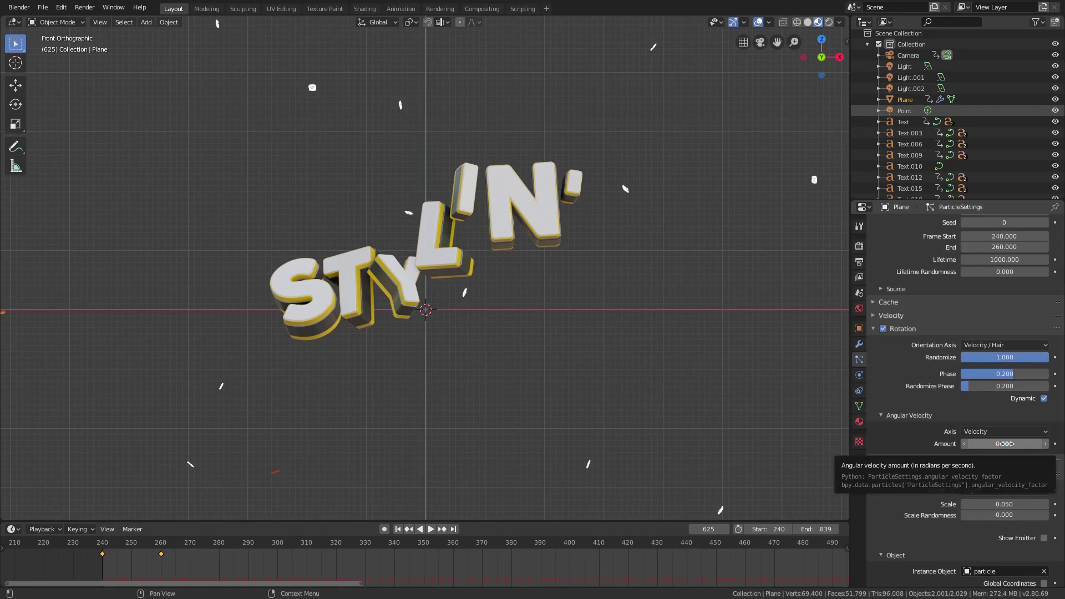
pyautogui.click(1005, 443)
pyautogui.write('.5')
pyautogui.press('Return')
pyautogui.click(398, 529)
pyautogui.click(430, 528)
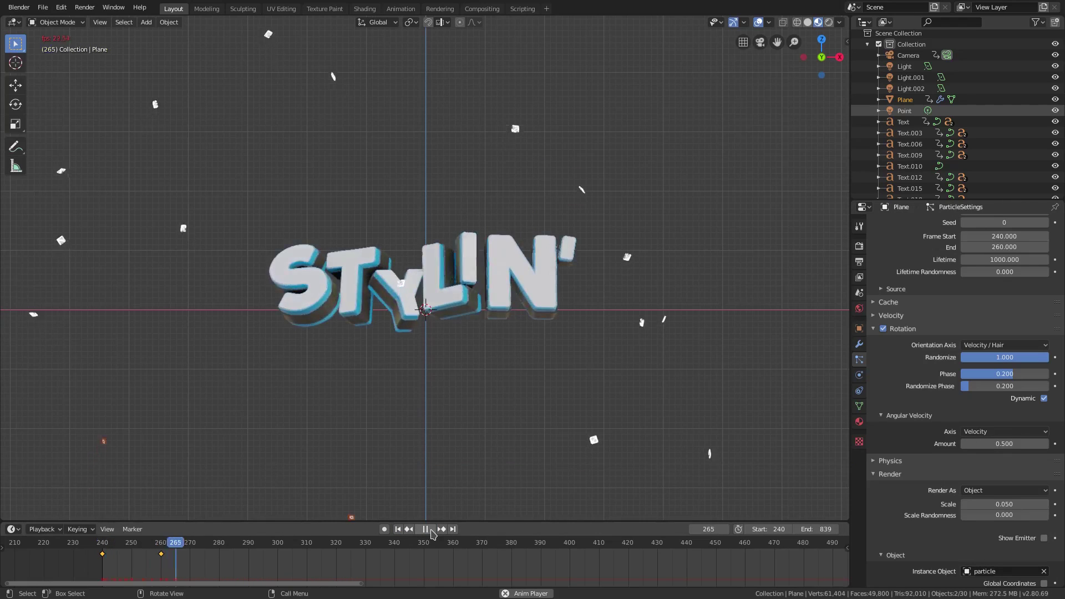
# Lower rotation Phase to 0.1, re-enter the Randomize Phase value, and collapse Rotation
pyautogui.scroll(-3, 459, 440)
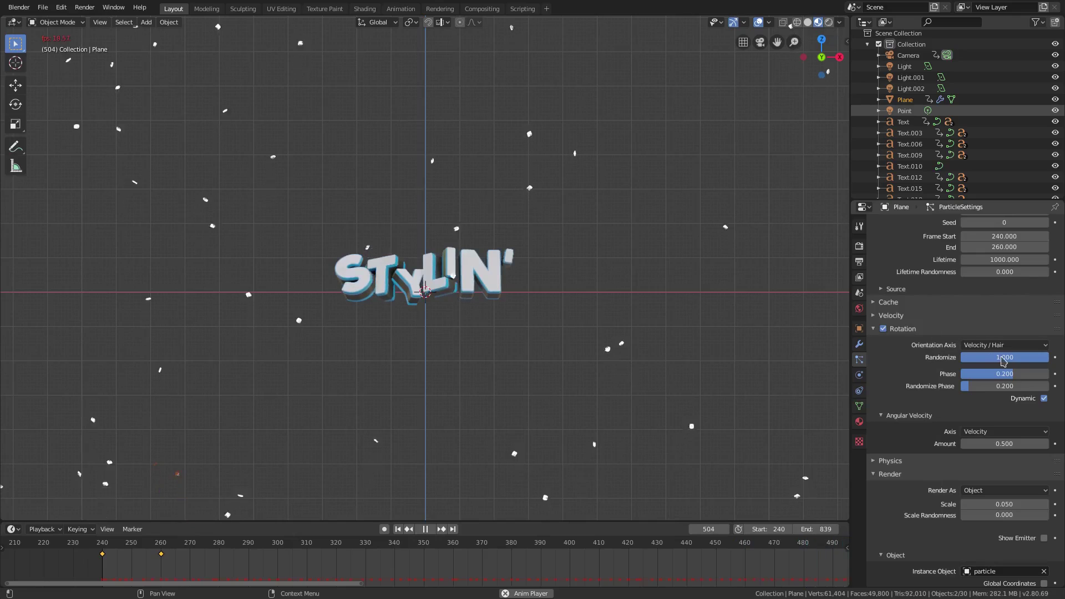
pyautogui.write('1')
pyautogui.press('Return')
pyautogui.doubleClick(1014, 387)
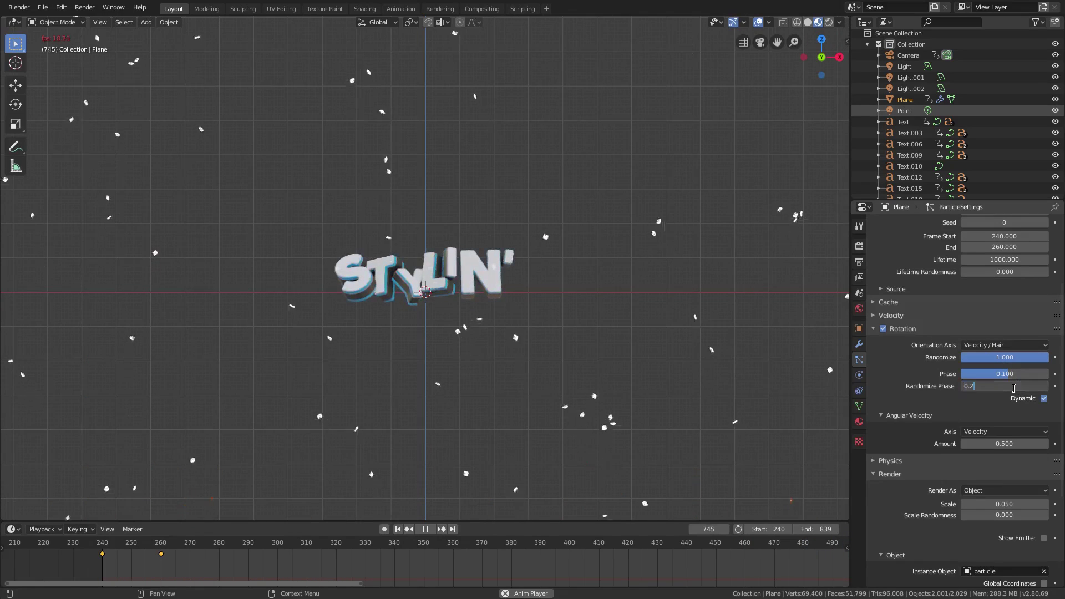
pyautogui.write('1')
pyautogui.press('Return')
pyautogui.click(874, 329)
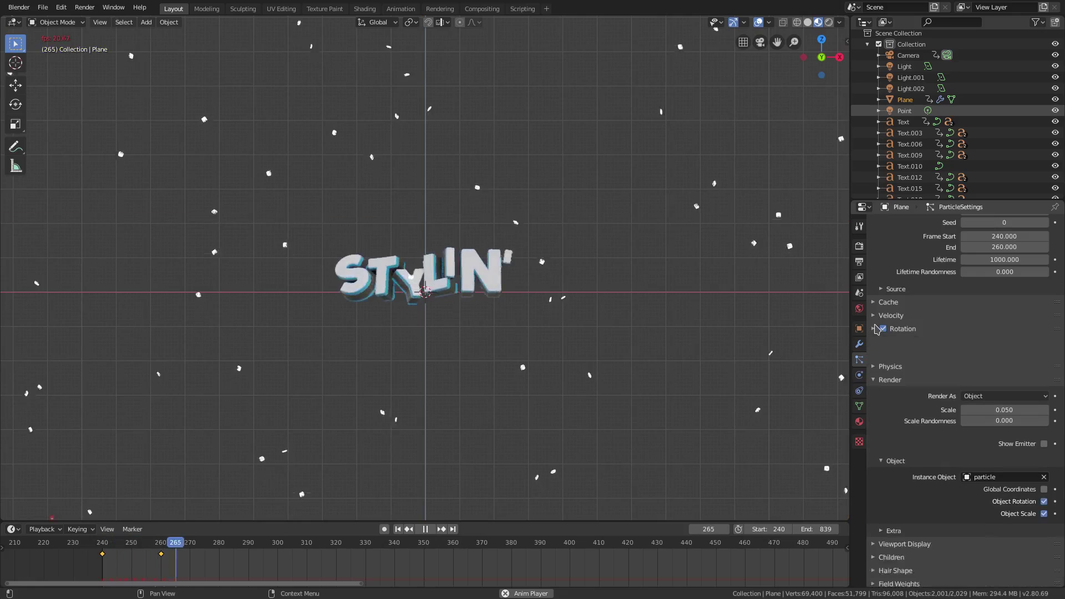
# Set the velocity Randomize to 0.2, then lower it to 0.1
pyautogui.click(877, 316)
pyautogui.doubleClick(1014, 422)
pyautogui.write('0.')
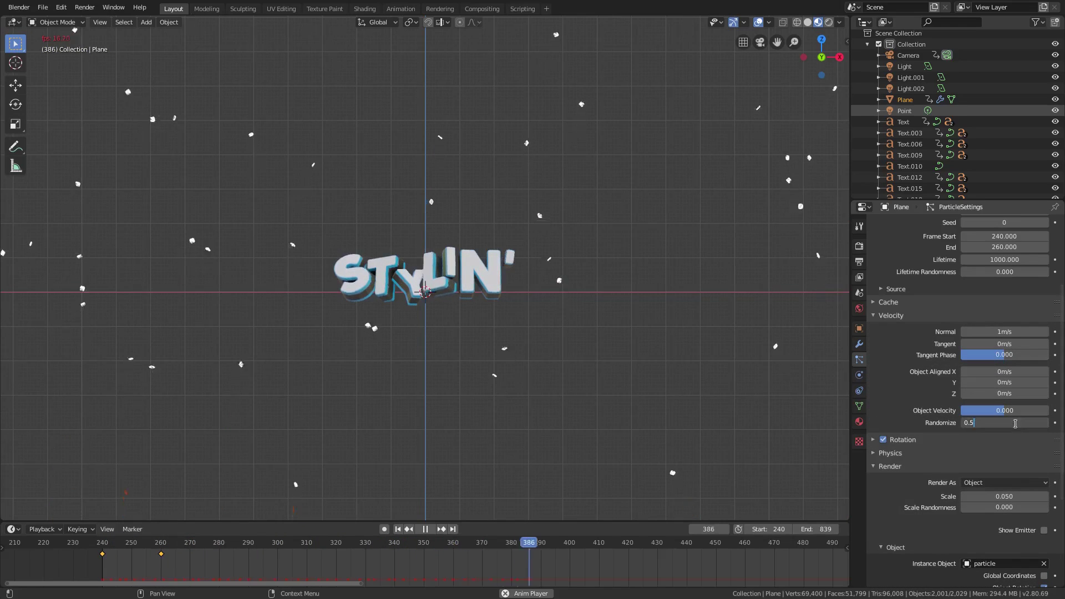
pyautogui.write('2')
pyautogui.press('Return')
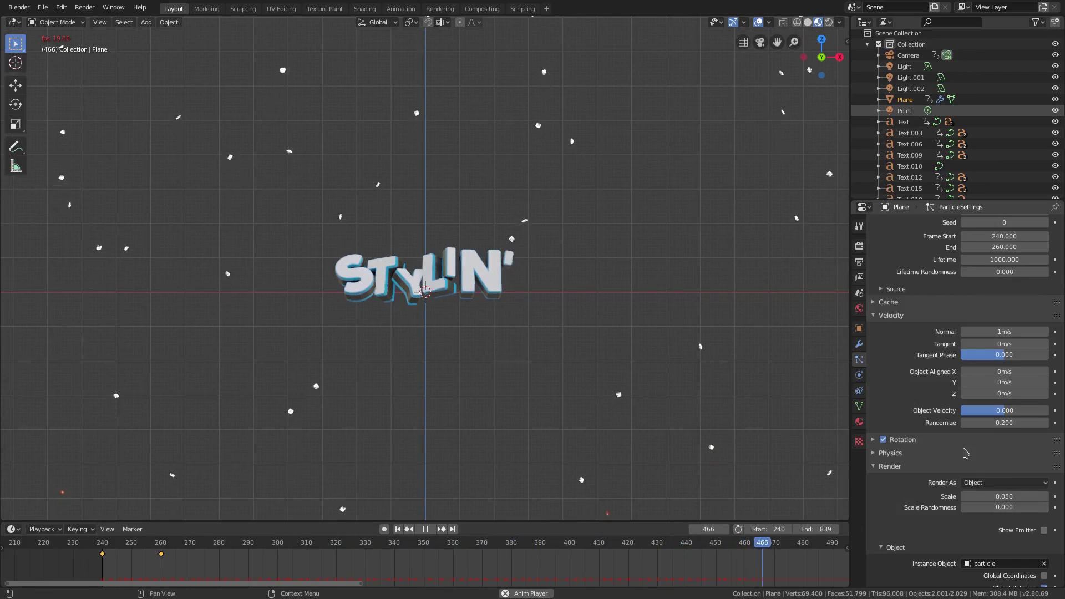
pyautogui.doubleClick(1004, 423)
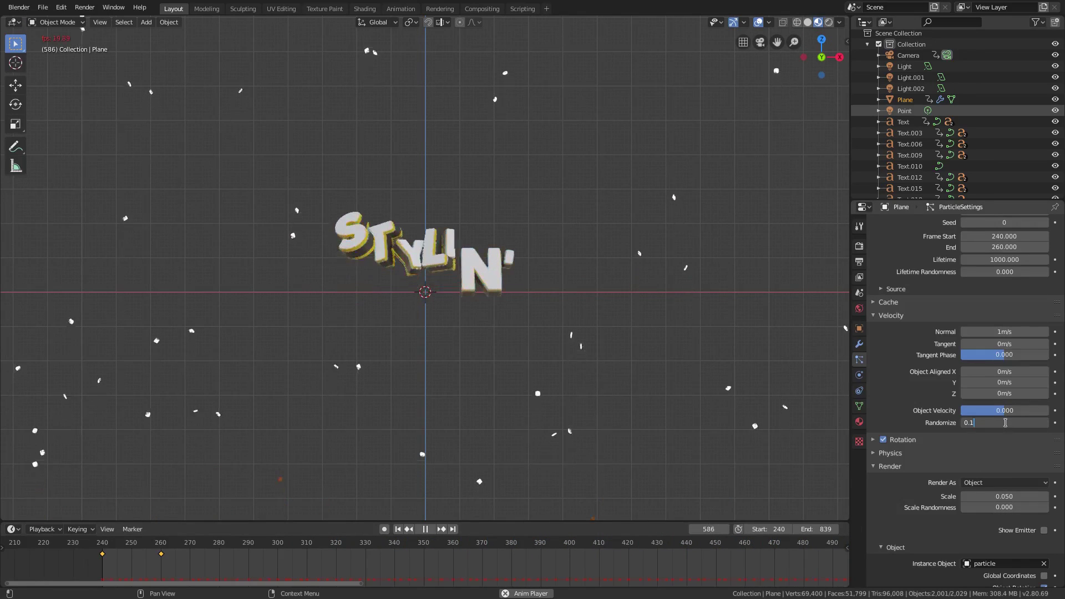
pyautogui.write('0.1')
pyautogui.press('Return')
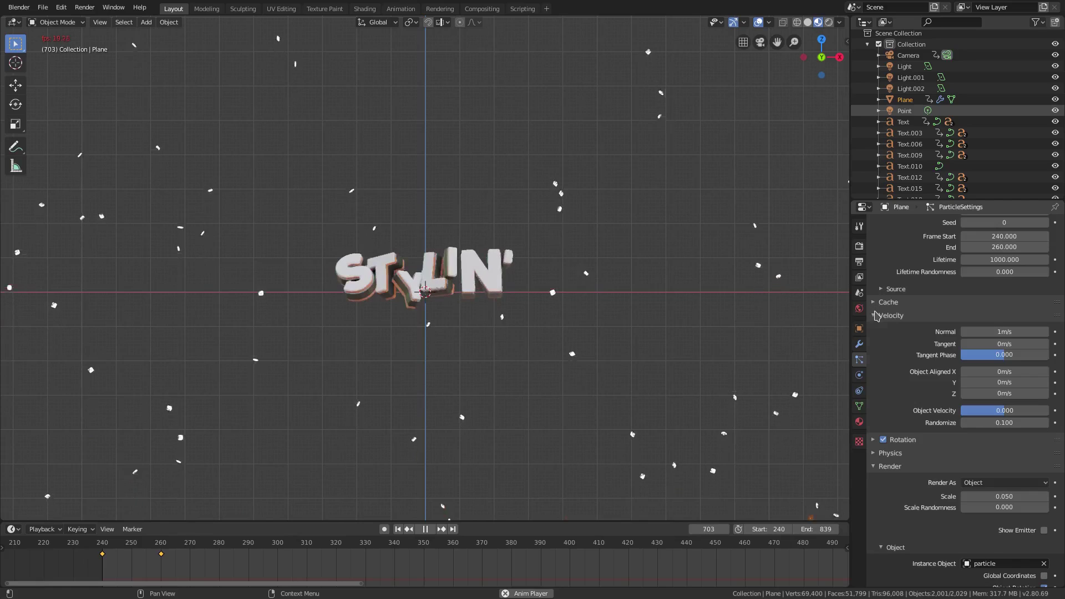
# Collapse Velocity and the instance settings and restart the animation from the start frame
pyautogui.click(877, 315)
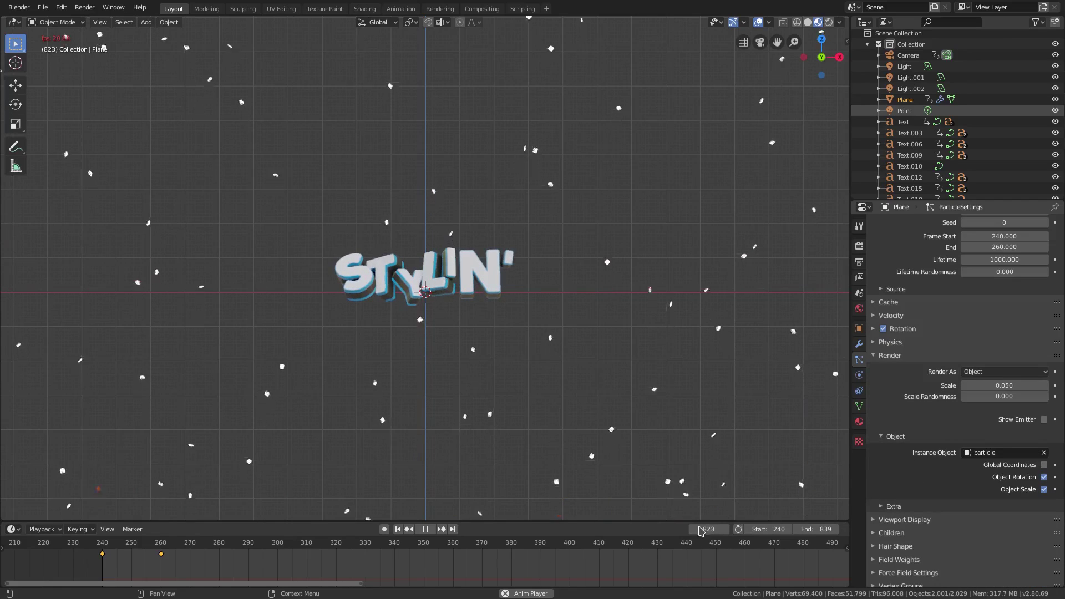
pyautogui.click(398, 529)
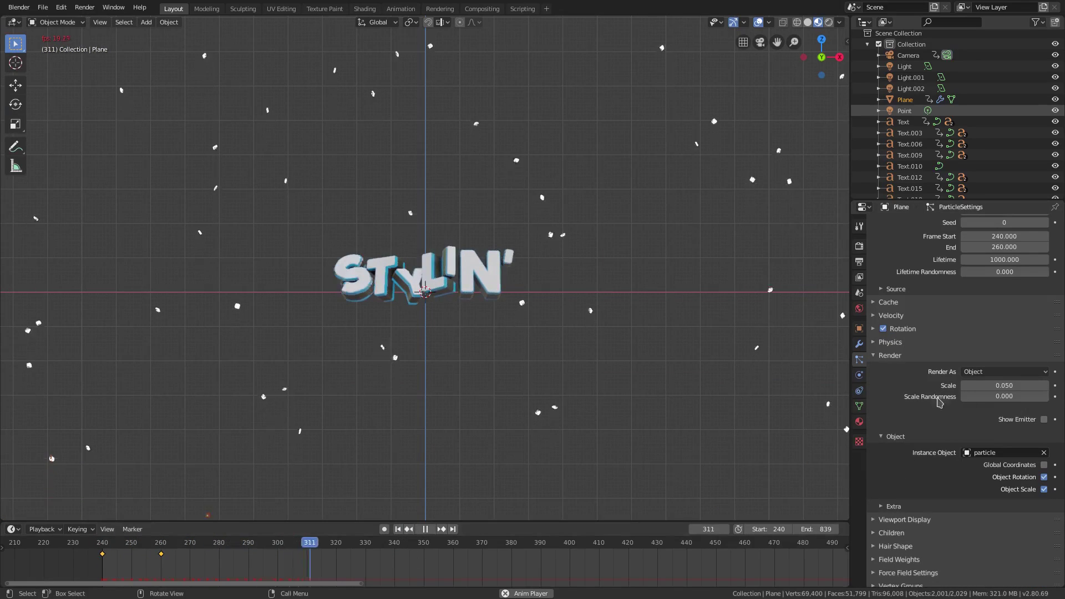
pyautogui.click(881, 434)
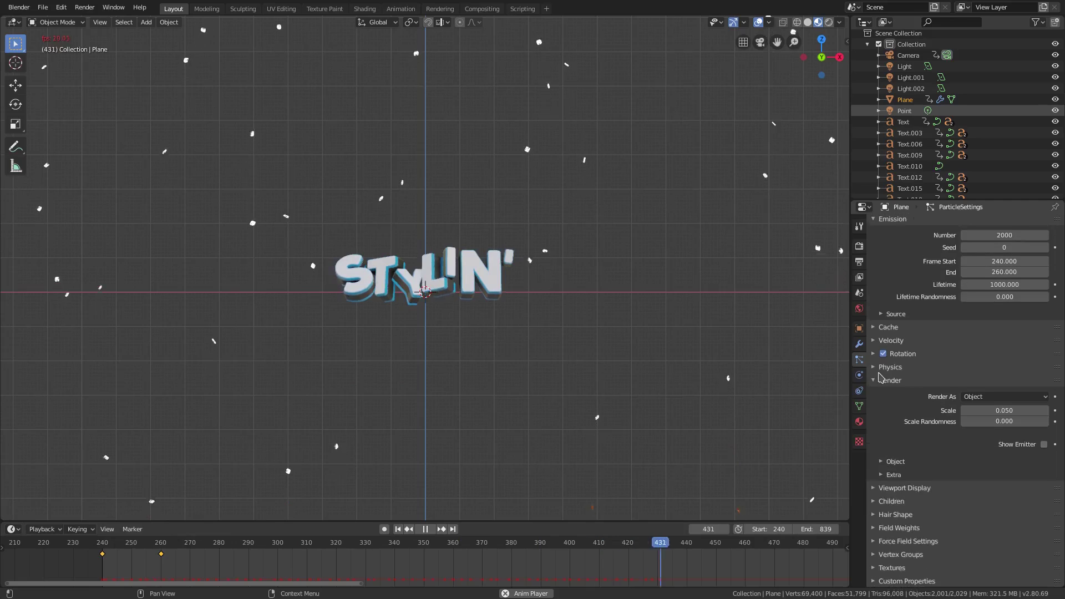
# Collapse Render and briefly inspect the Viewport Display, Children, Hair Shape and Field Weights panels
pyautogui.click(878, 380)
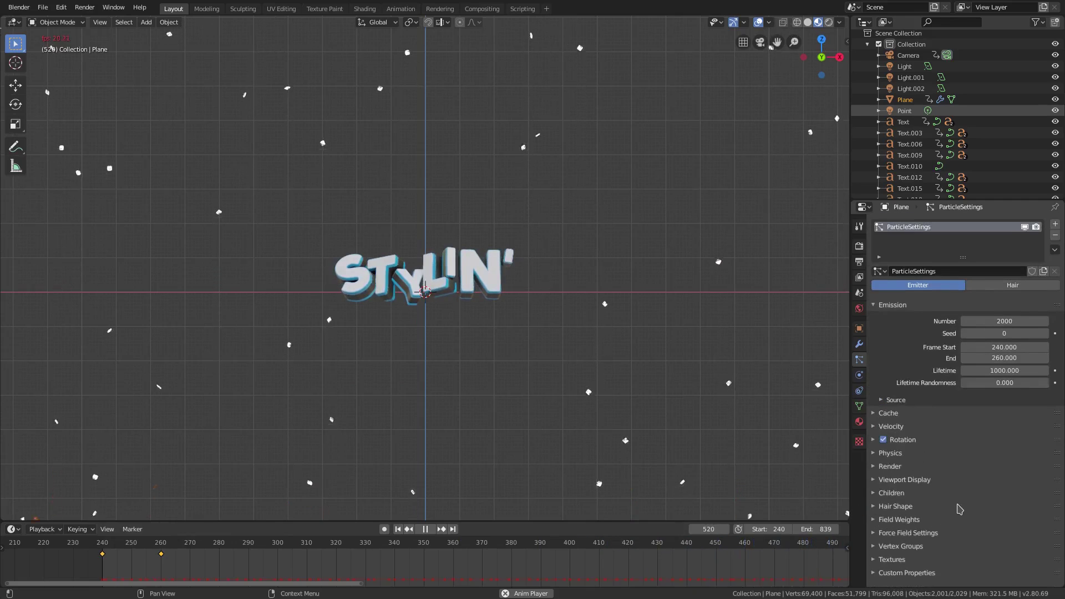
pyautogui.click(891, 480)
pyautogui.click(891, 480)
pyautogui.click(890, 493)
pyautogui.click(890, 493)
pyautogui.click(890, 506)
pyautogui.click(889, 506)
pyautogui.click(889, 519)
pyautogui.click(889, 520)
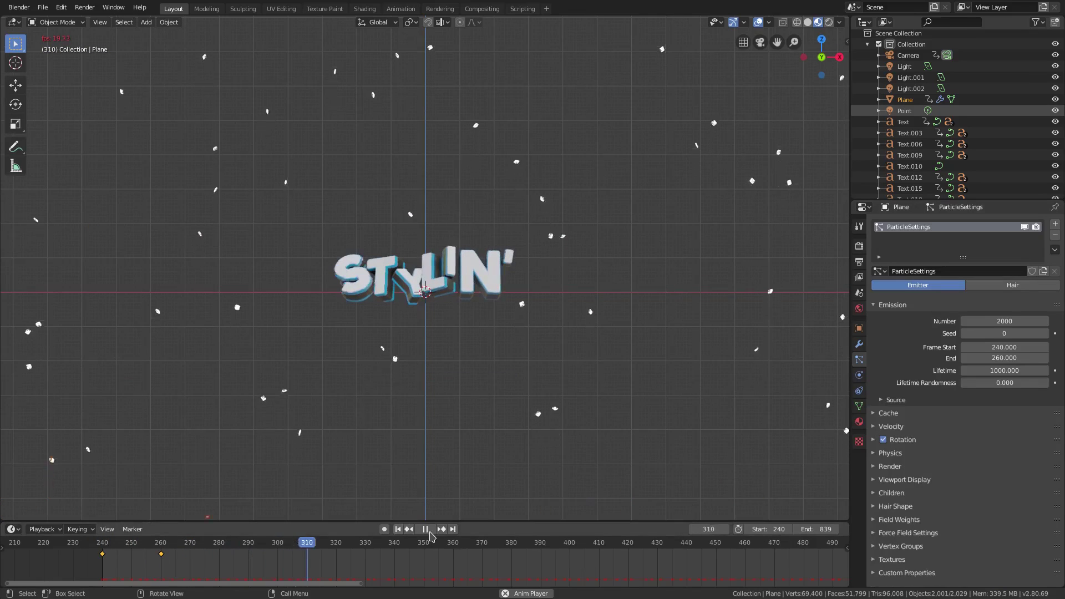
# Stop playback and set the emission source to Faces after briefly trying Volume
pyautogui.press('space')
pyautogui.click(885, 401)
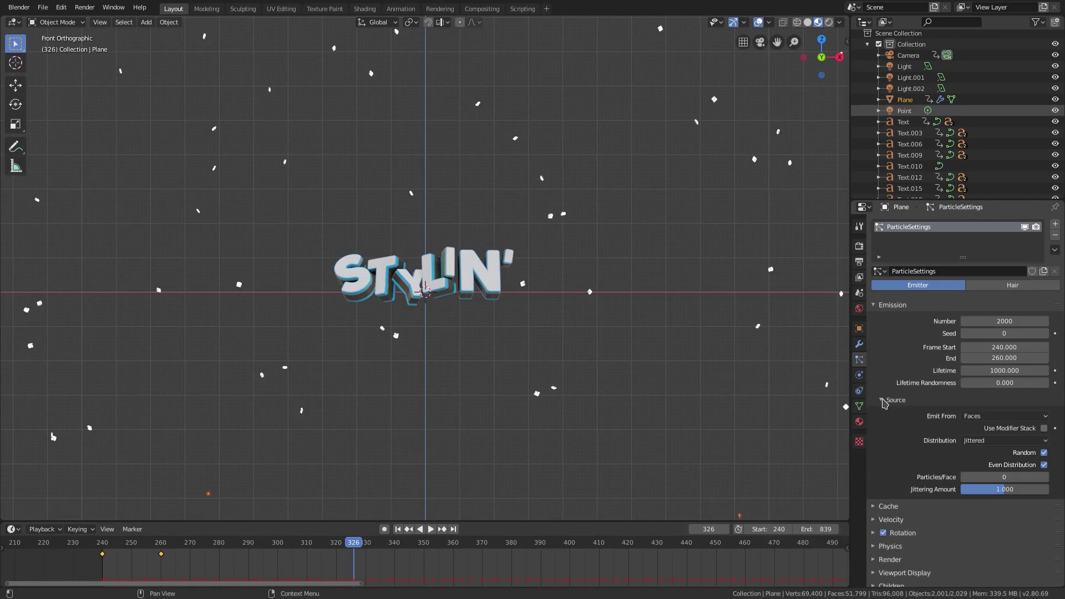
pyautogui.click(1005, 417)
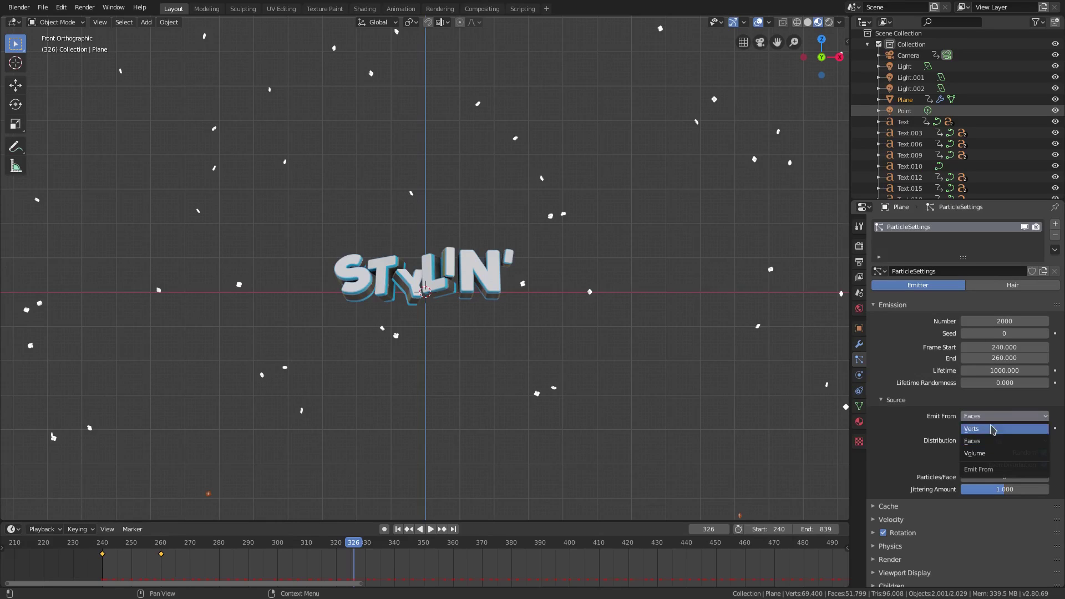
pyautogui.click(990, 453)
pyautogui.click(989, 441)
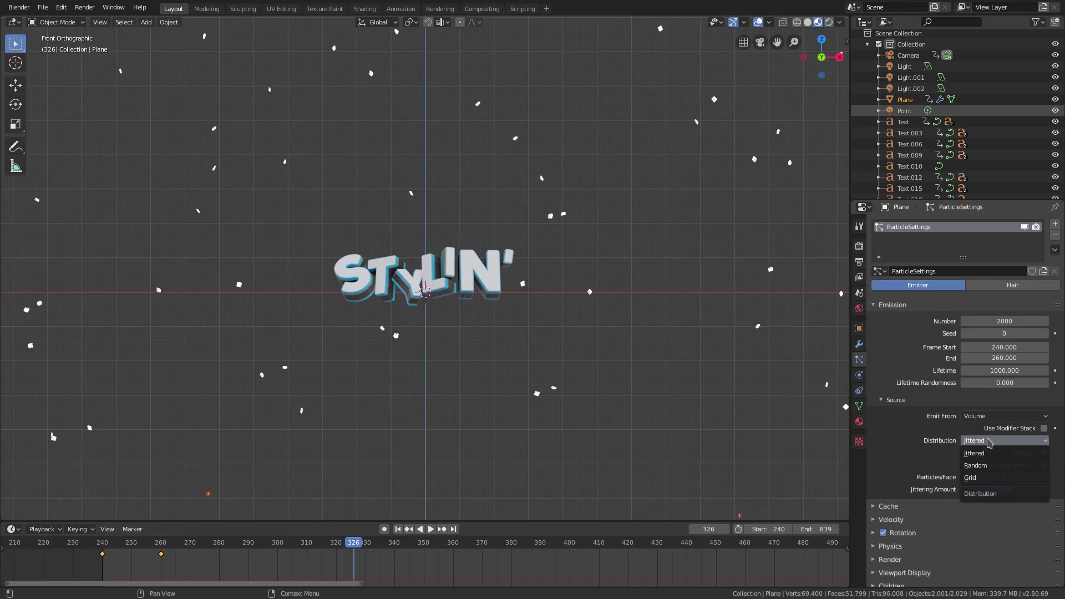
pyautogui.click(997, 417)
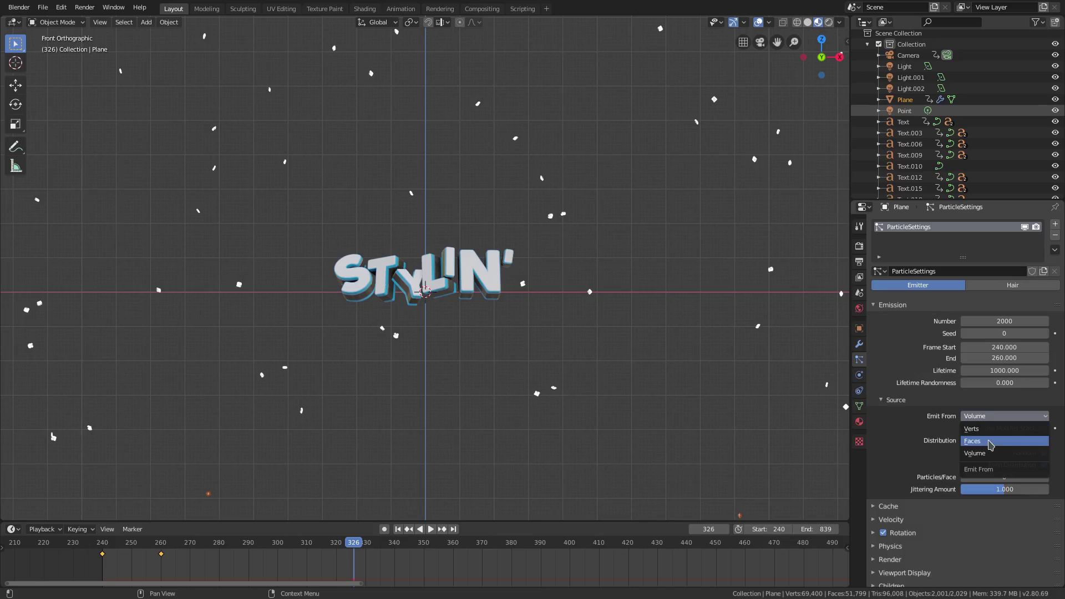
pyautogui.click(991, 441)
# Set Distribution to Random with Even Distribution on, then collapse Source and Rotation
pyautogui.click(982, 441)
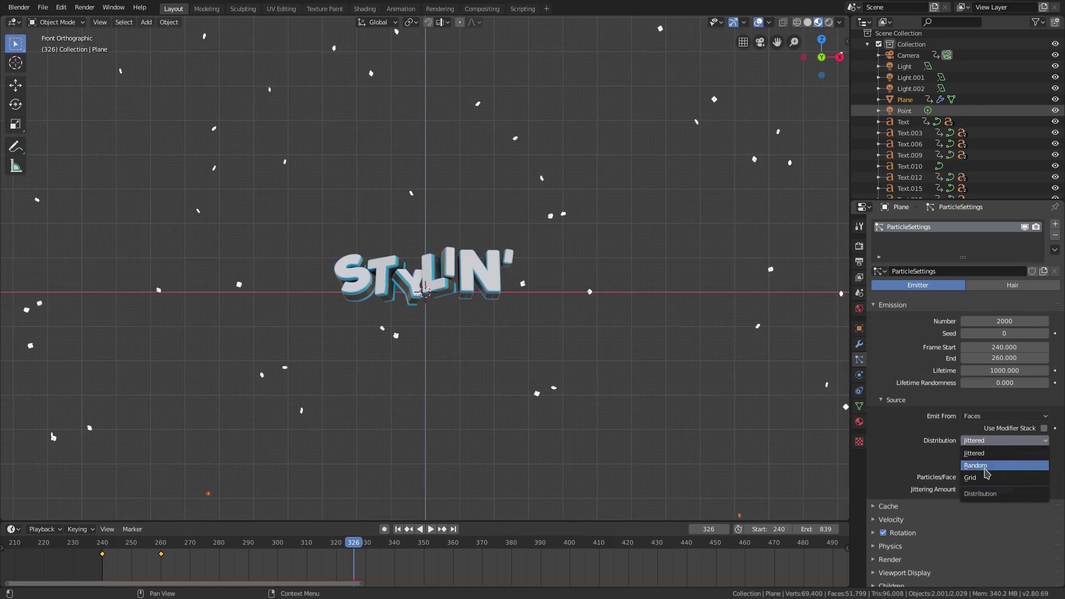
pyautogui.click(986, 466)
pyautogui.click(1045, 465)
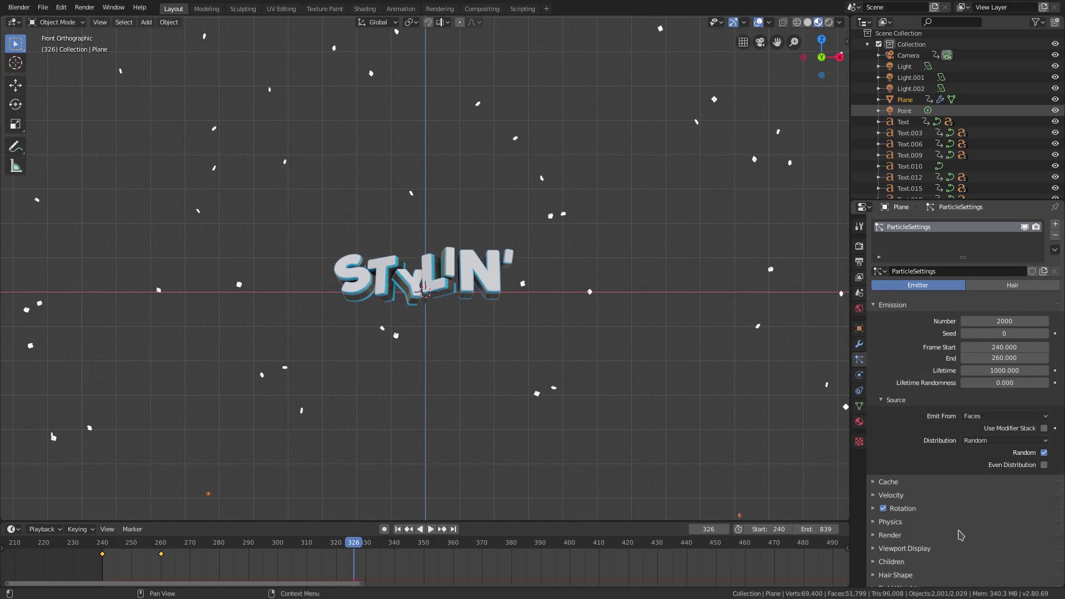
pyautogui.click(933, 401)
pyautogui.click(897, 439)
pyautogui.click(897, 440)
pyautogui.click(896, 439)
pyautogui.click(897, 439)
# Give the particles a Brownian force of 0.5 and preview the motion from the first frame
pyautogui.click(898, 452)
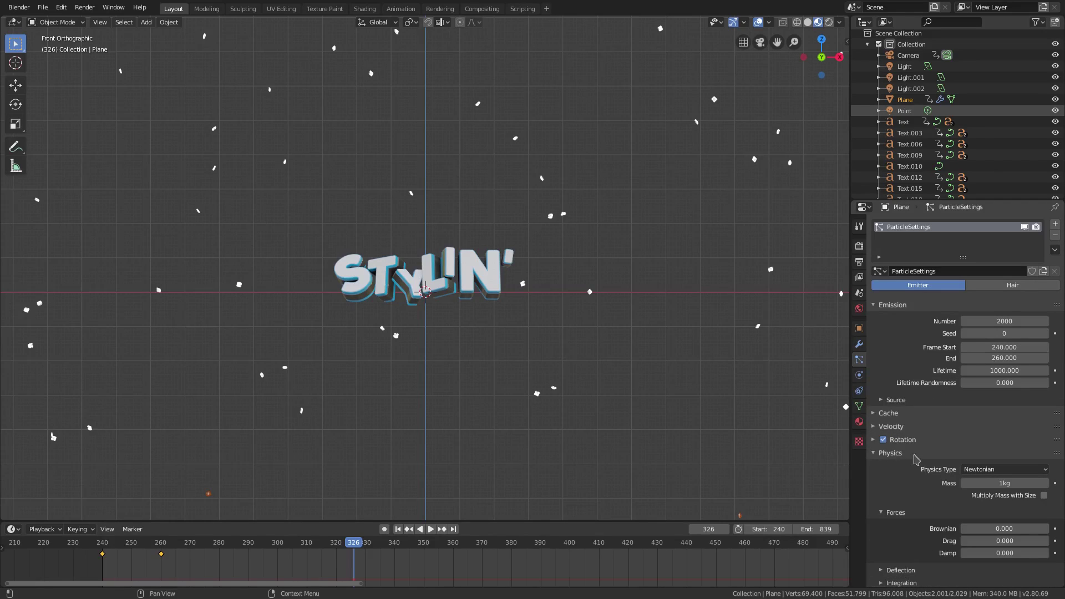
pyautogui.scroll(-3, 914, 459)
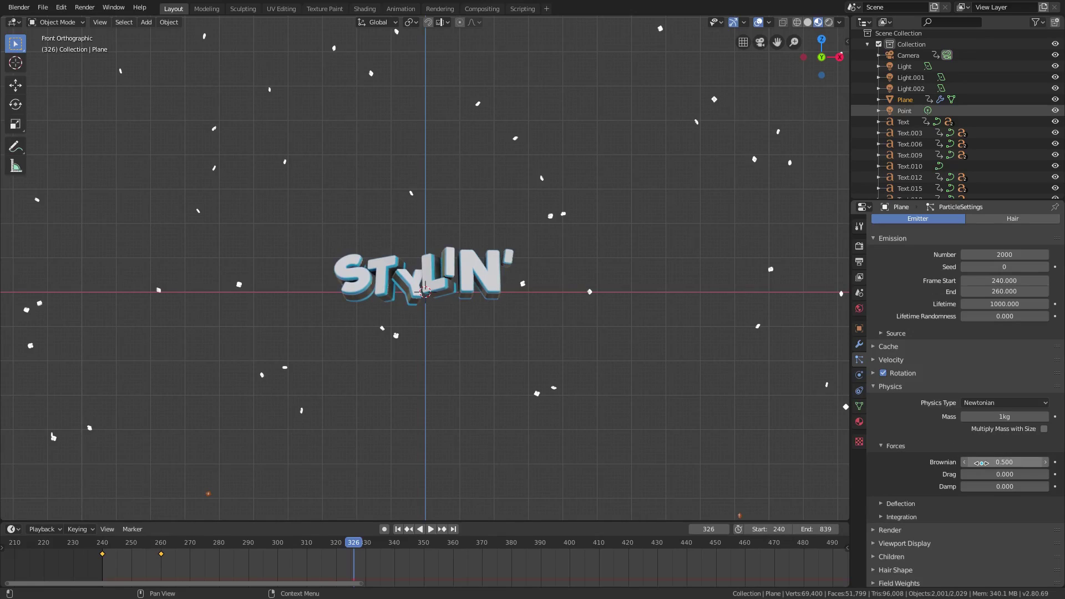
pyautogui.click(397, 529)
pyautogui.click(430, 529)
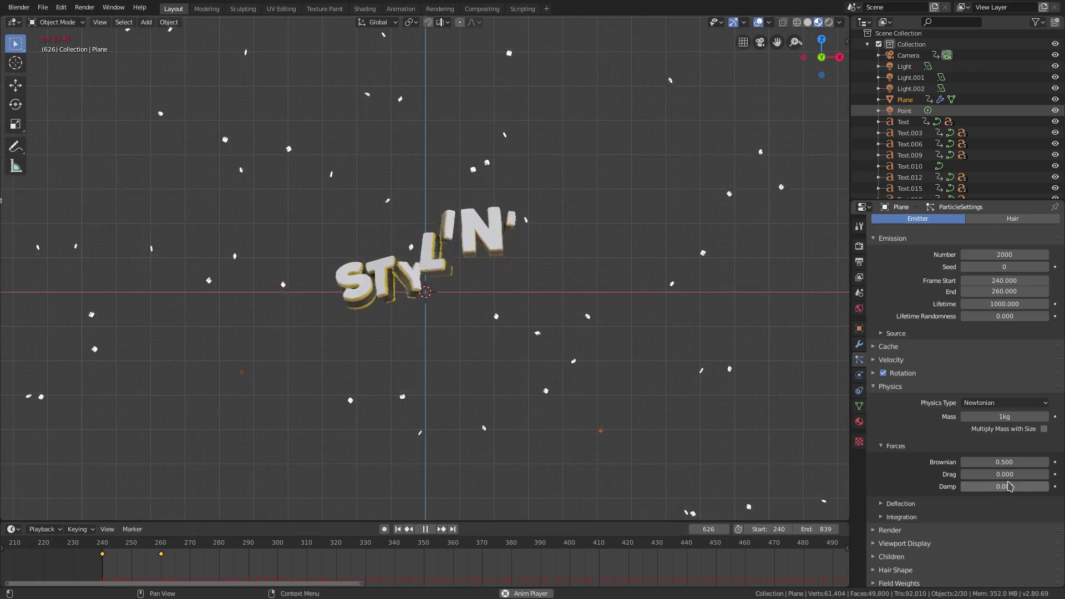
pyautogui.press('KP_1')
pyautogui.click(424, 528)
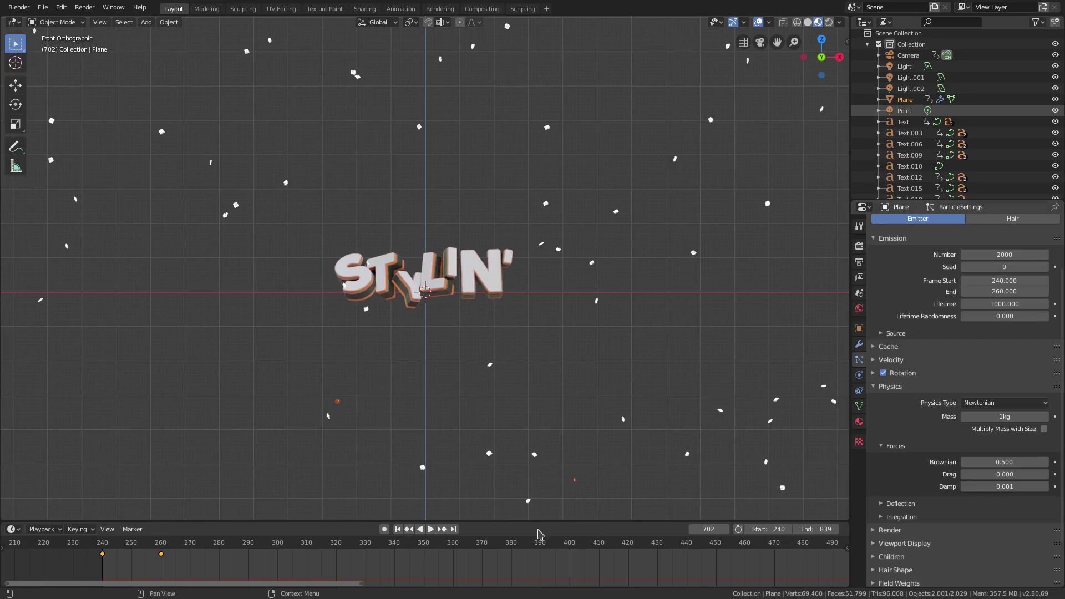
pyautogui.click(398, 529)
pyautogui.click(431, 529)
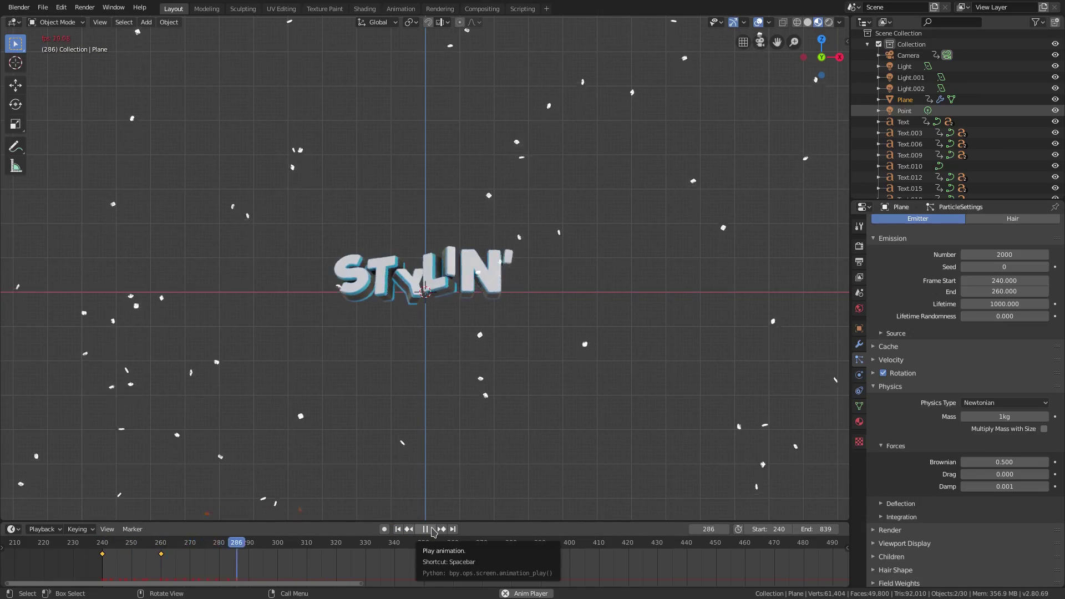
pyautogui.click(431, 529)
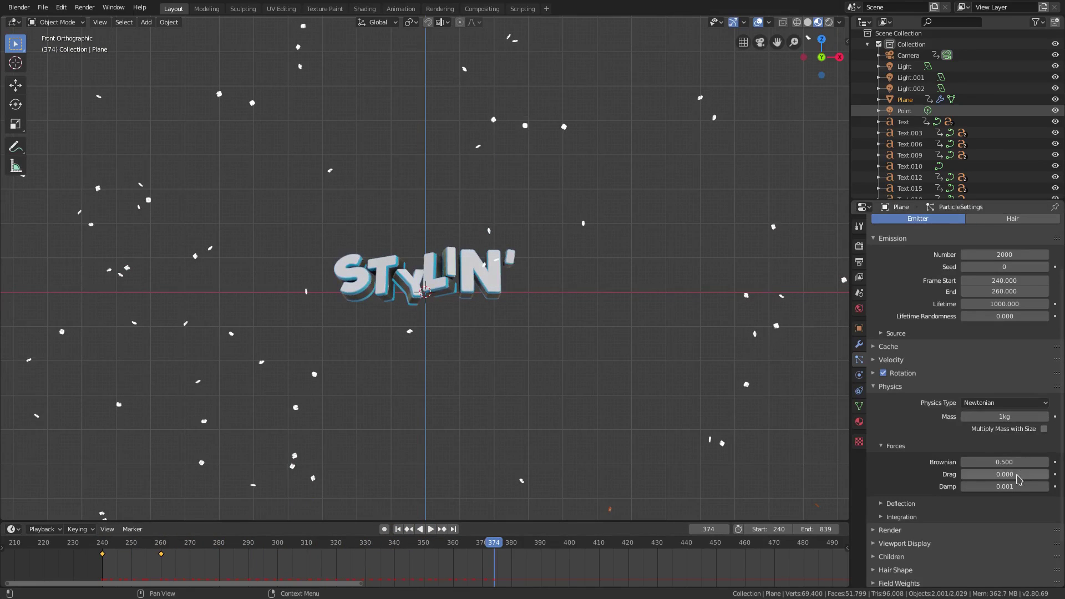
# Set the particle Damp to 0.010 and replay the animation
pyautogui.click(994, 484)
pyautogui.write('0.01')
pyautogui.press('Return')
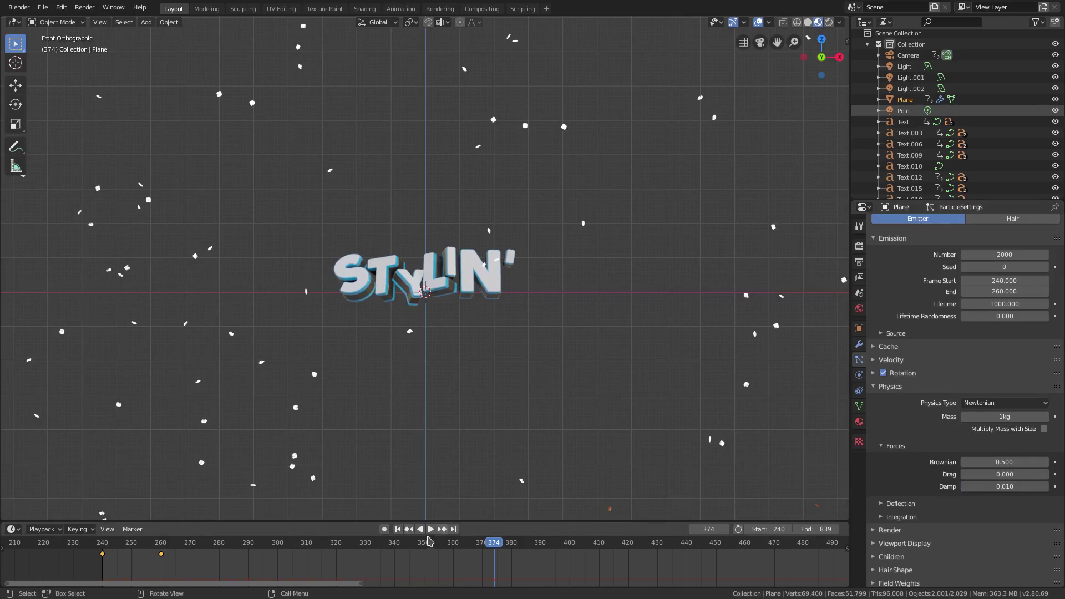
pyautogui.click(397, 528)
pyautogui.click(431, 529)
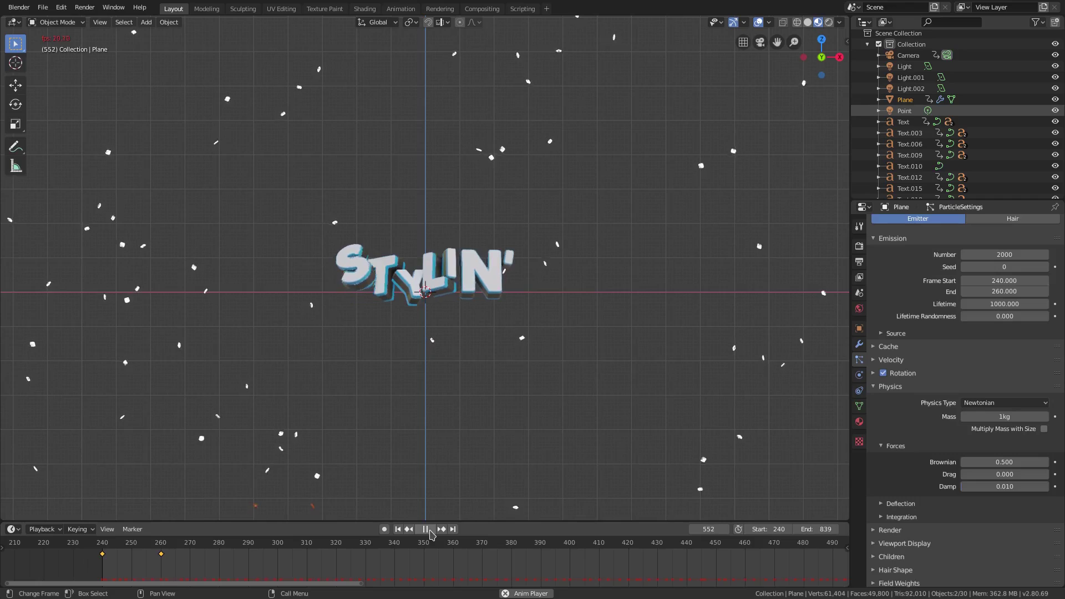
pyautogui.click(430, 531)
# Inspect the scene from several angles, return to camera view at the start frame, and collapse Physics
pyautogui.moveTo(219, 310); pyautogui.dragTo(311, 336, button='middle')
pyautogui.scroll(-14, 424, 321)
pyautogui.moveTo(424, 321); pyautogui.dragTo(434, 281, button='middle')
pyautogui.scroll(3, 586, 287)
pyautogui.moveTo(563, 311); pyautogui.dragTo(463, 326, button='middle')
pyautogui.moveTo(571, 333); pyautogui.dragTo(563, 331, button='middle')
pyautogui.press('KP_0')
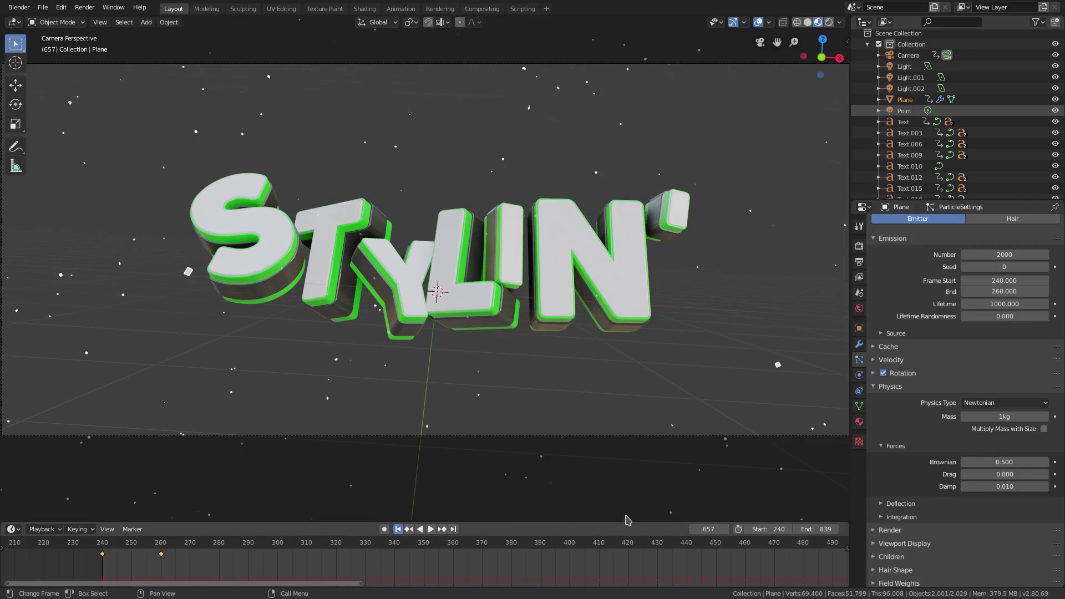
pyautogui.hotkey('shift', 'Left')
pyautogui.click(883, 446)
pyautogui.click(885, 387)
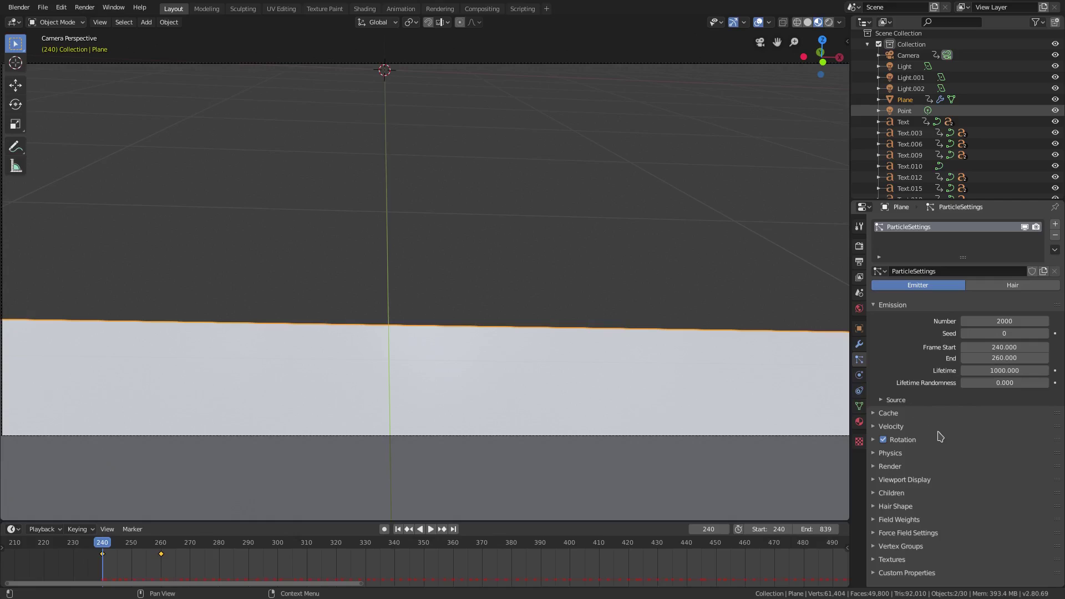
# Look through the Render sub-panels and Physics, leaving the particle Render settings expanded
pyautogui.click(905, 469)
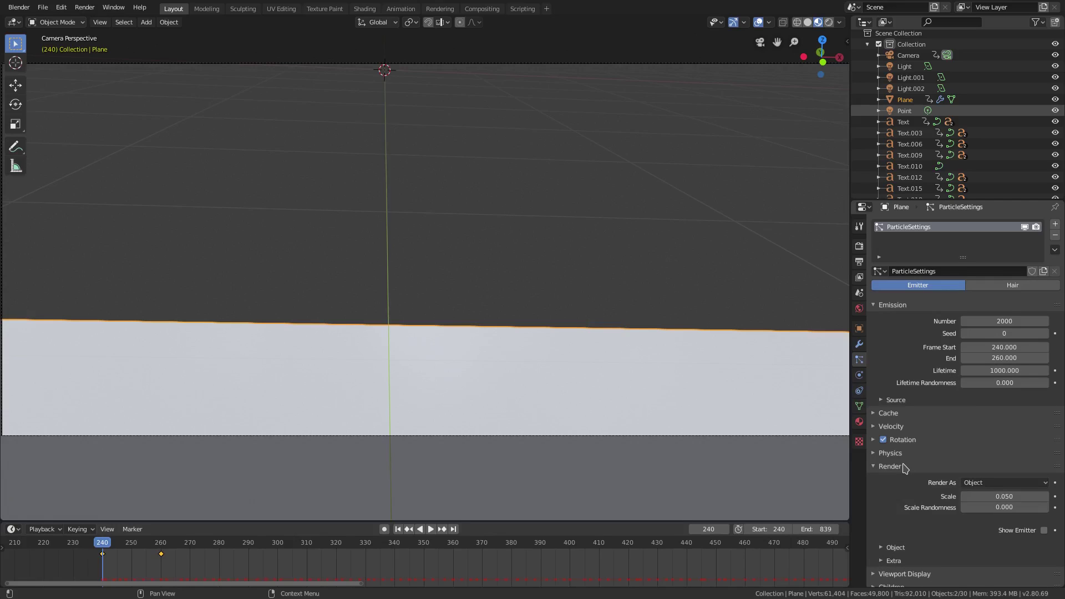
pyautogui.click(889, 546)
pyautogui.scroll(-4, 888, 538)
pyautogui.click(889, 463)
pyautogui.click(889, 475)
pyautogui.click(889, 475)
pyautogui.click(889, 381)
pyautogui.click(895, 450)
pyautogui.click(895, 451)
pyautogui.click(896, 464)
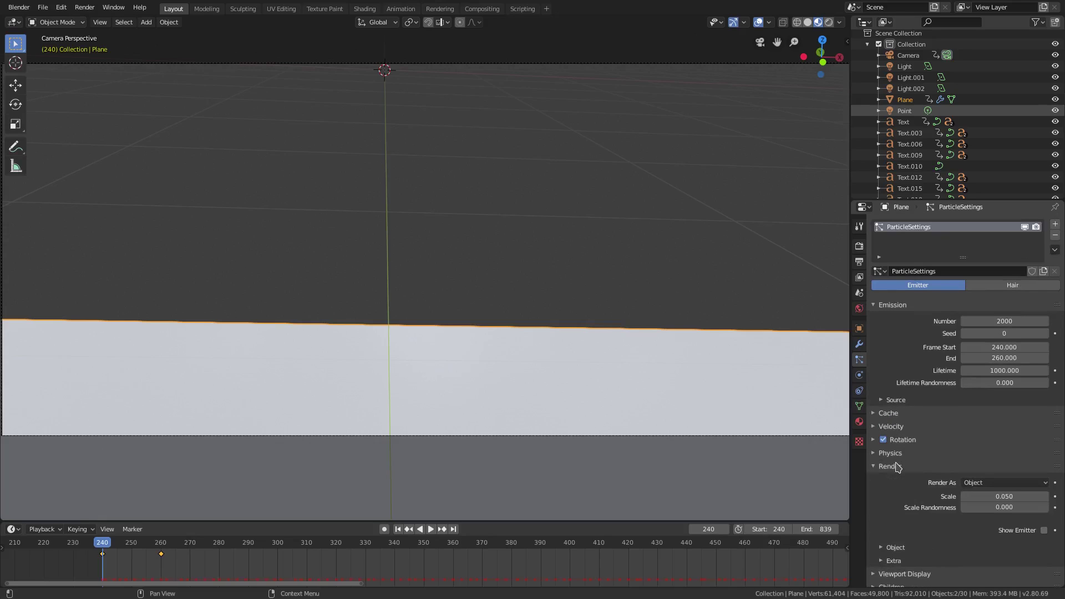
# Play the animation and set the particle render Scale to 0.050
pyautogui.click(430, 530)
pyautogui.moveTo(1022, 498)
pyautogui.mouseDown()
pyautogui.moveTo(1054, 497)
pyautogui.moveTo(1031, 497)
pyautogui.mouseUp()
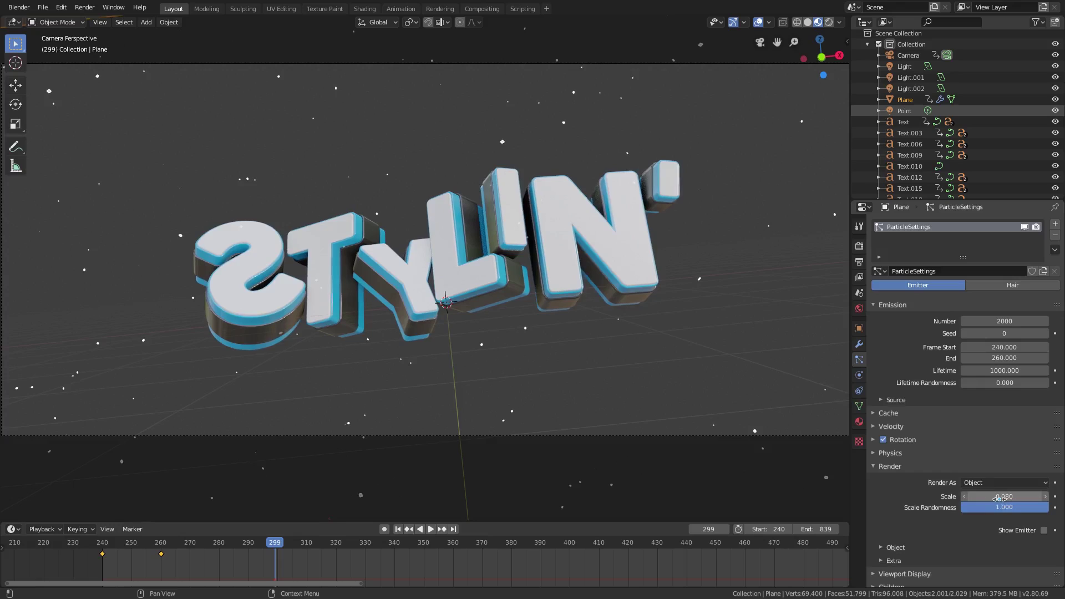
pyautogui.press('BackSpace')
pyautogui.write('5')
pyautogui.press('Return')
# Set the emission Number to 20000 particles
pyautogui.scroll(-2, 579, 342)
pyautogui.scroll(2, 588, 341)
pyautogui.click(1014, 318)
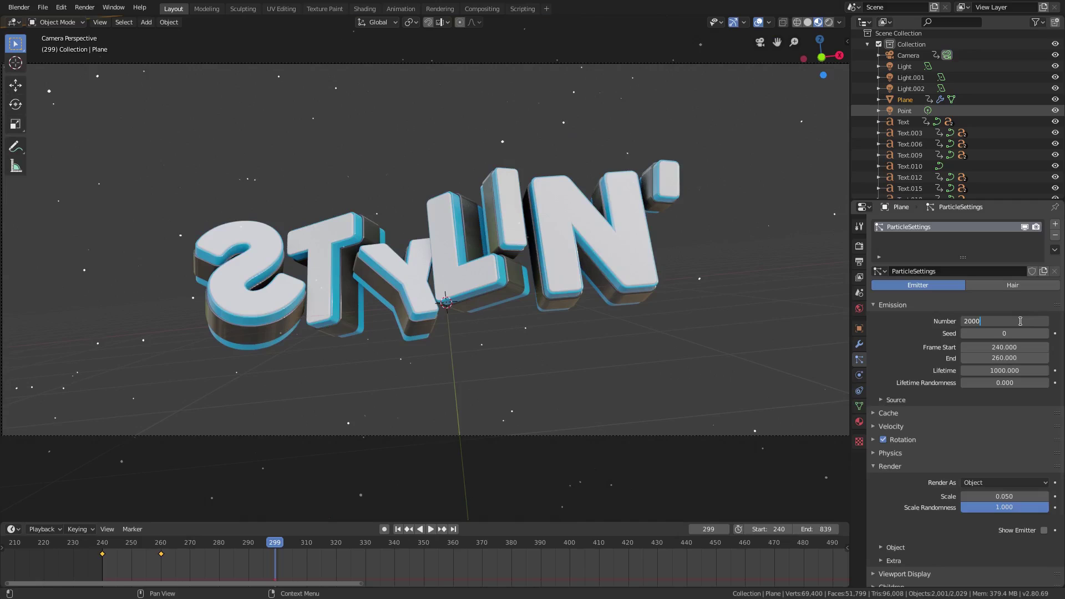
pyautogui.write('0')
pyautogui.press('Return')
# Play from frame 240 to frame 357 and view the scene through the camera, filling the viewport
pyautogui.click(398, 529)
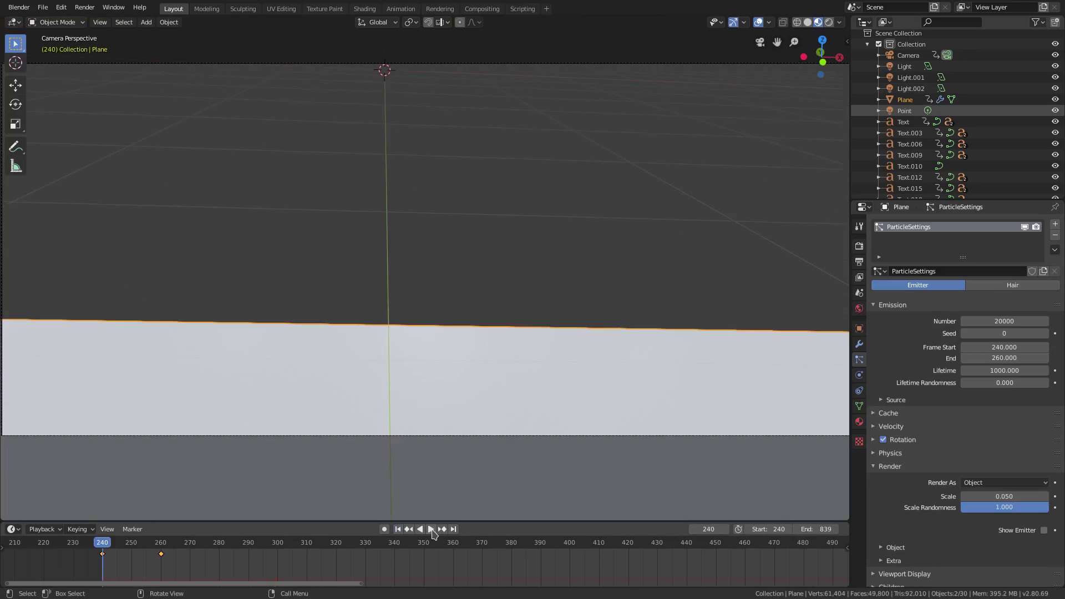
pyautogui.click(432, 531)
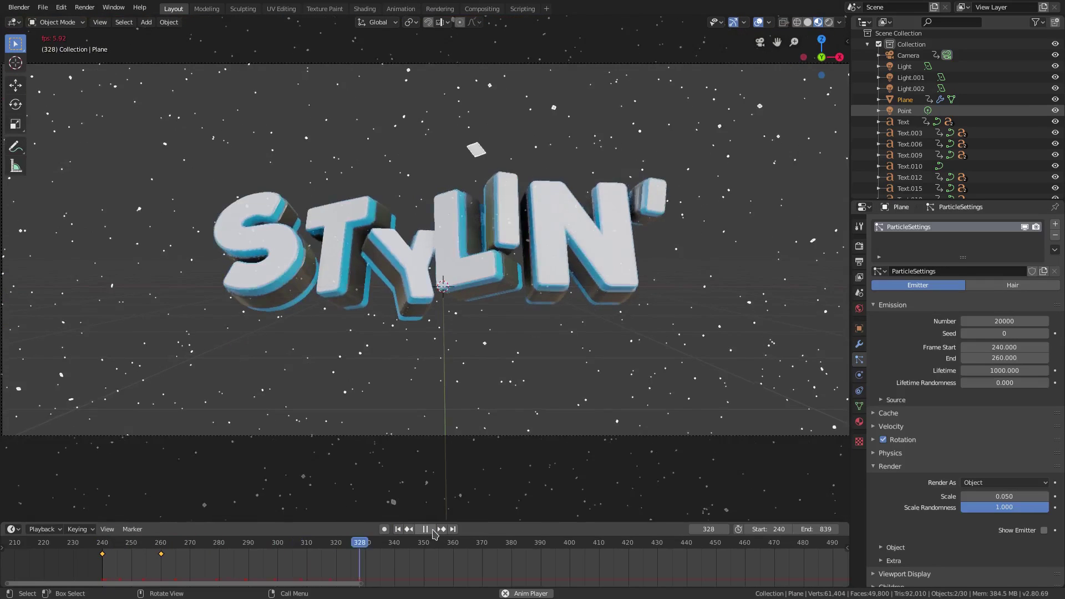
pyautogui.click(432, 530)
pyautogui.press('KP_0')
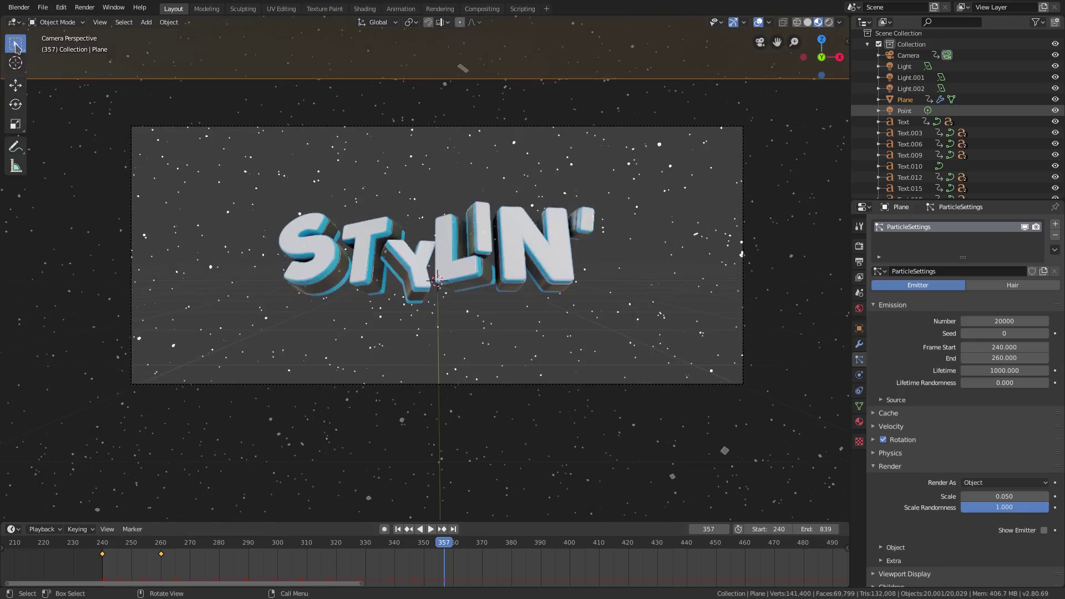
pyautogui.press('Home')
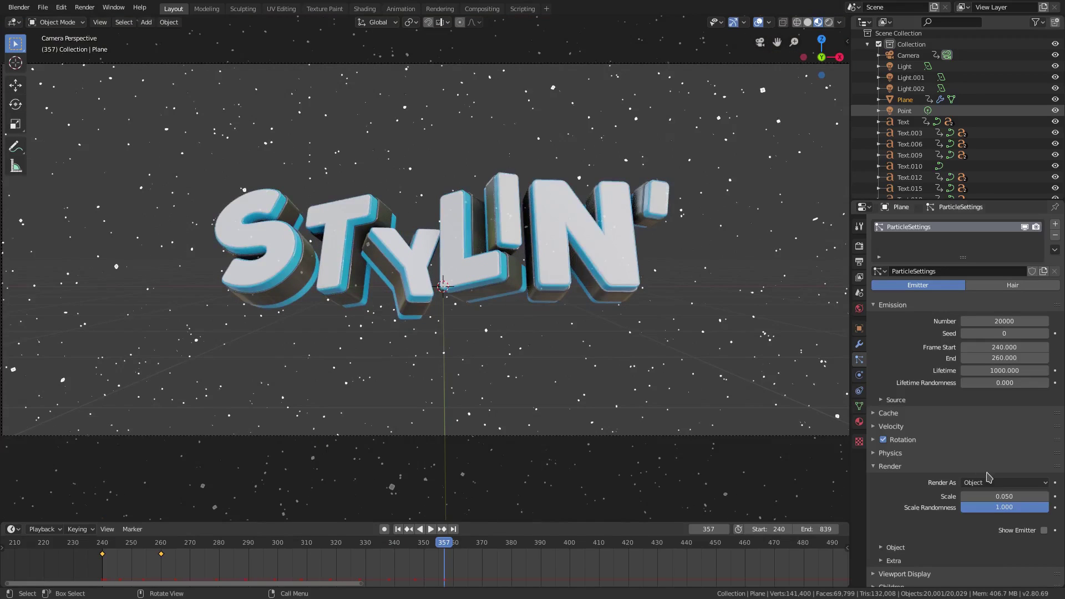
# Set the particle Scale to 0.023, then refine it to 0.020
pyautogui.press('Return')
pyautogui.doubleClick(1005, 492)
pyautogui.scroll(-1, 360, 352)
pyautogui.click(84, 7)
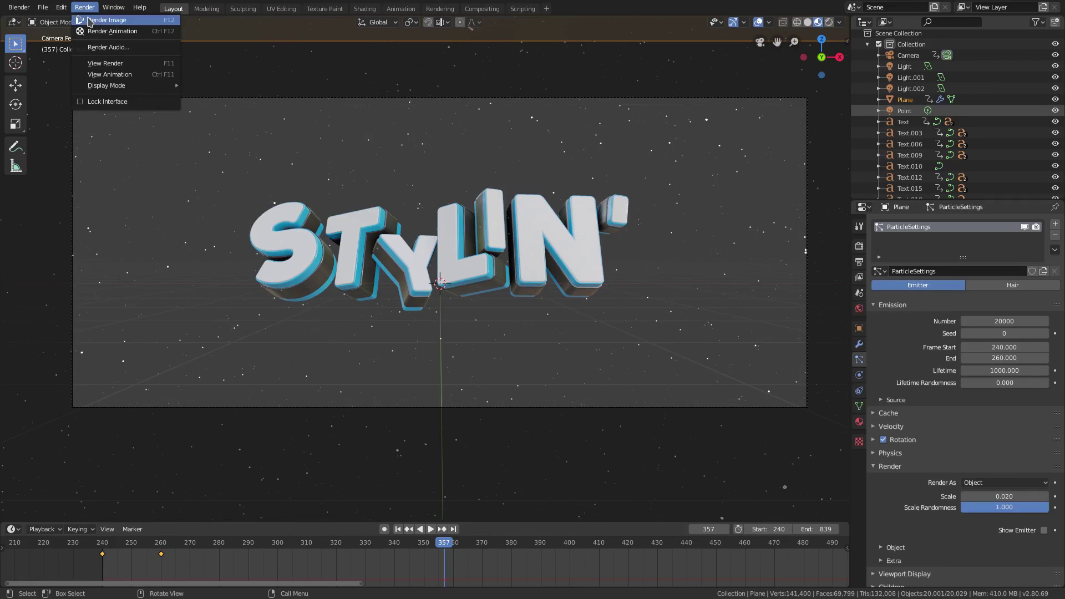
pyautogui.click(90, 20)
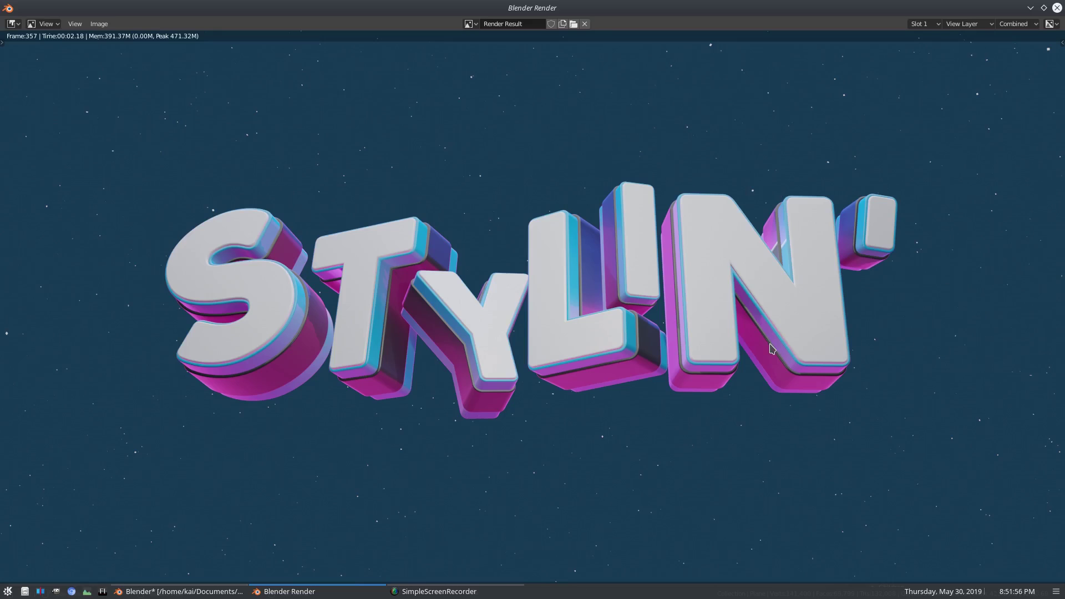
pyautogui.scroll(-3, 773, 348)
pyautogui.scroll(1, 773, 348)
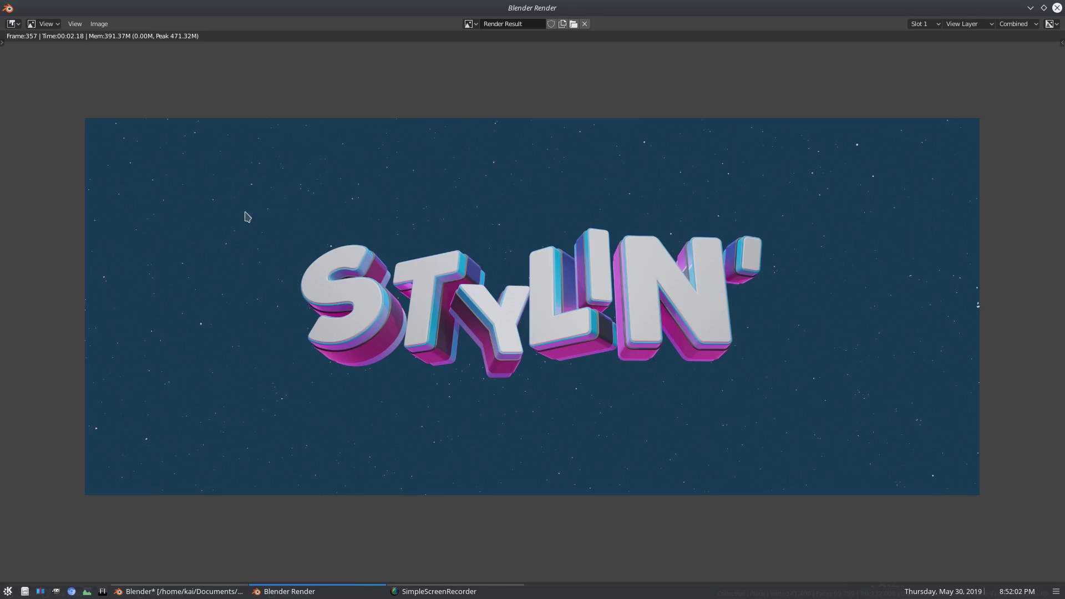
pyautogui.click(1057, 7)
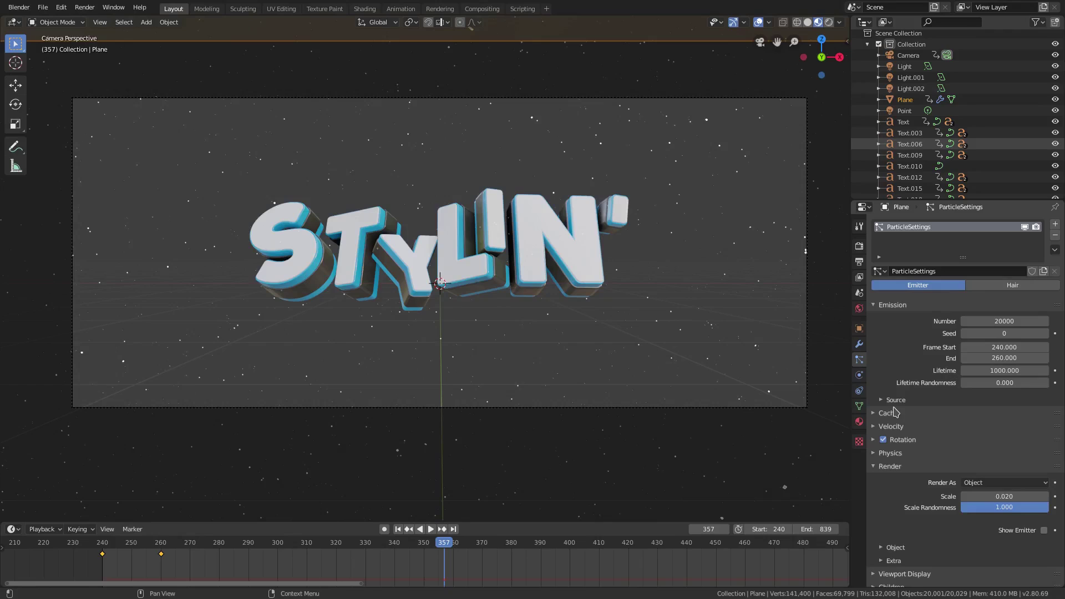
# Make the 'particle' object active and set its material Emission Strength to 2
pyautogui.click(859, 423)
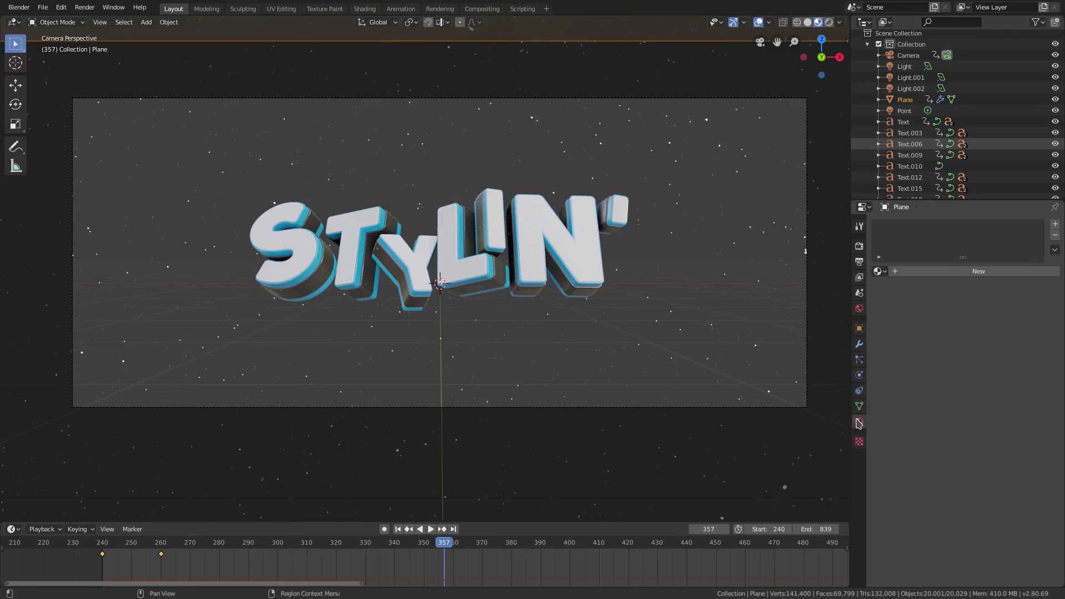
pyautogui.click(879, 271)
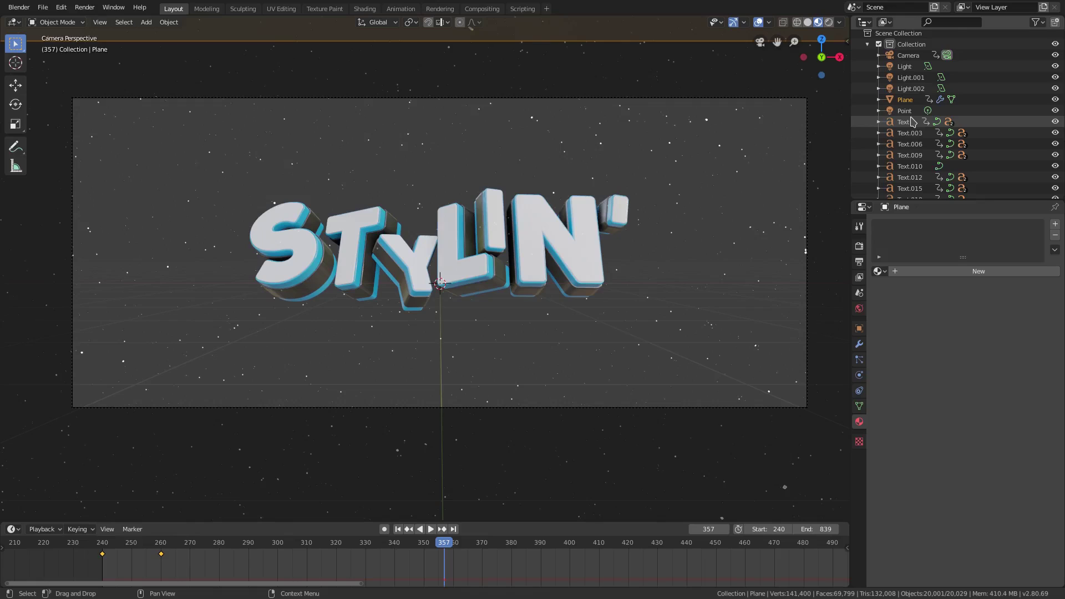
pyautogui.scroll(-2, 912, 124)
pyautogui.doubleClick(910, 189)
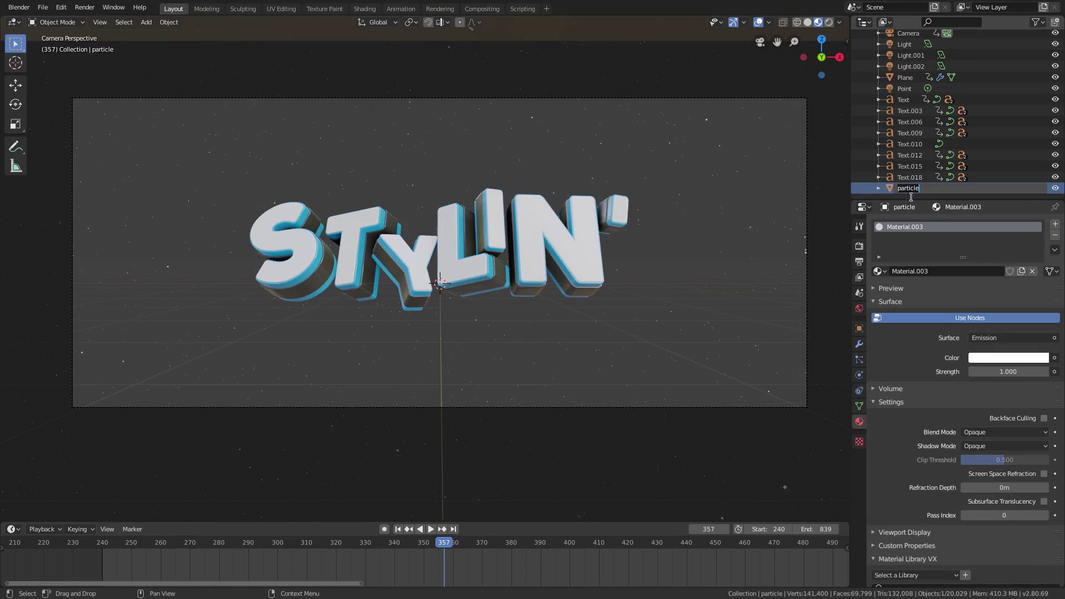
pyautogui.press('Return')
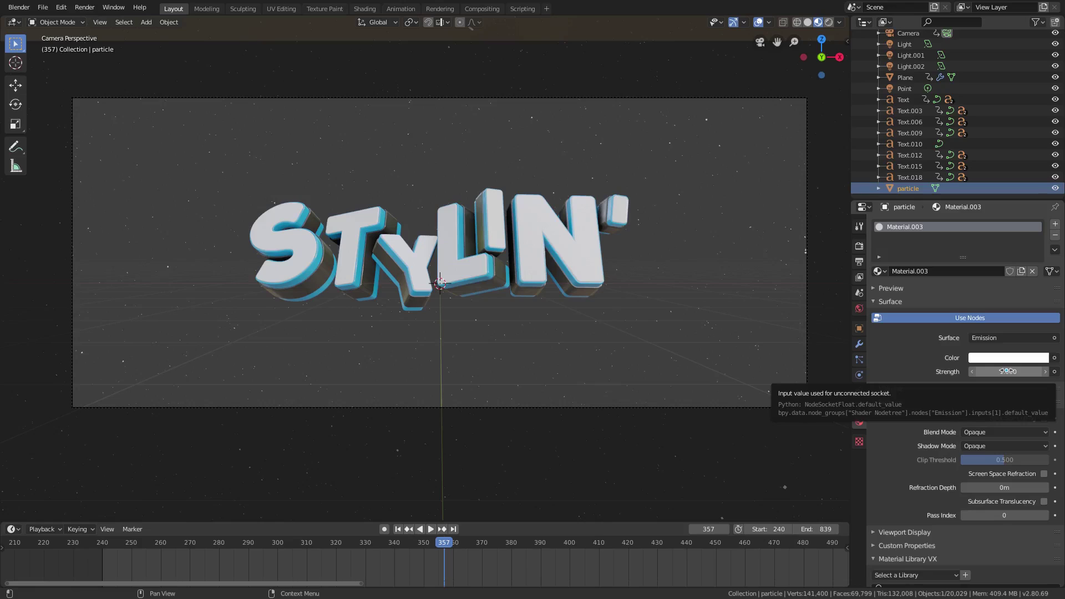
pyautogui.click(1008, 370)
pyautogui.press('Return')
# Switch the viewport to Rendered shading, try Emission Strength 5, then return it to 2
pyautogui.click(829, 22)
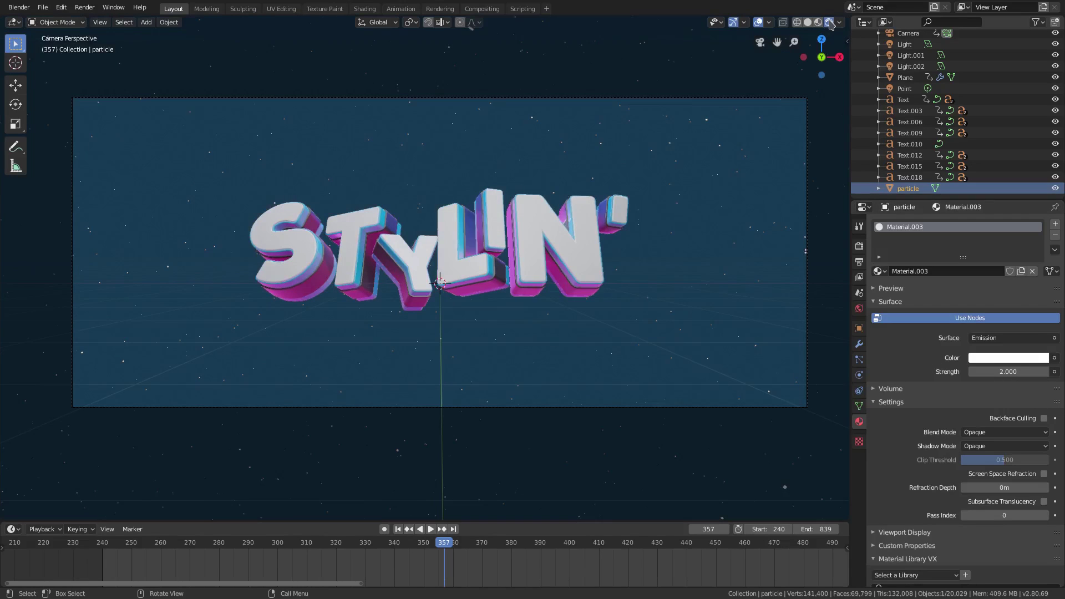
pyautogui.click(1013, 372)
pyautogui.write('5')
pyautogui.press('Return')
pyautogui.click(1019, 372)
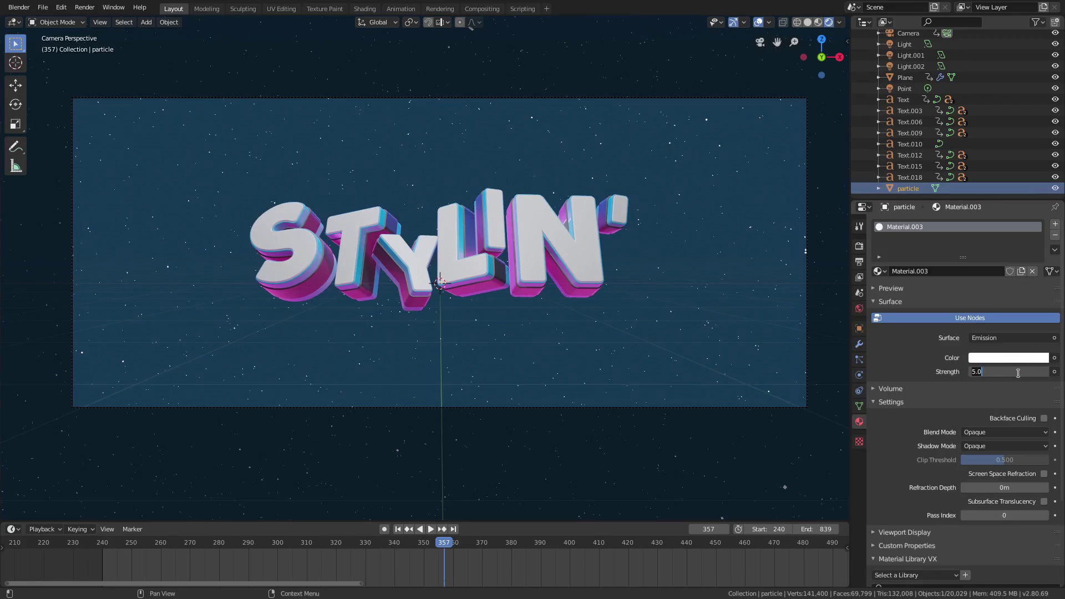
pyautogui.write('2')
pyautogui.press('Return')
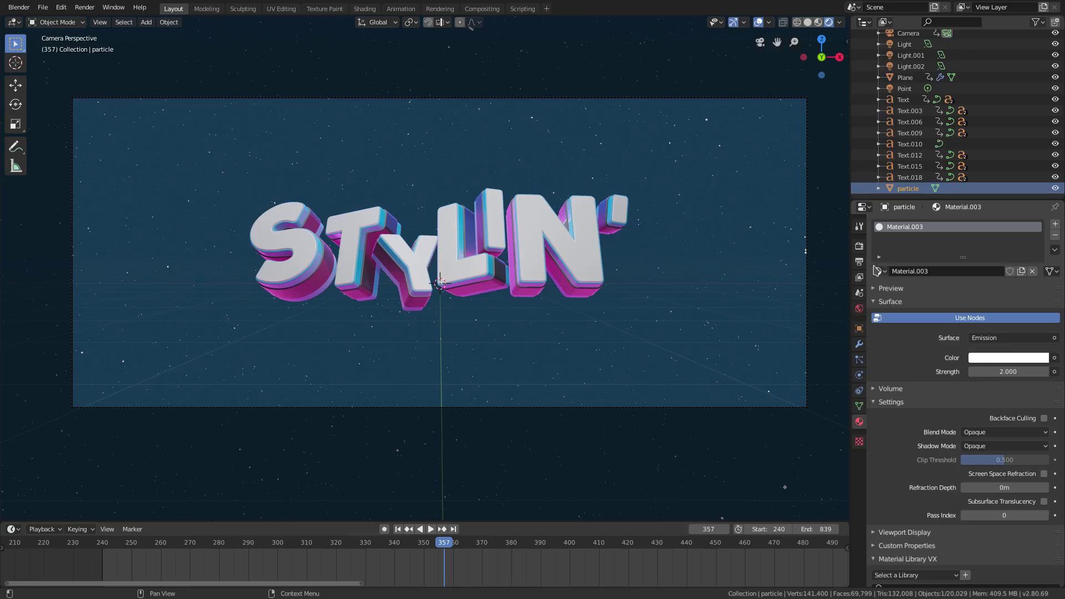
pyautogui.click(859, 245)
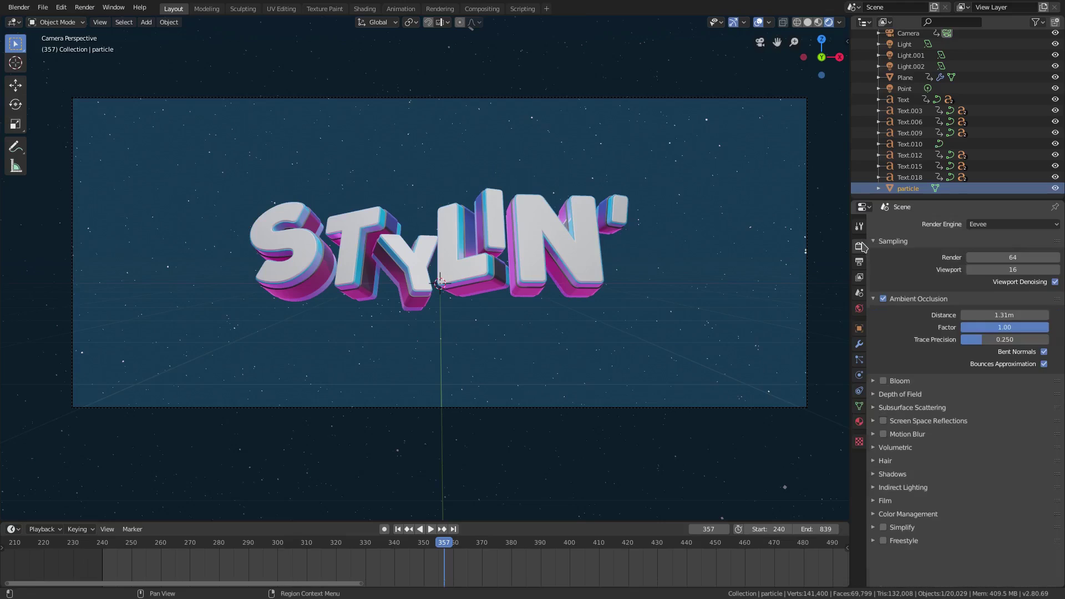
# Try Bloom and Screen Space Reflections, leave both off, and disable Ambient Occlusion
pyautogui.click(883, 381)
pyautogui.click(884, 381)
pyautogui.click(883, 299)
pyautogui.click(883, 299)
pyautogui.click(883, 299)
pyautogui.click(874, 300)
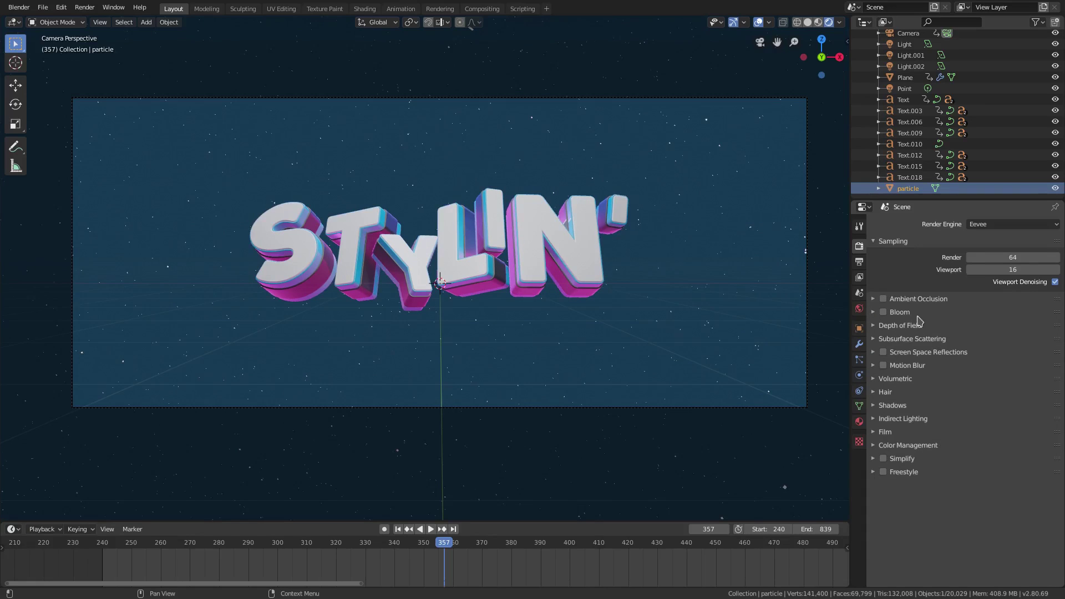
pyautogui.click(884, 352)
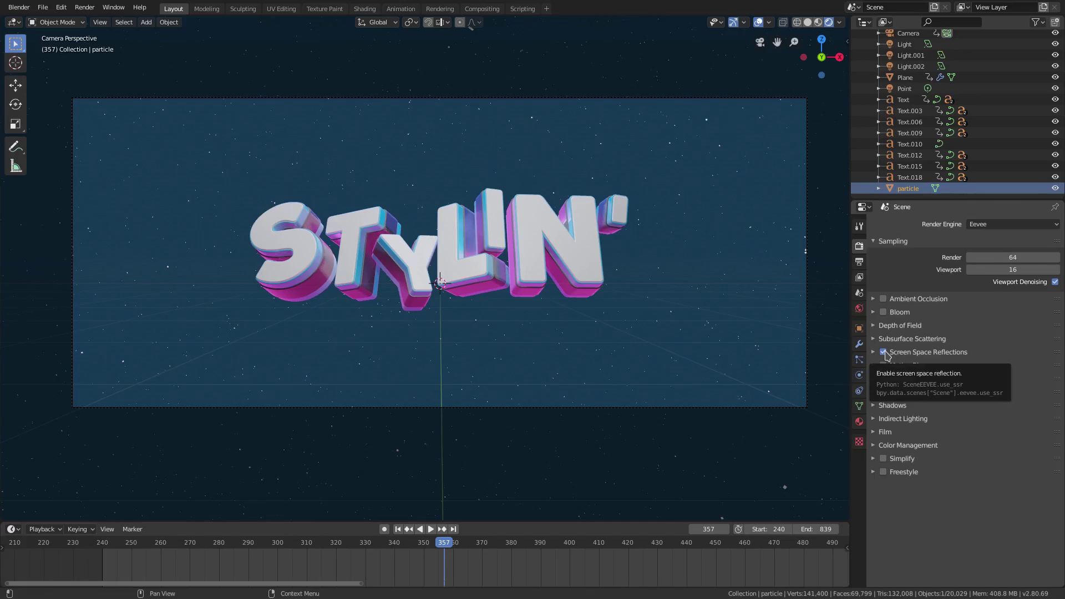
pyautogui.click(884, 353)
# Change the Color Management view transform from Filmic to Default, keeping the display device unchanged
pyautogui.click(886, 447)
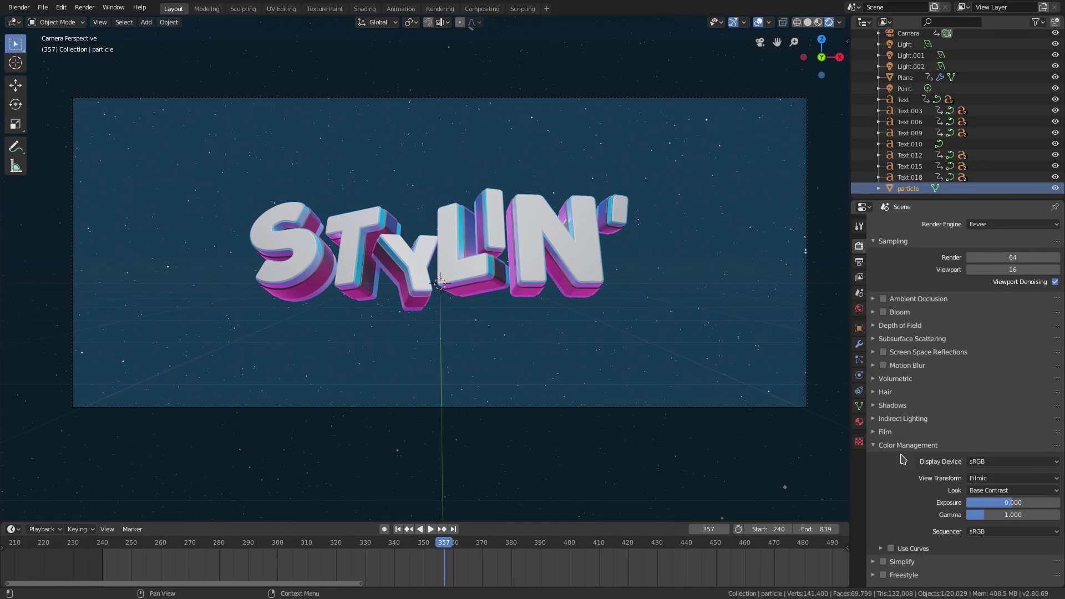
pyautogui.click(1010, 480)
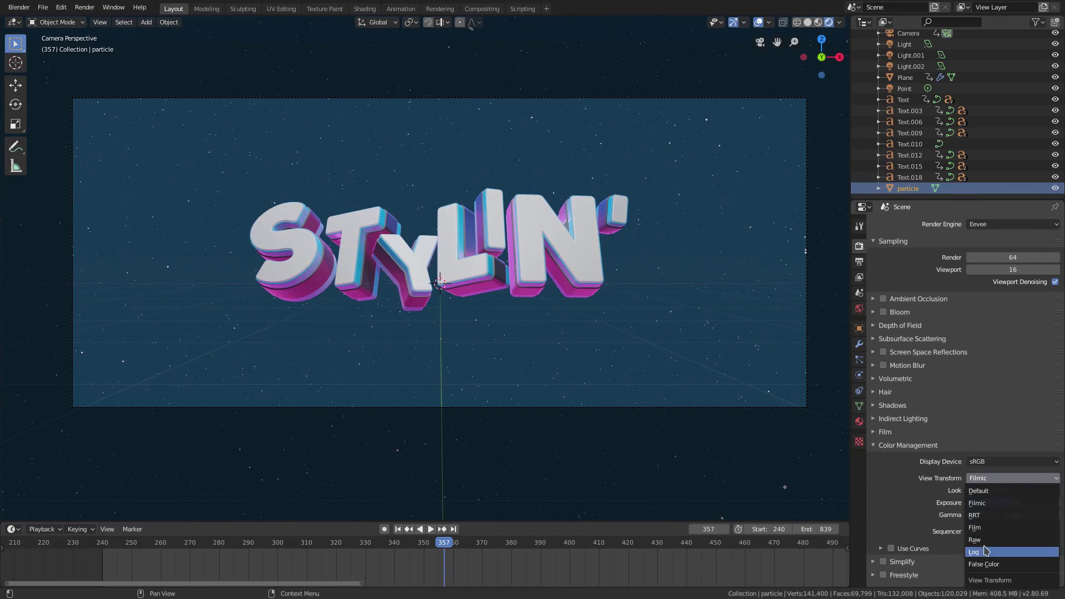
pyautogui.click(1000, 492)
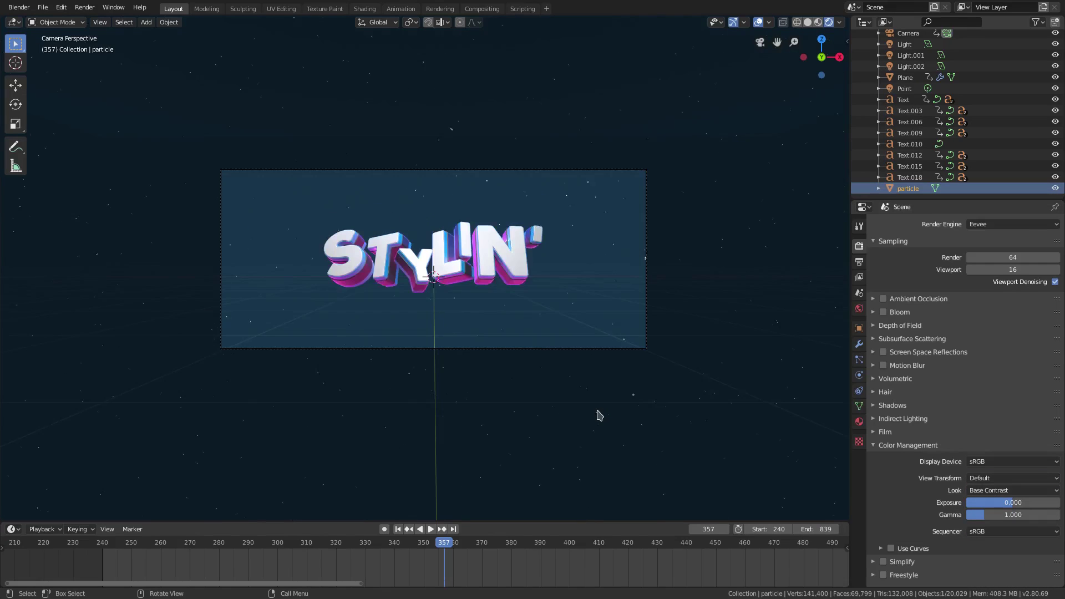
pyautogui.click(996, 462)
pyautogui.press('Escape')
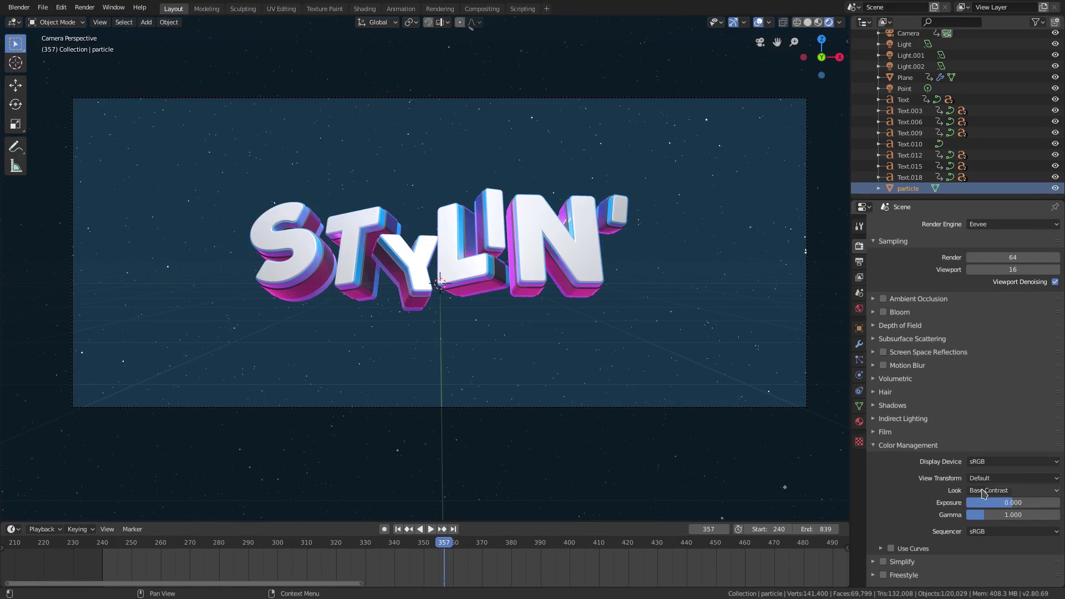
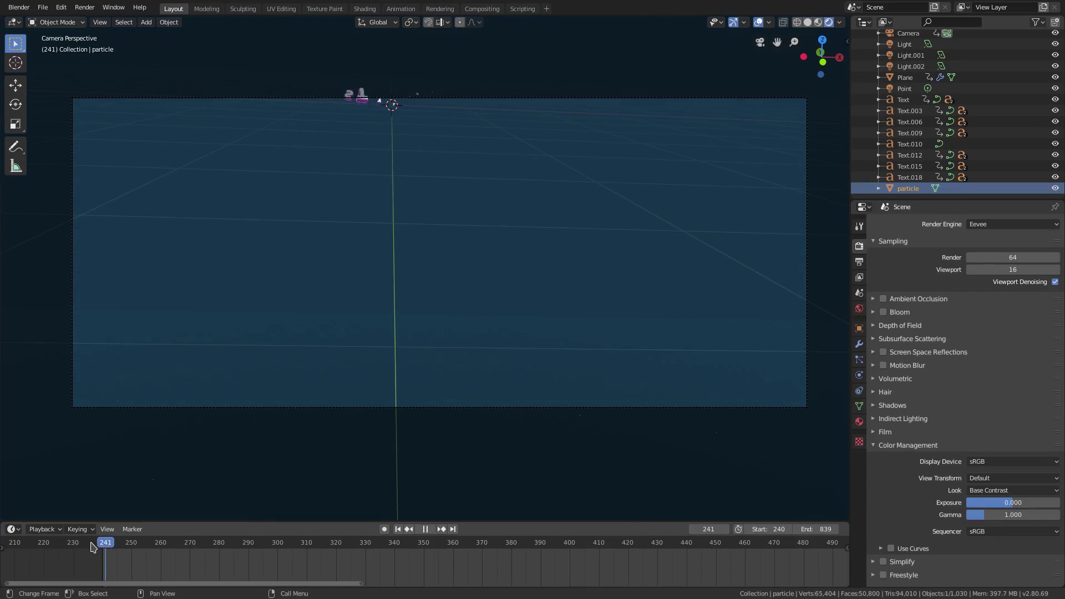
# Switch the viewport to Material Preview shading and scroll the Outliner to the top
pyautogui.click(818, 22)
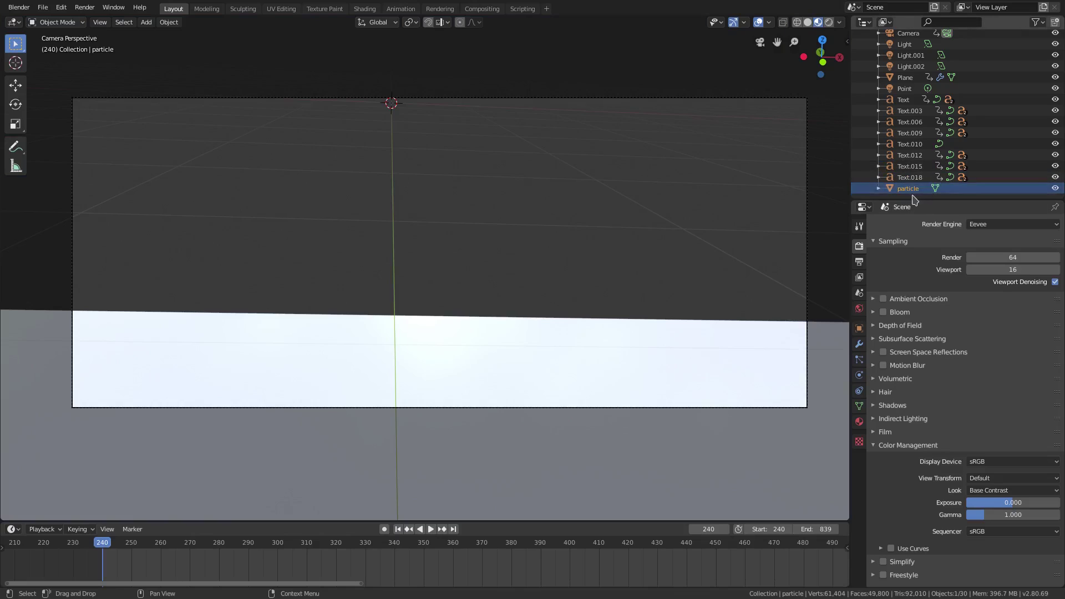
pyautogui.scroll(2, 914, 98)
# Select the Plane and bring up its particle system settings
pyautogui.click(915, 103)
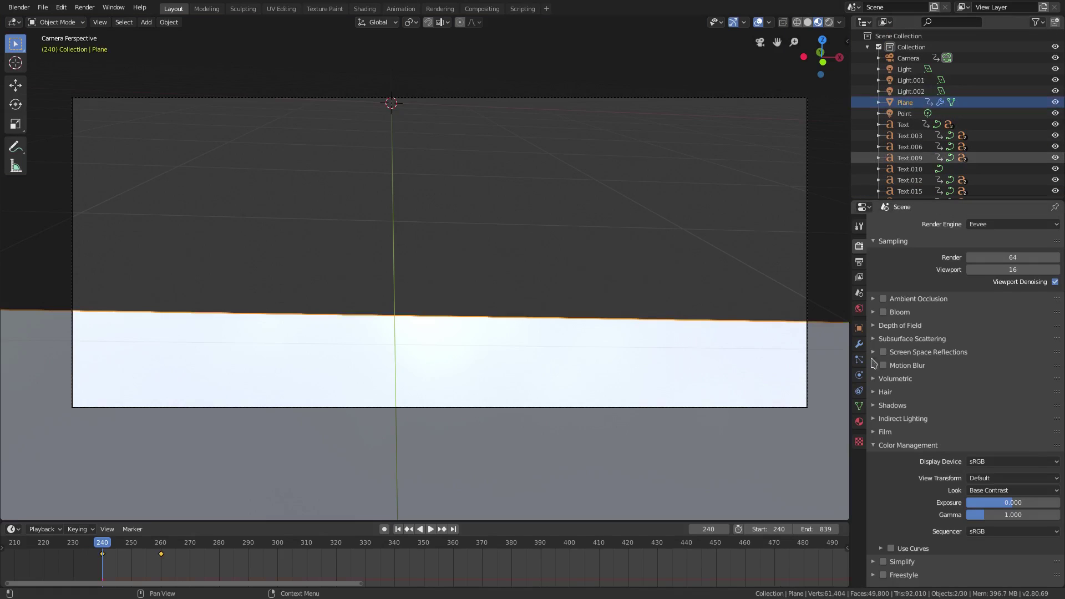
pyautogui.click(859, 407)
pyautogui.click(859, 391)
pyautogui.click(859, 375)
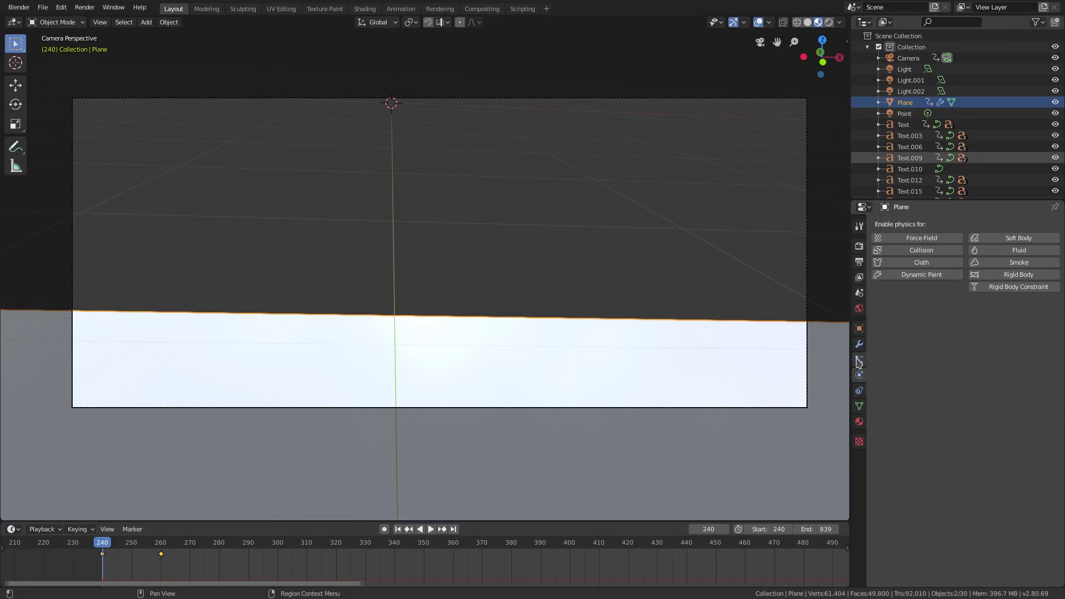
pyautogui.click(859, 360)
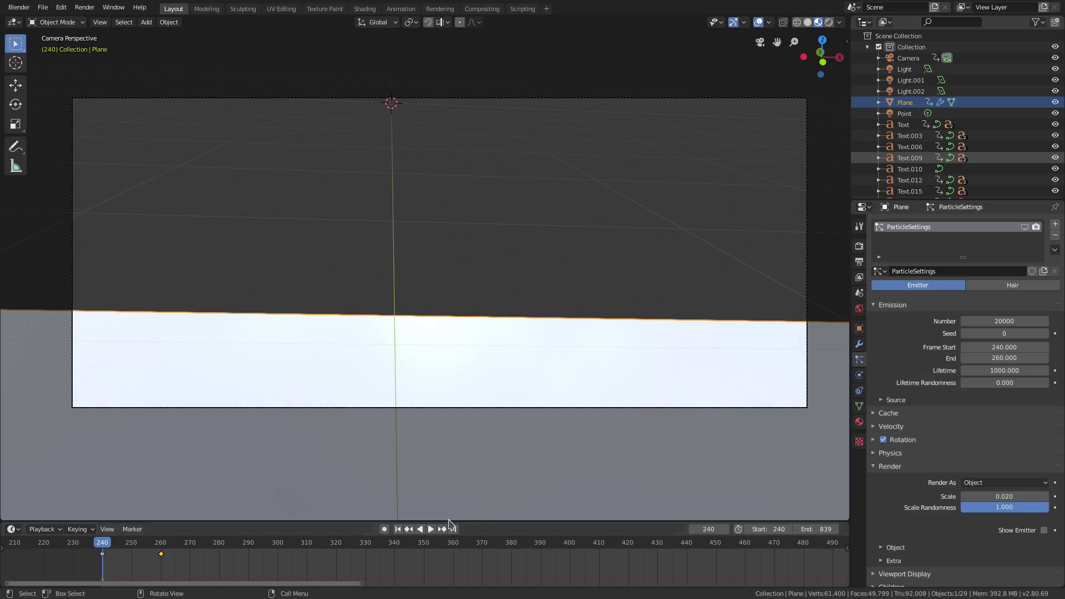
# Preview the animation in Rendered shading, scrubbing forward and stopping at frame 638
pyautogui.click(431, 530)
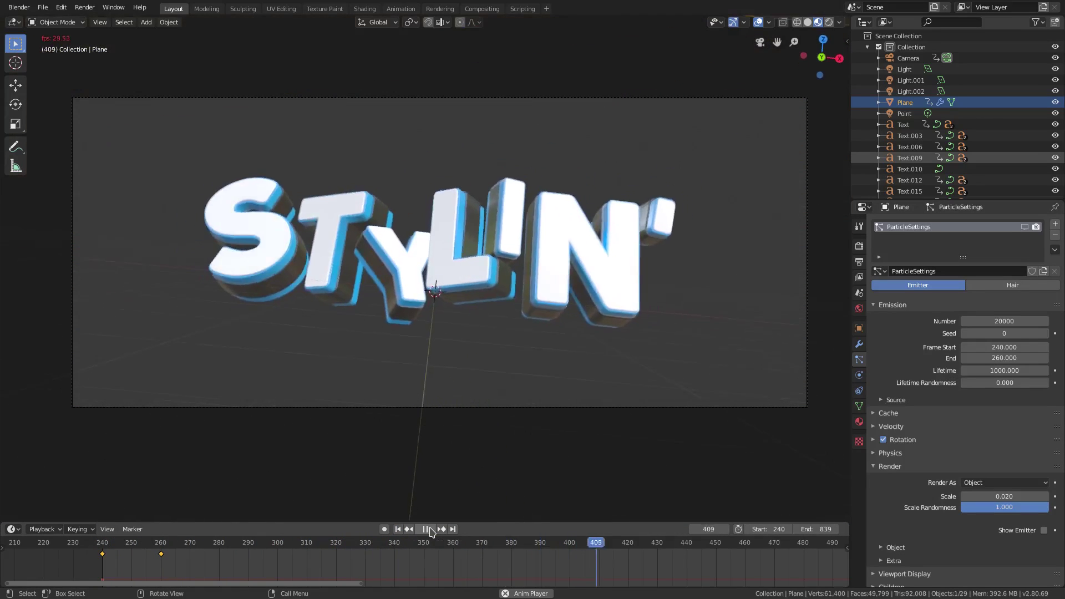
pyautogui.click(431, 530)
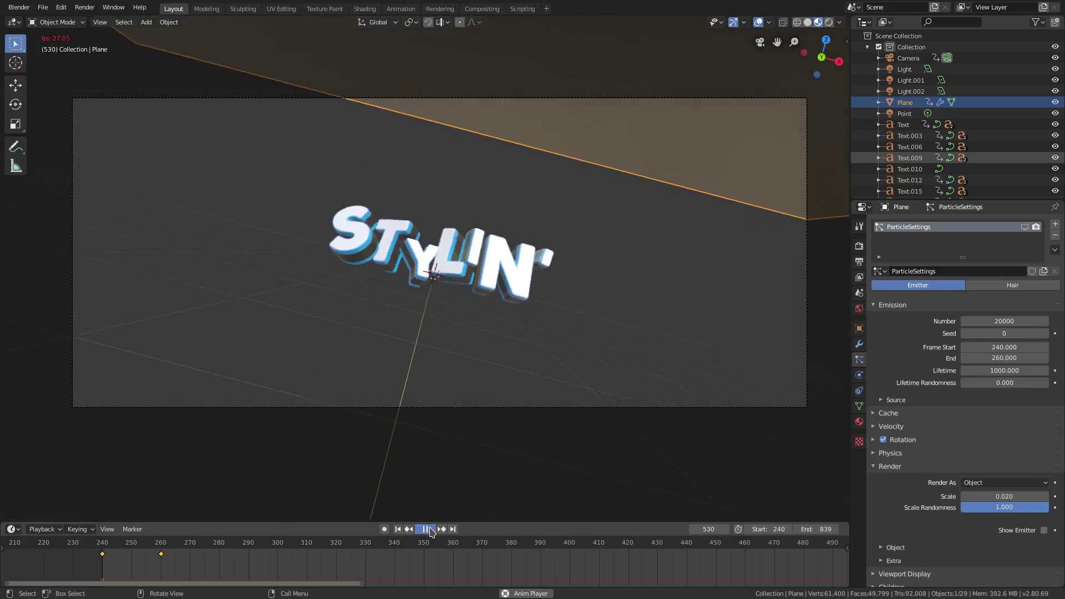
pyautogui.click(828, 22)
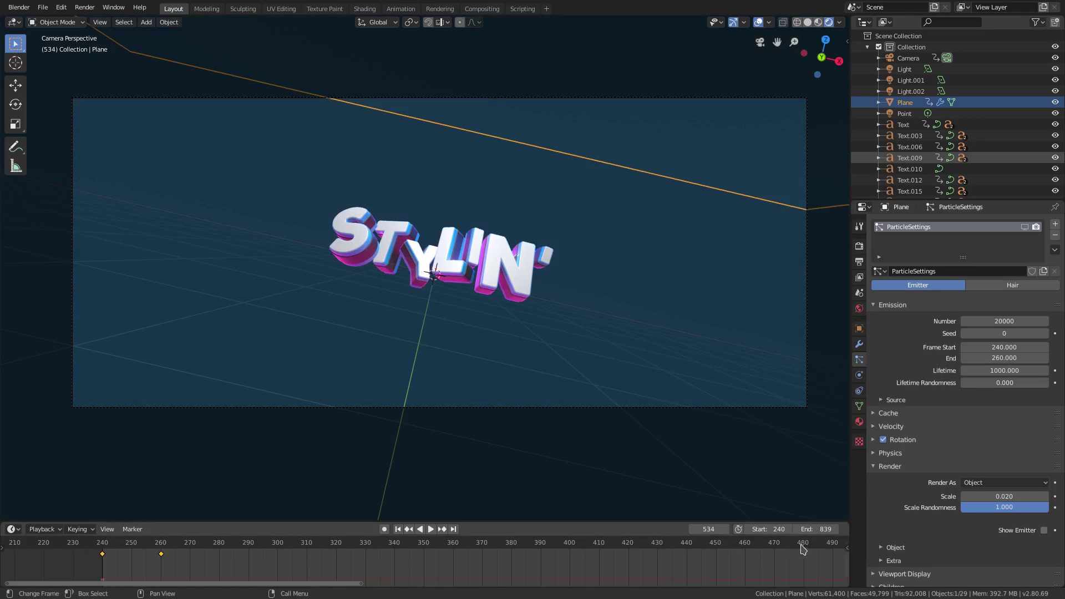
pyautogui.scroll(-4, 436, 574)
pyautogui.click(432, 529)
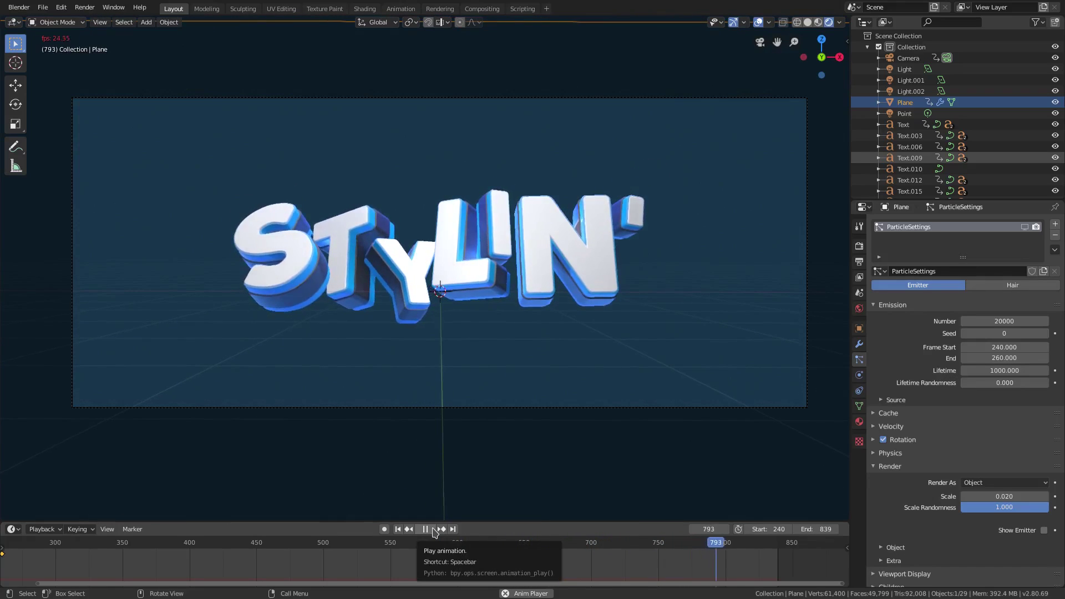
pyautogui.click(444, 580)
pyautogui.moveTo(445, 580); pyautogui.dragTo(508, 581)
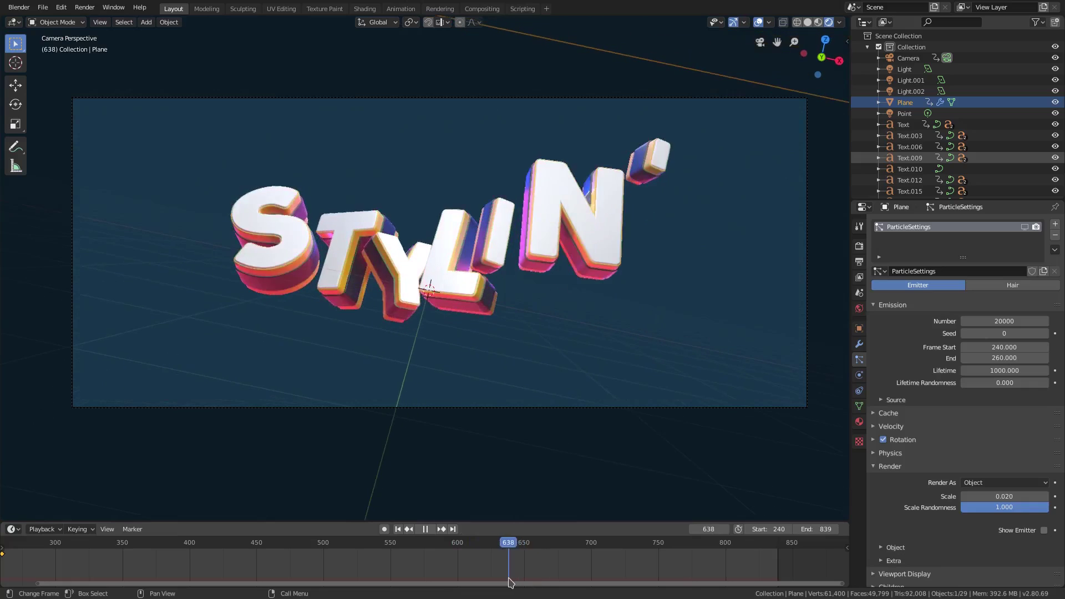
pyautogui.press('space')
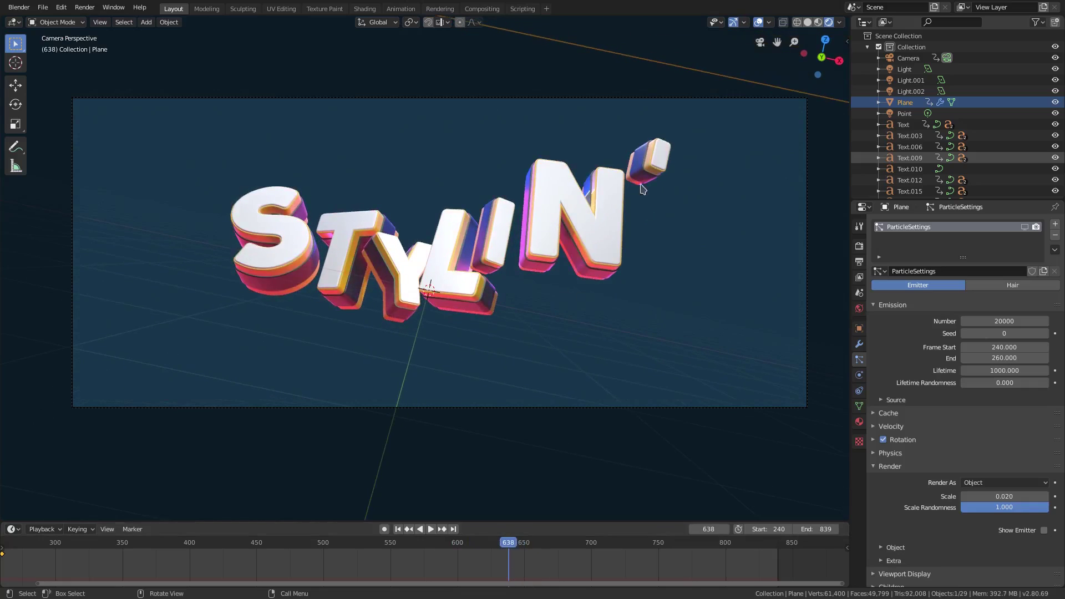
# Select Light.001, show its light settings, and set the current frame to 577
pyautogui.click(910, 135)
pyautogui.click(912, 81)
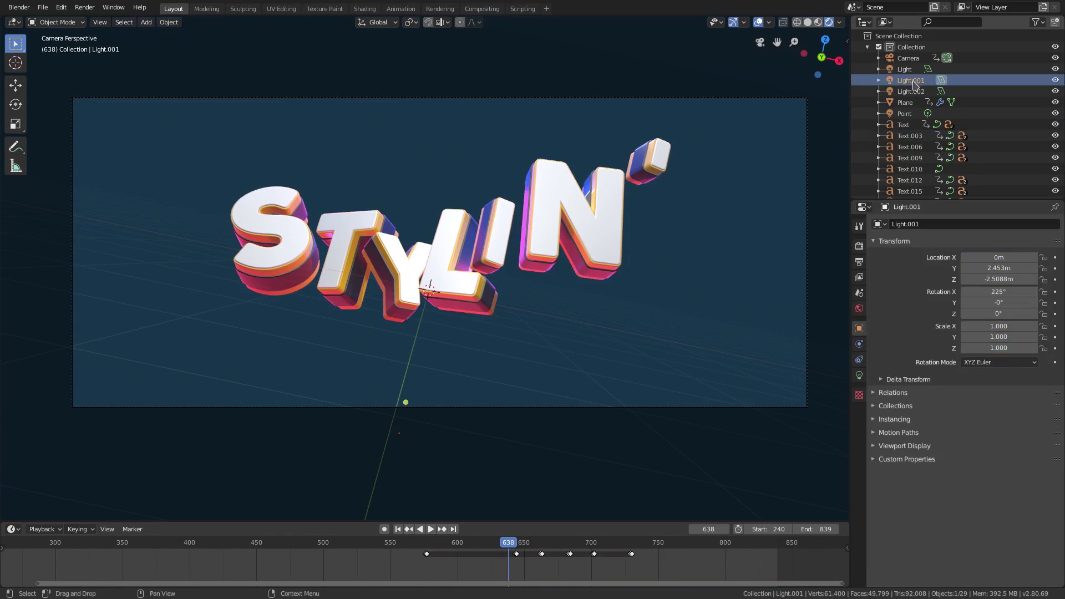
pyautogui.click(859, 375)
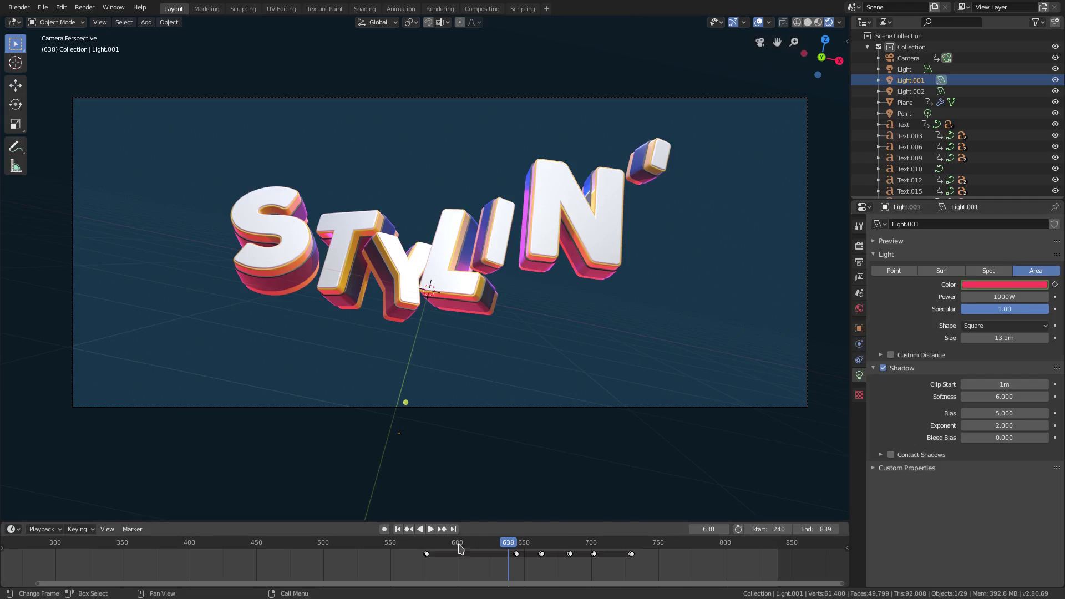
pyautogui.click(431, 546)
pyautogui.scroll(16, 433, 549)
pyautogui.click(433, 551)
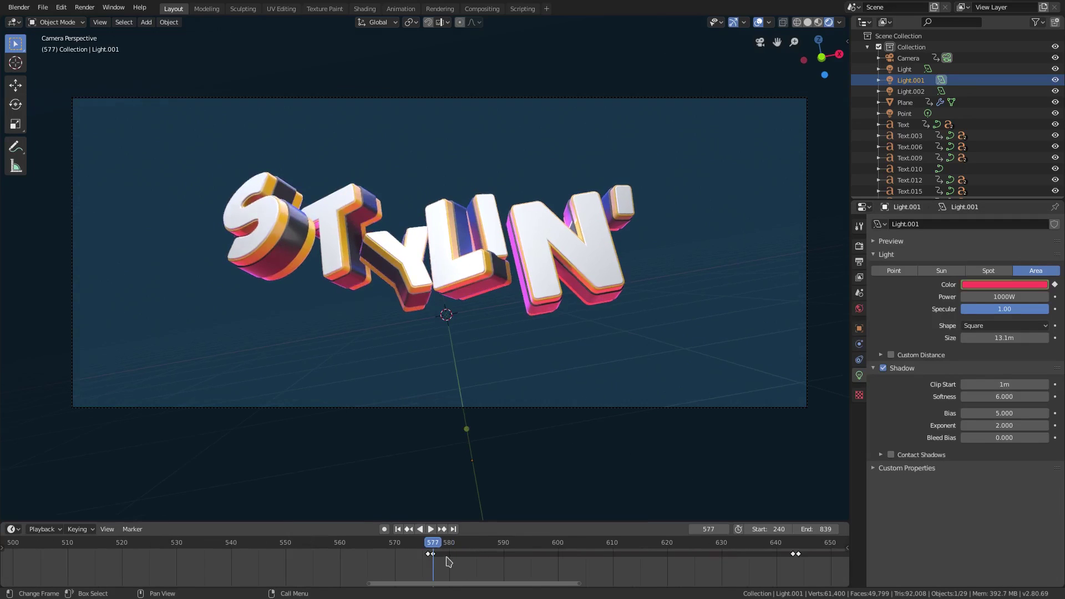
pyautogui.moveTo(453, 556); pyautogui.dragTo(446, 557, button='middle')
pyautogui.keyDown('ctrl'); pyautogui.hscroll(4, 446, 556); pyautogui.keyUp('ctrl')
# Turn on auto-keying and key Light.001's colour as coral red at frame 577
pyautogui.click(1031, 285)
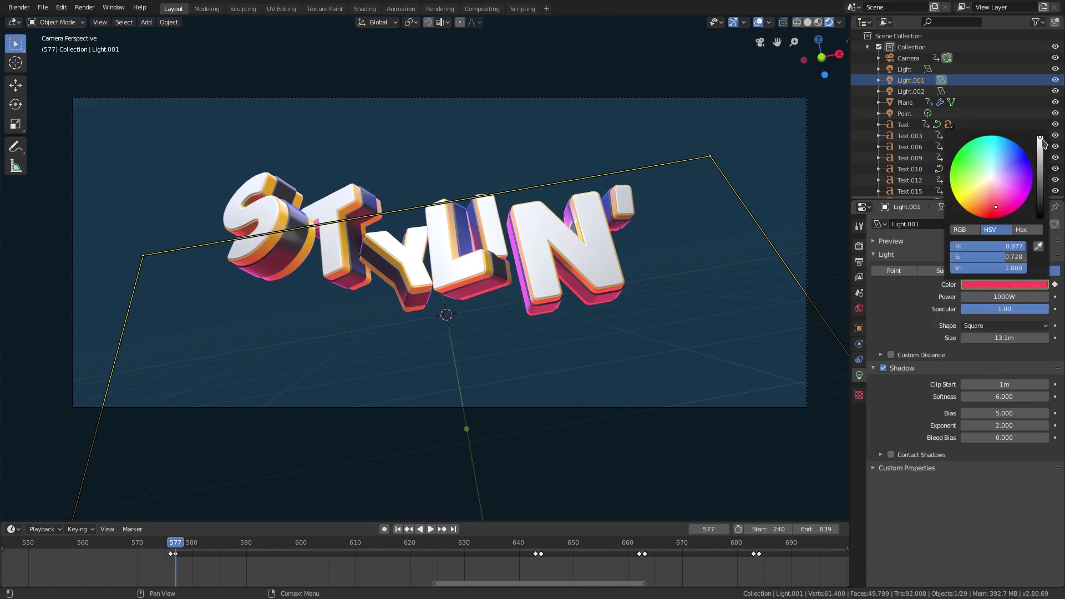
pyautogui.moveTo(997, 203); pyautogui.dragTo(994, 198)
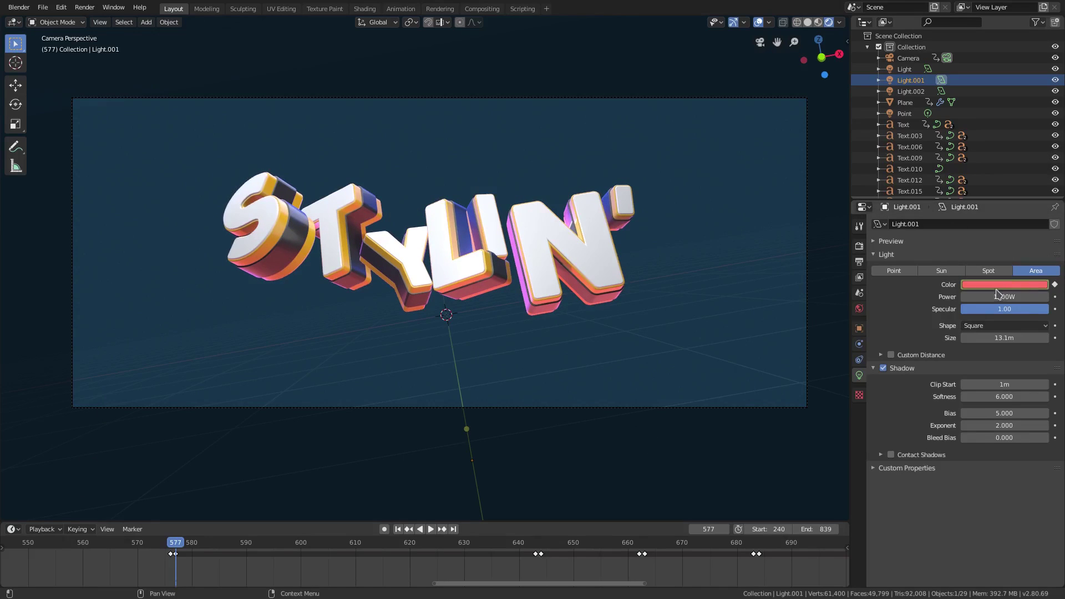
pyautogui.moveTo(178, 547)
pyautogui.mouseDown()
pyautogui.moveTo(382, 547)
pyautogui.moveTo(175, 548)
pyautogui.mouseUp()
pyautogui.click(384, 529)
pyautogui.click(1002, 288)
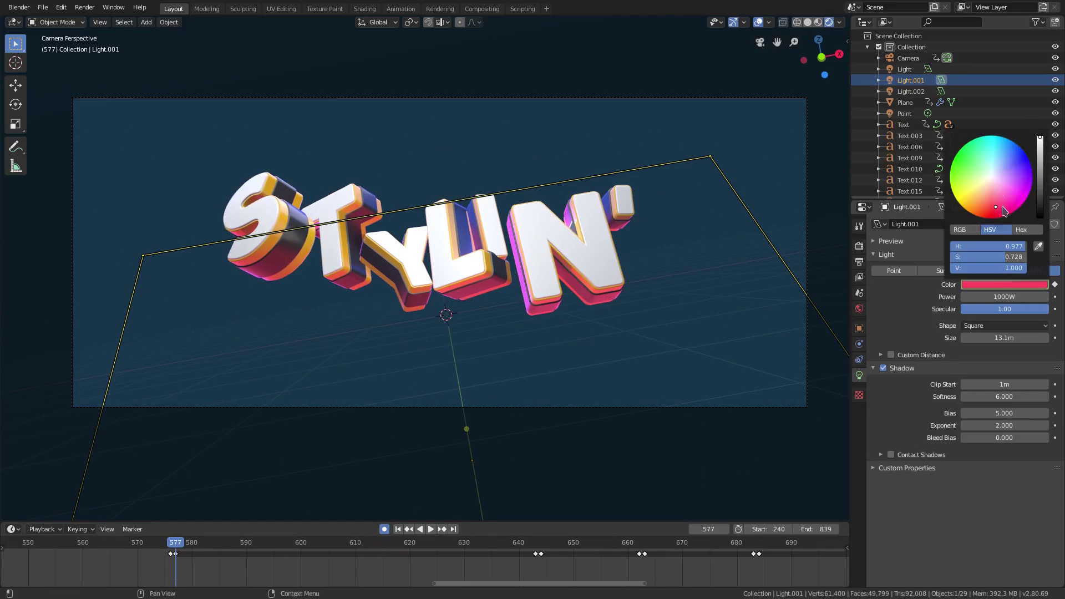
pyautogui.moveTo(996, 206); pyautogui.dragTo(988, 203)
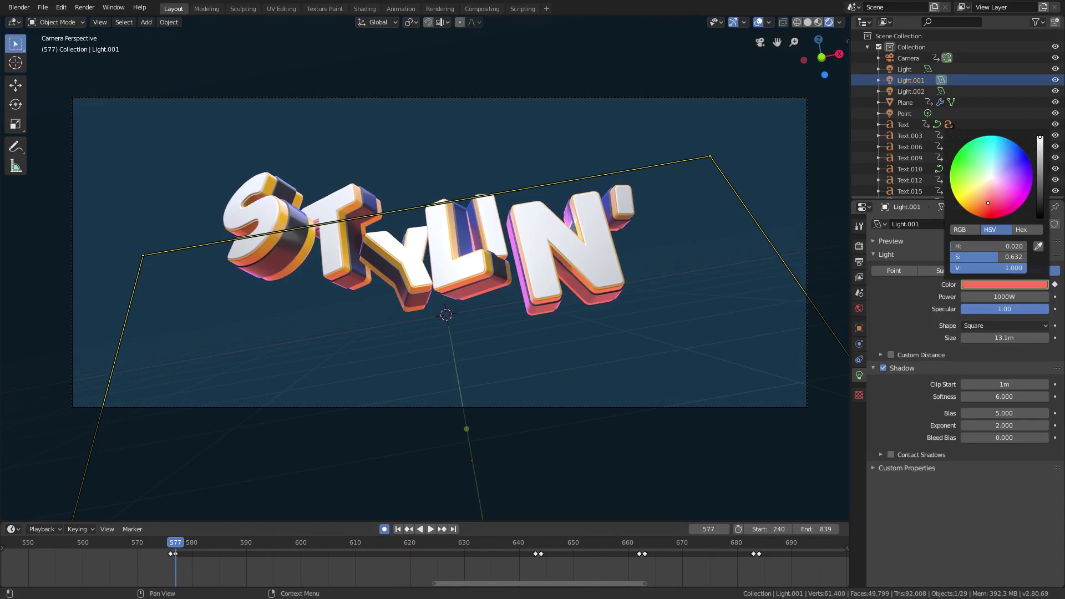
# Duplicate the colour keyframe to frame 643 and play back to preview the colour change
pyautogui.click(536, 551)
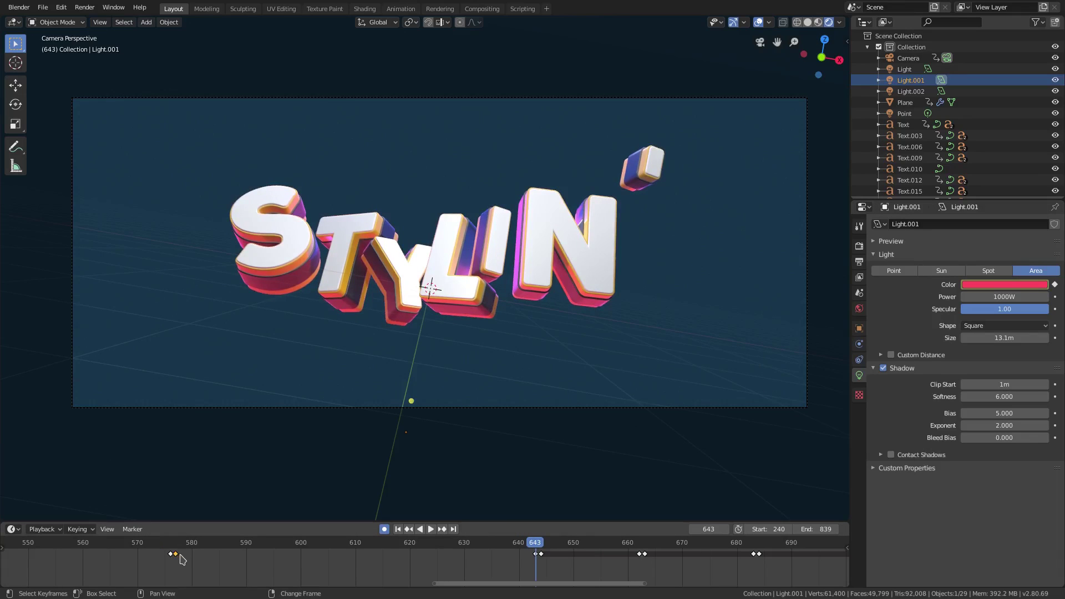
pyautogui.hotkey('shift', 'd')
pyautogui.click(538, 556)
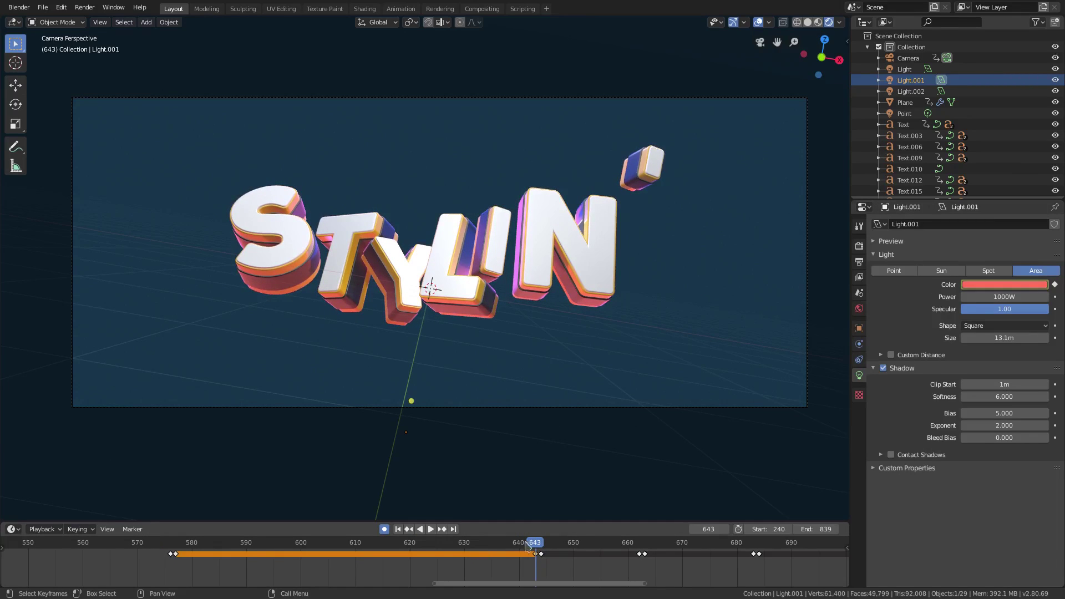
pyautogui.hotkey('shift', 'ctrl', 'space')
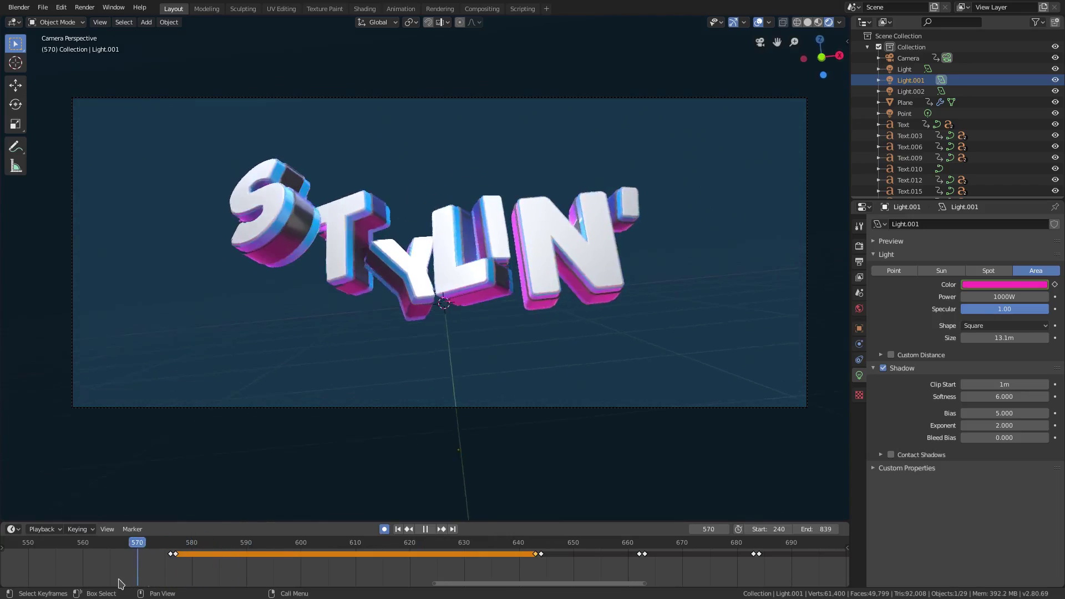
pyautogui.moveTo(119, 579); pyautogui.dragTo(384, 574)
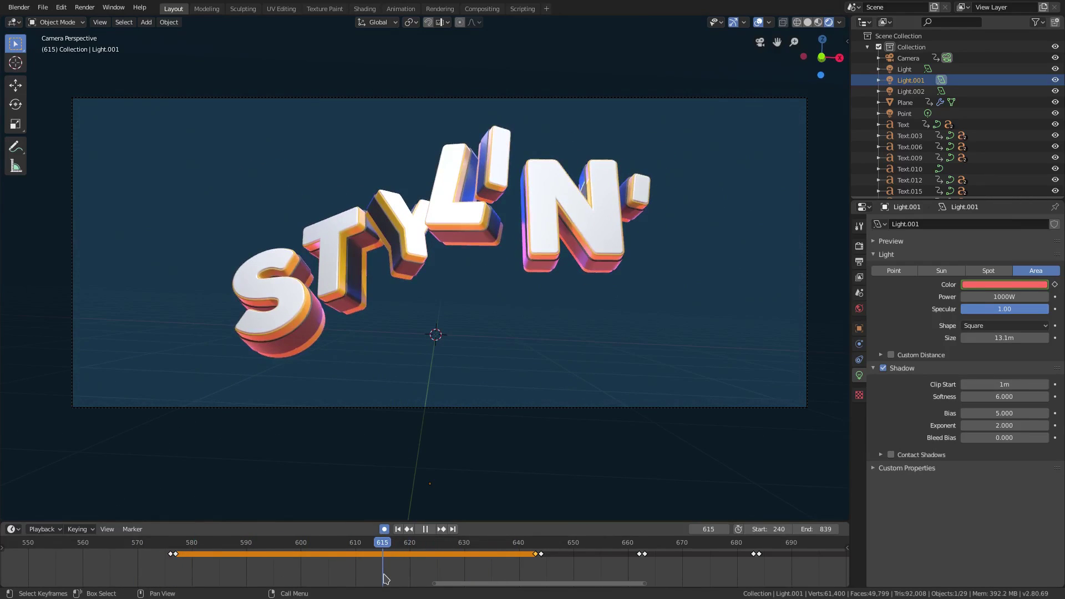
pyautogui.press('space')
pyautogui.click(911, 91)
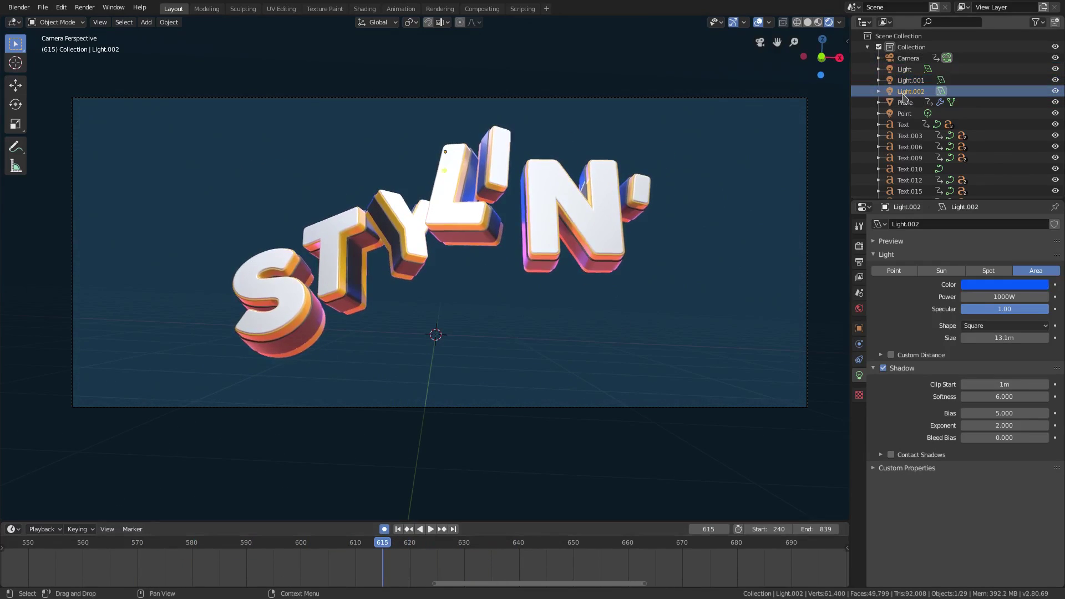
# Open Light.002's colour picker, then scrub to around frame 565 and play
pyautogui.click(997, 284)
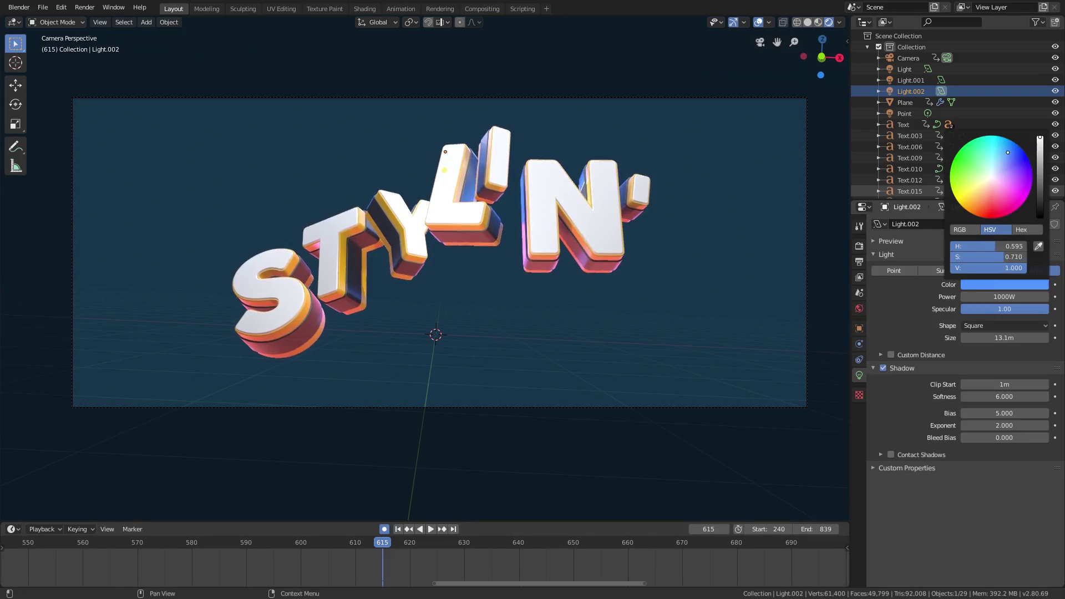
pyautogui.moveTo(221, 542); pyautogui.dragTo(109, 574)
pyautogui.press('space')
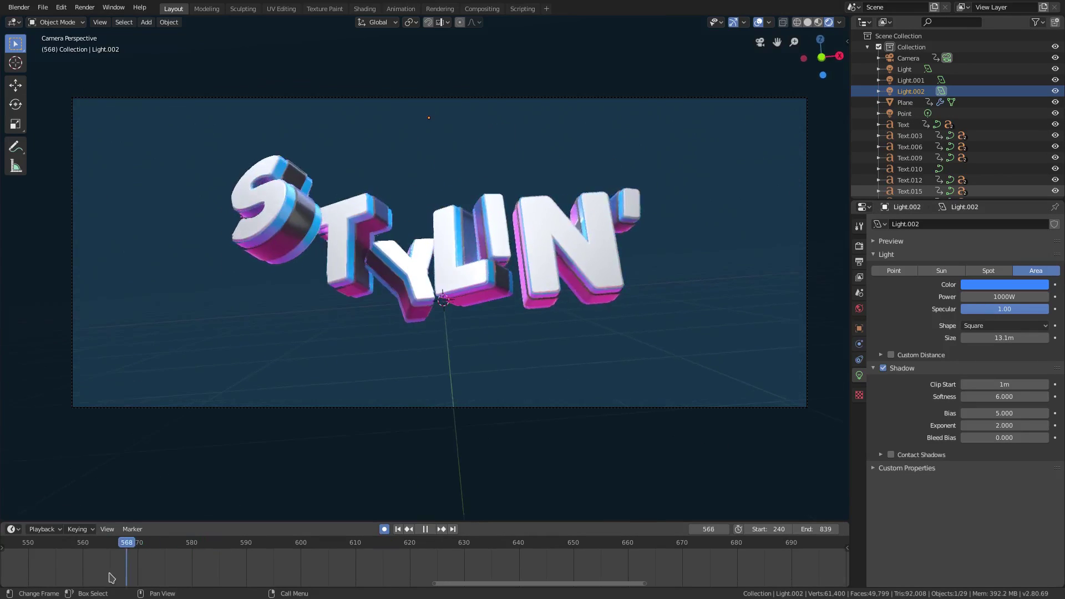
pyautogui.scroll(-13, 286, 577)
pyautogui.moveTo(274, 573); pyautogui.dragTo(521, 564, button='middle')
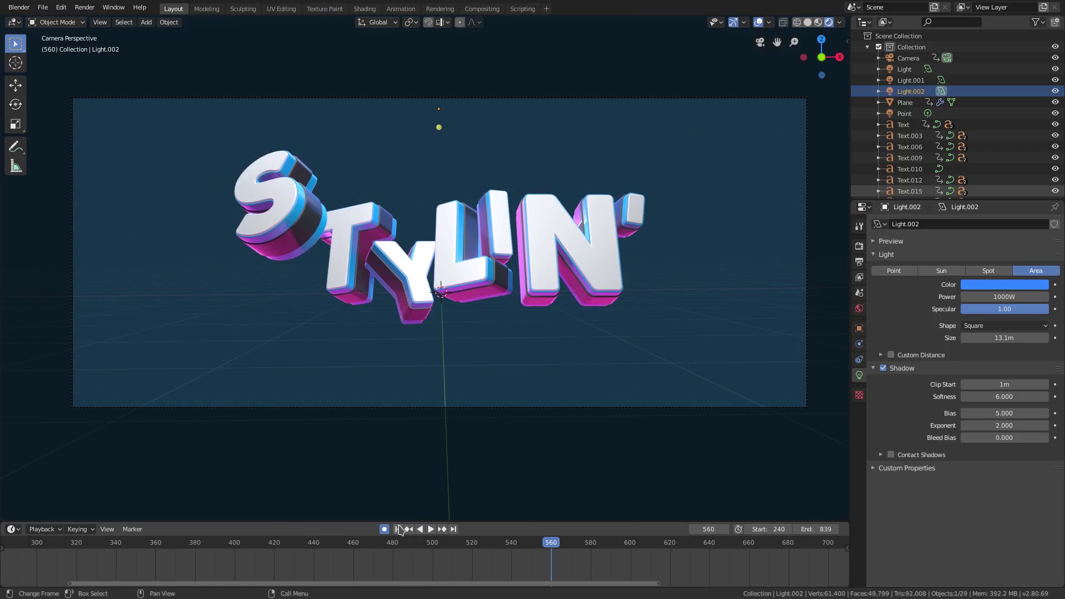
# Replay the animation from frame 240, stop it, and scrub back to frame 250
pyautogui.click(399, 529)
pyautogui.click(431, 529)
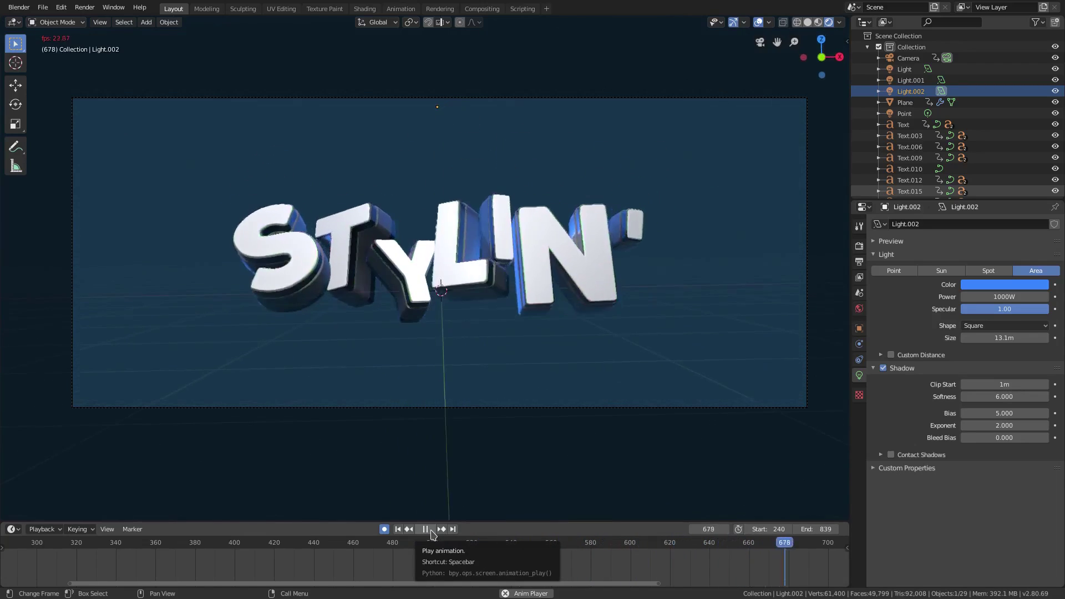
pyautogui.click(432, 532)
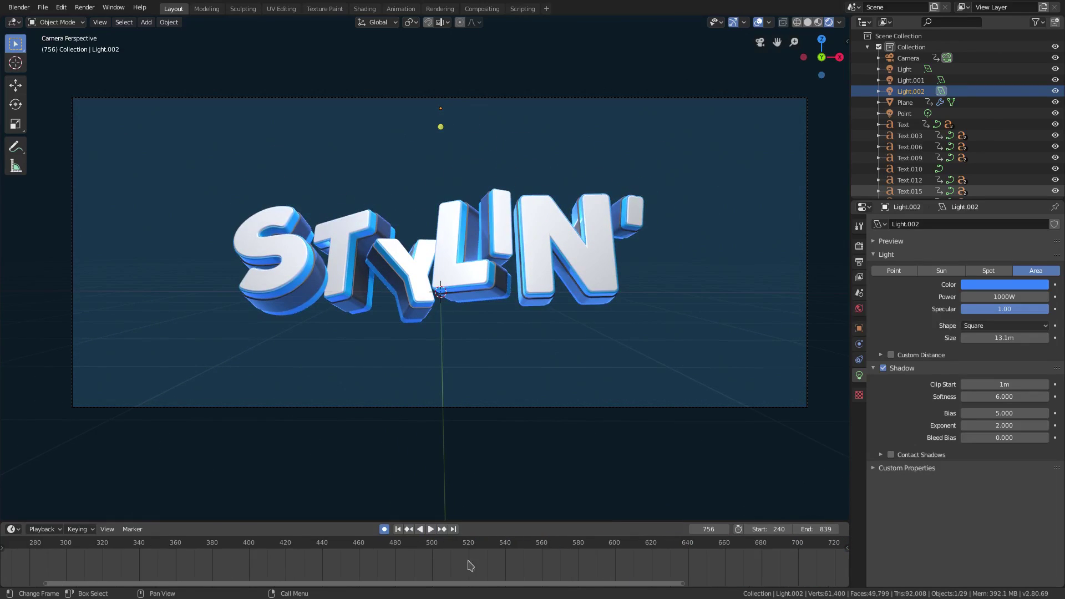
pyautogui.scroll(-5, 596, 563)
pyautogui.moveTo(299, 545); pyautogui.dragTo(218, 577)
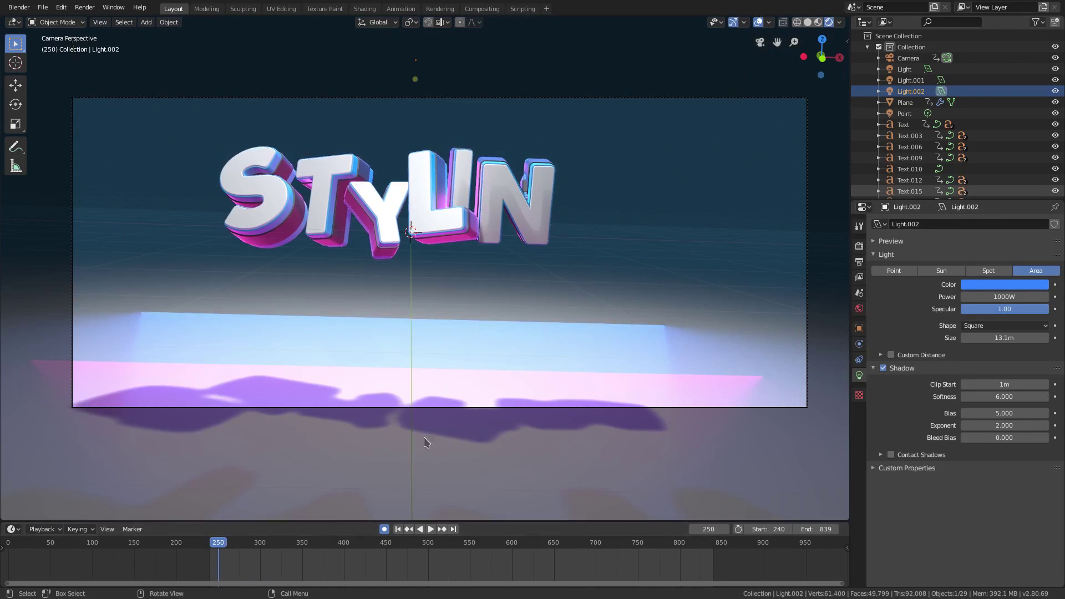
pyautogui.click(84, 7)
pyautogui.click(91, 19)
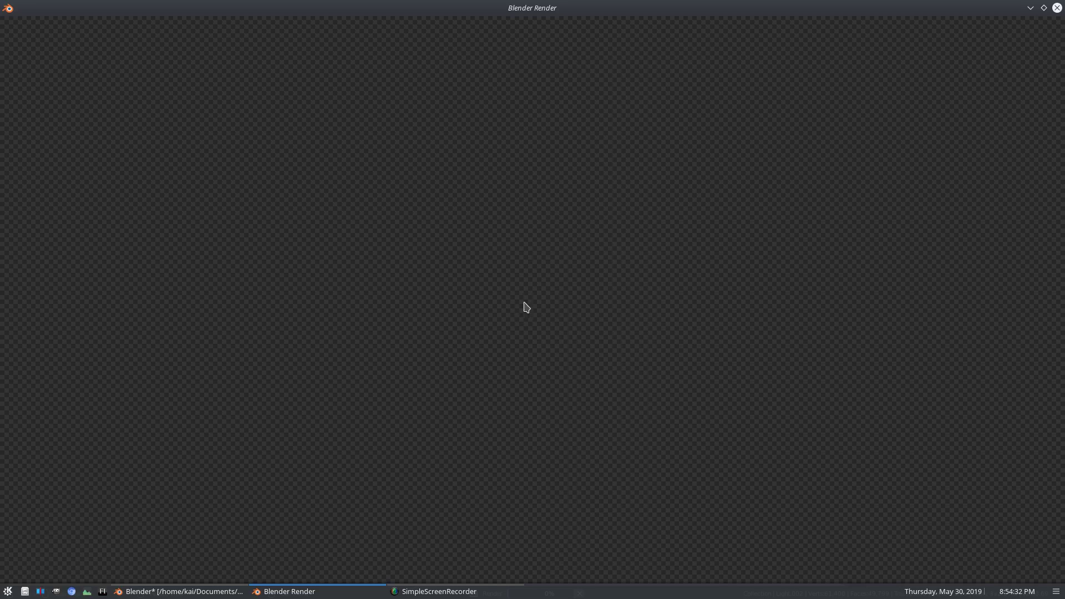
pyautogui.scroll(-3, 521, 294)
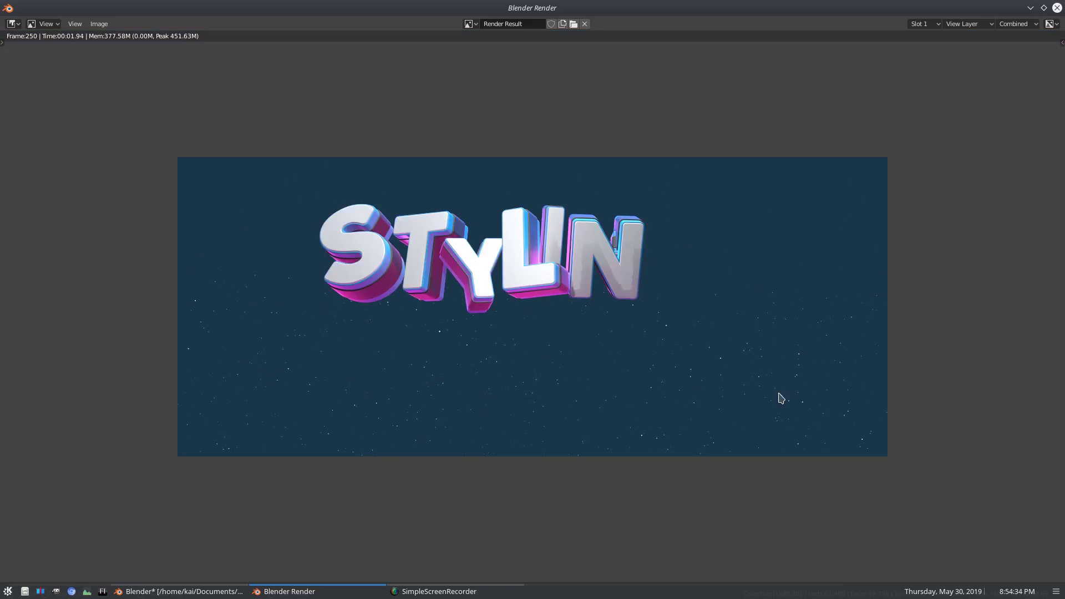
pyautogui.scroll(1, 850, 384)
pyautogui.press('Escape')
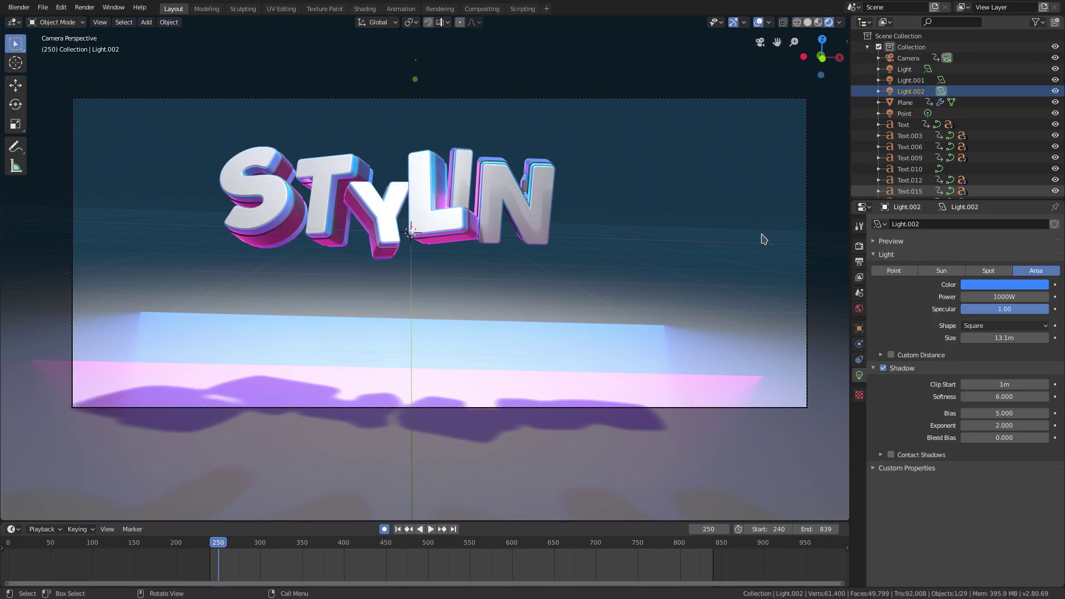
# Hide the floor plane, bring it back with Alt+H, and select the letter N
pyautogui.click(631, 292)
pyautogui.press('h')
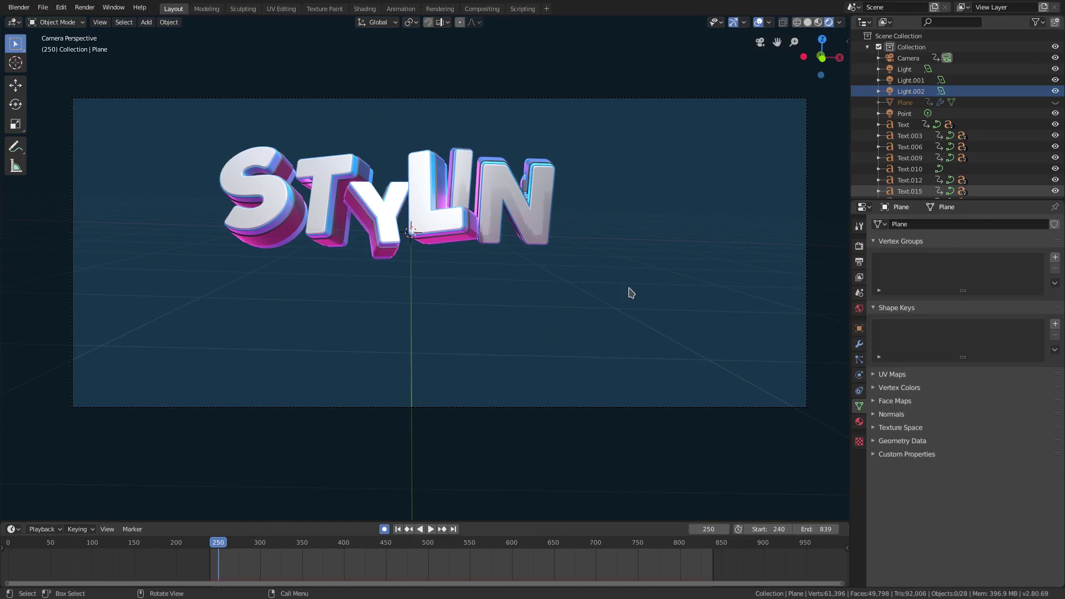
pyautogui.hotkey('alt', 'h')
pyautogui.click(521, 210)
pyautogui.scroll(3, 521, 210)
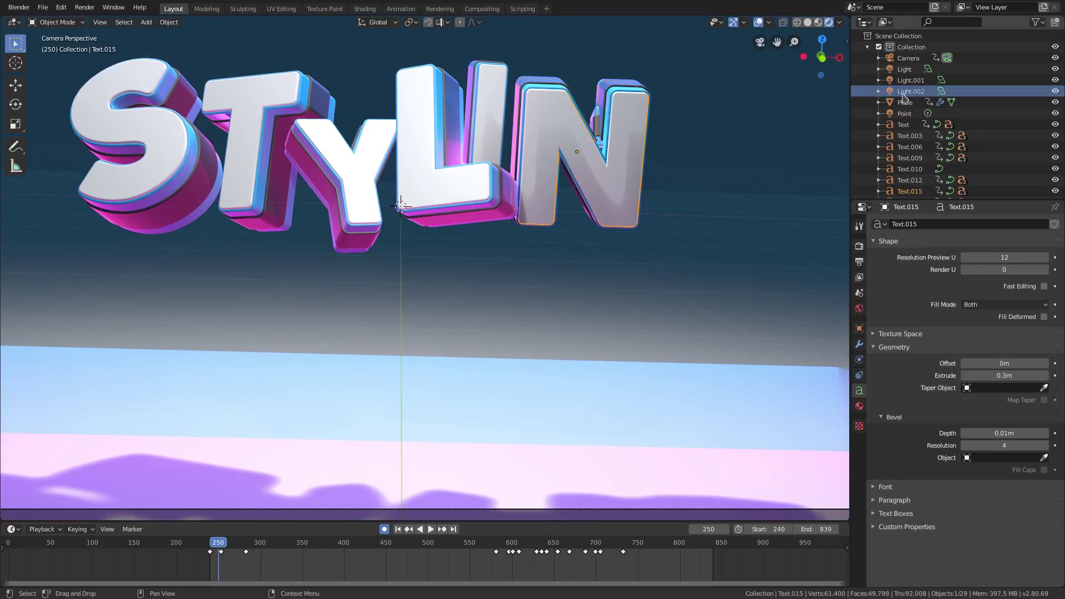
# Set Shadow Softness to 50 on pink Light.001, blue Light.002 and the white Light
pyautogui.click(910, 81)
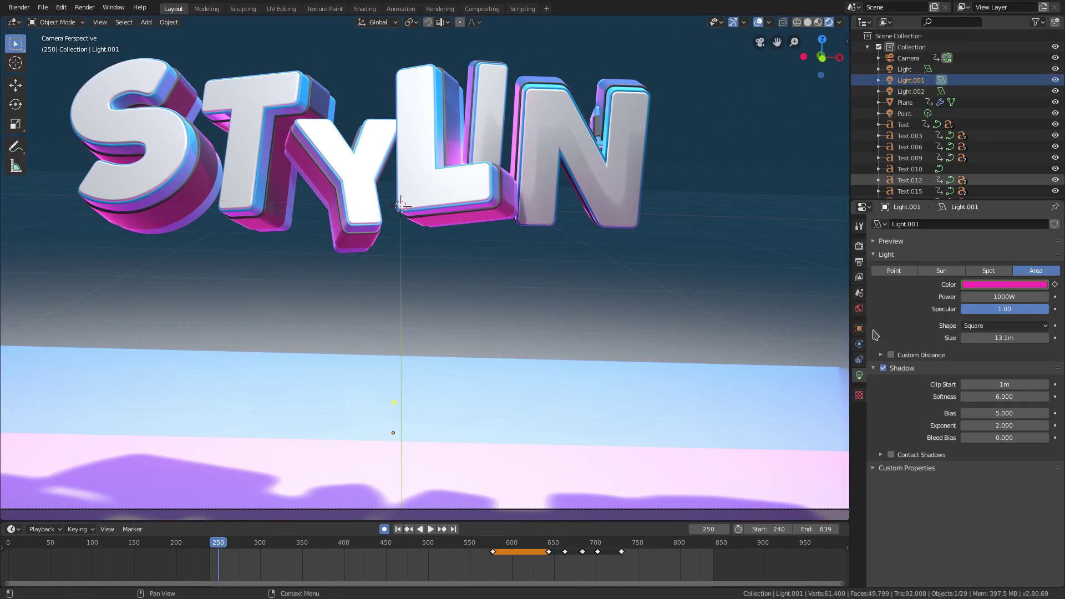
pyautogui.moveTo(1004, 397)
pyautogui.mouseDown()
pyautogui.moveTo(1046, 397)
pyautogui.moveTo(993, 397)
pyautogui.moveTo(1054, 396)
pyautogui.moveTo(1026, 396)
pyautogui.mouseUp()
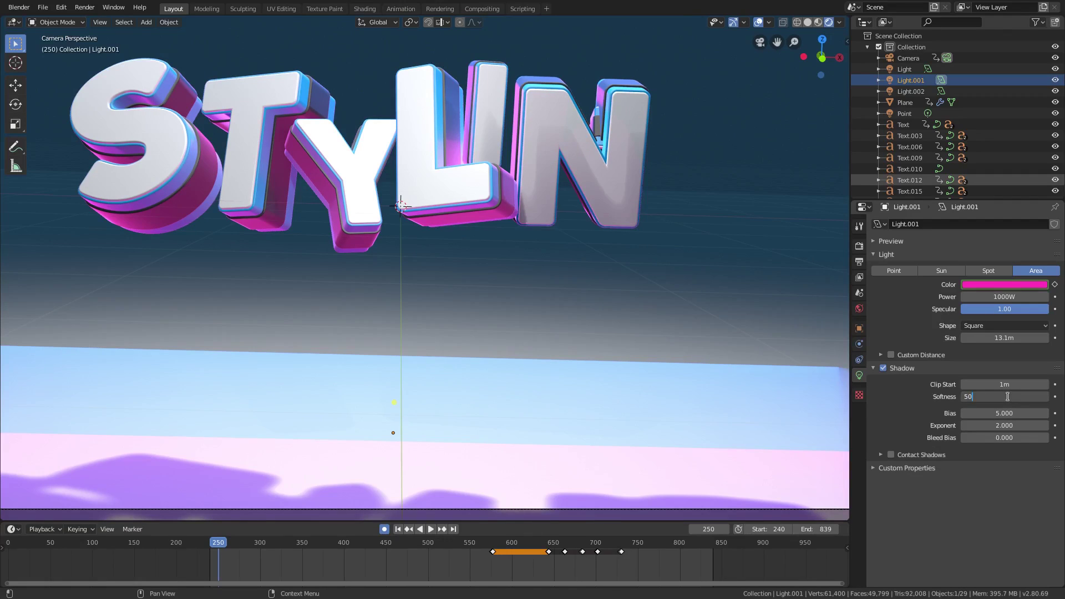
pyautogui.press('Return')
pyautogui.click(910, 91)
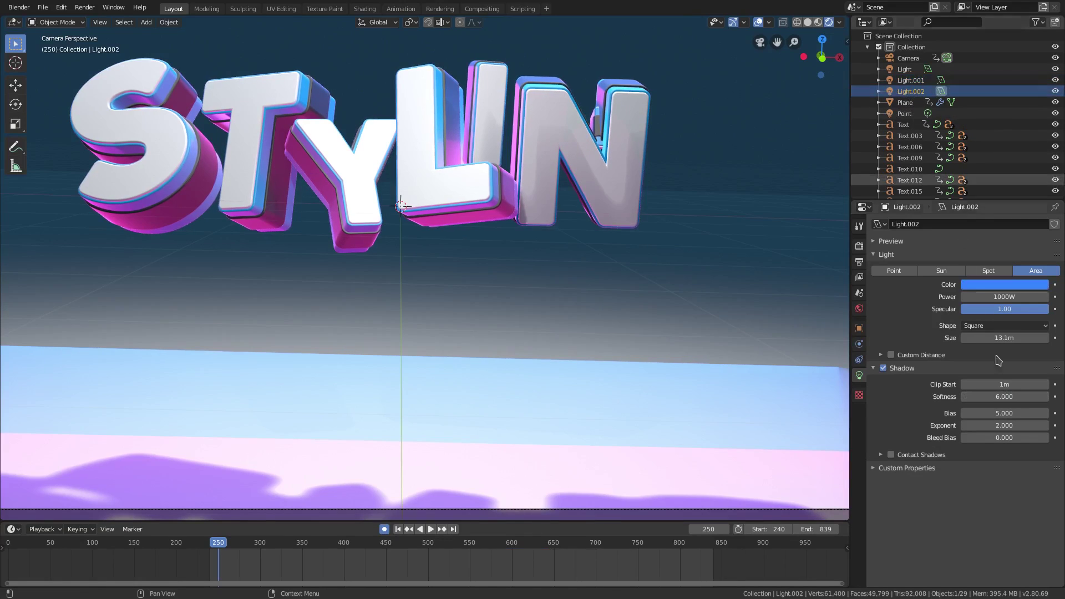
pyautogui.click(999, 398)
pyautogui.write('50')
pyautogui.press('Return')
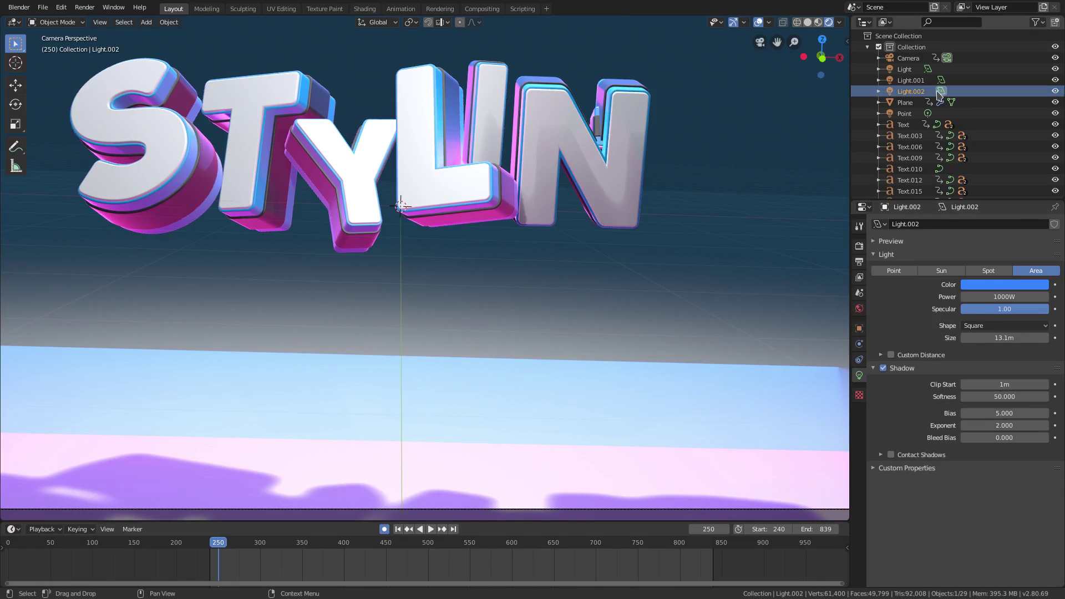
pyautogui.click(908, 69)
pyautogui.click(1003, 397)
pyautogui.write('50')
pyautogui.press('Return')
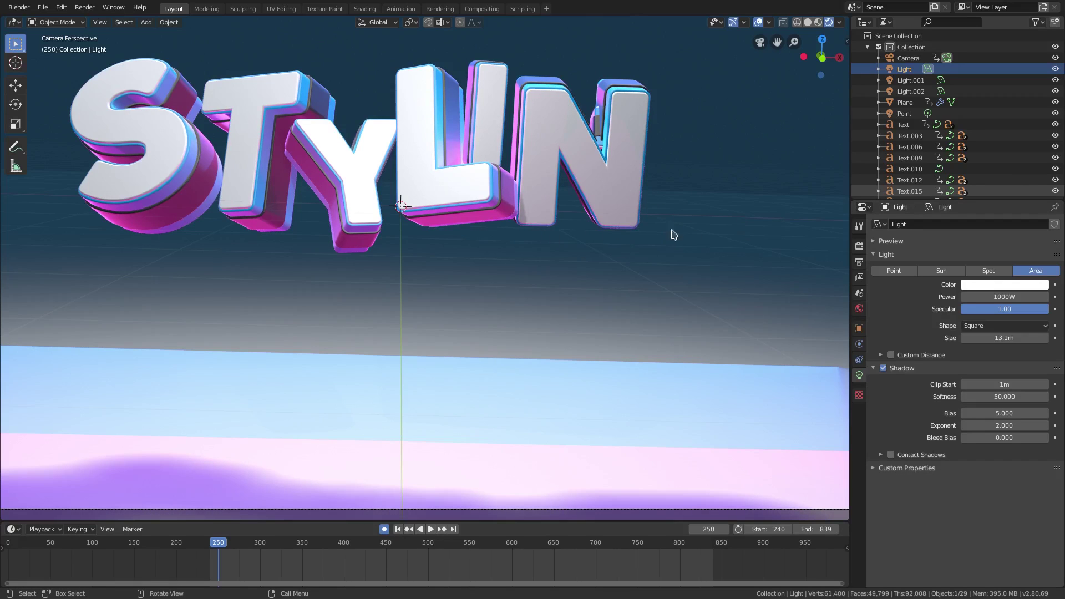
pyautogui.click(910, 91)
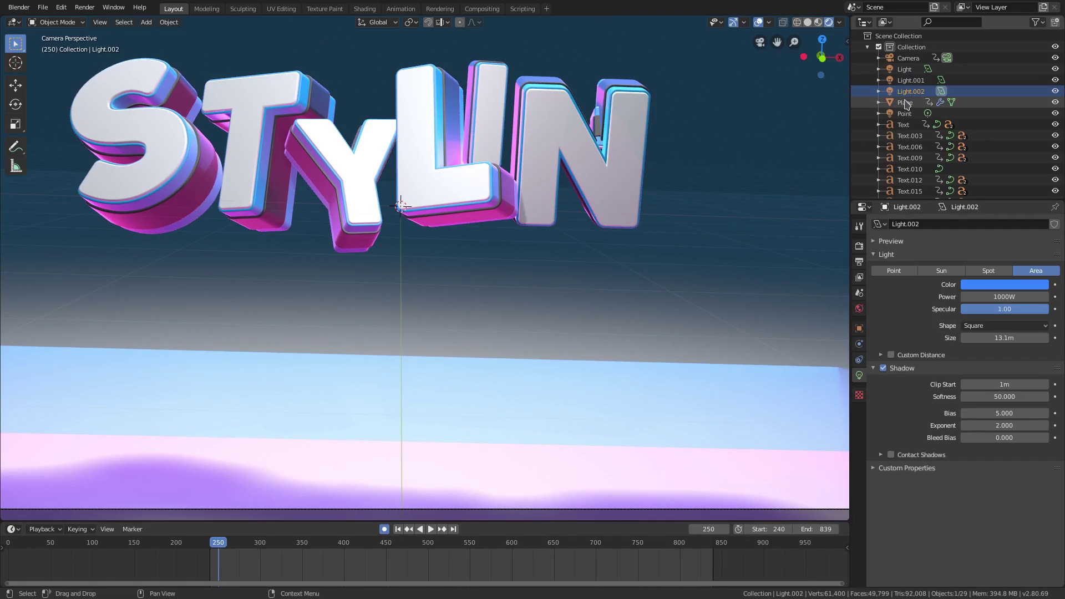
pyautogui.moveTo(483, 329); pyautogui.dragTo(450, 326, button='middle')
# Play from frame 240 through the camera, stop at 375, and review the floor plane's particle settings
pyautogui.click(504, 381)
pyautogui.scroll(-4, 500, 354)
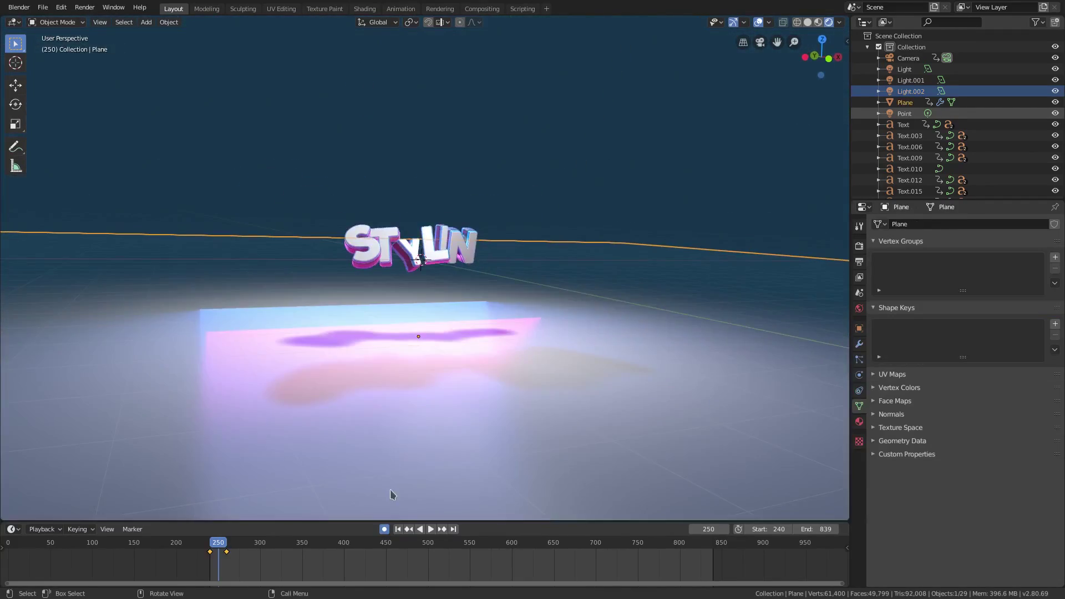
pyautogui.click(398, 529)
pyautogui.press('KP_0')
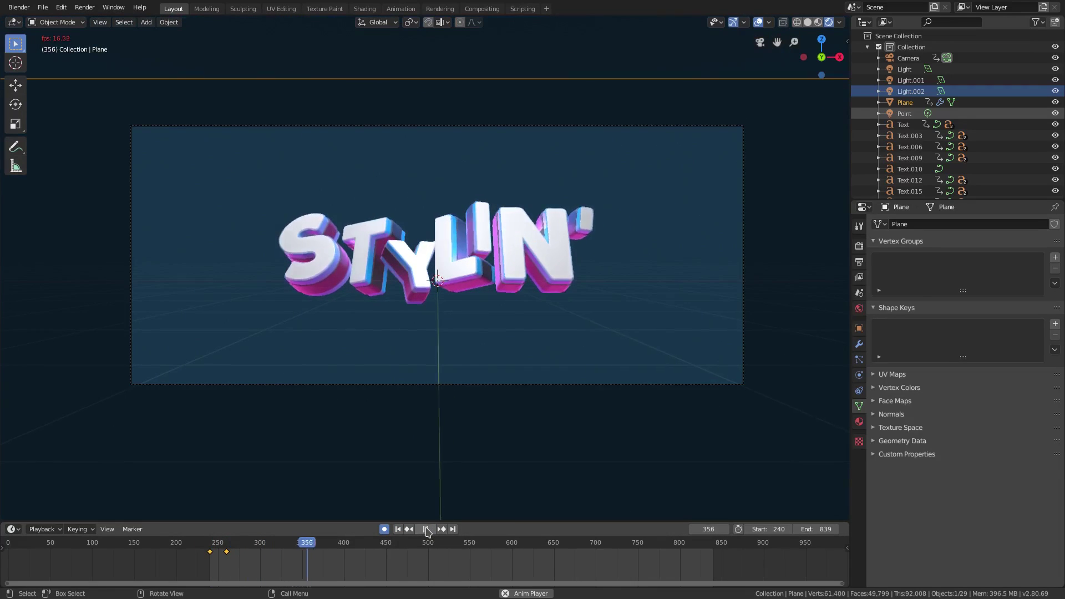
pyautogui.click(426, 529)
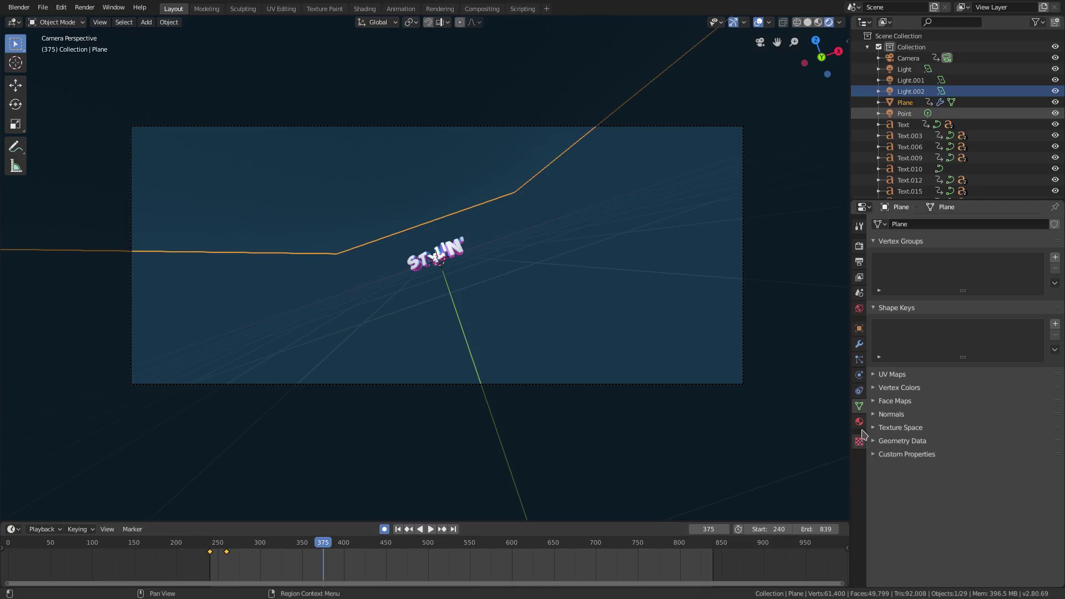
pyautogui.click(859, 360)
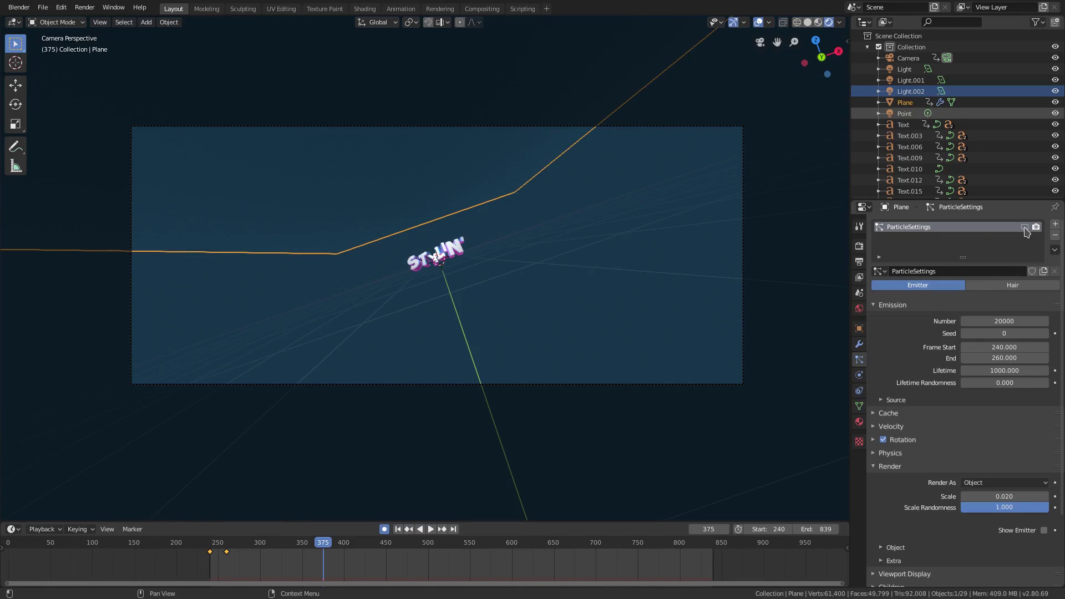
# Switch to Material Preview shading and replay from frame 240, stopping at frame 262
pyautogui.click(807, 23)
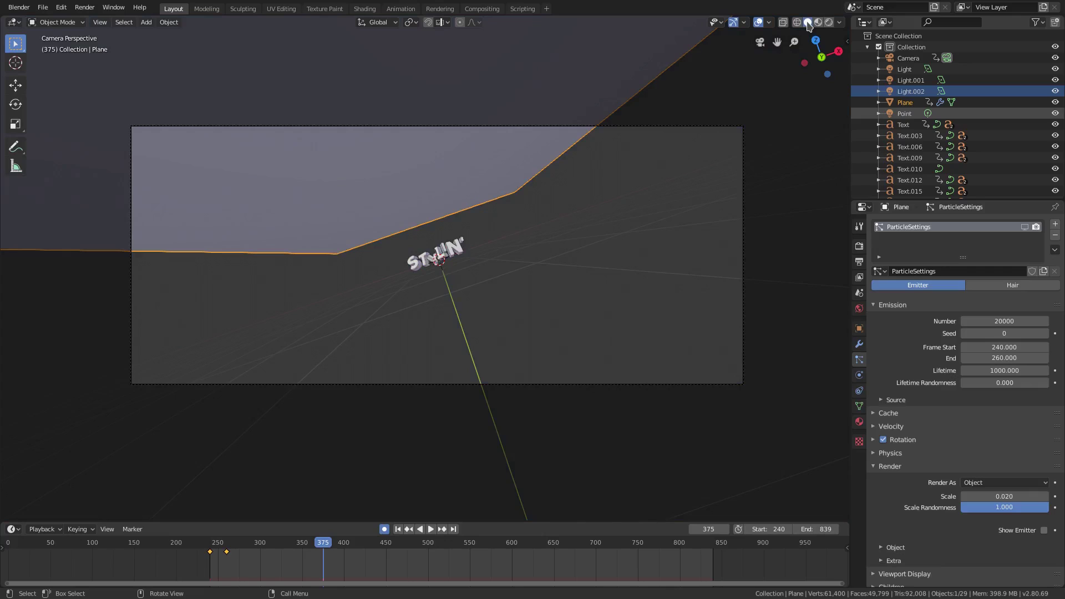
pyautogui.click(818, 22)
pyautogui.scroll(2, 444, 368)
pyautogui.click(432, 439)
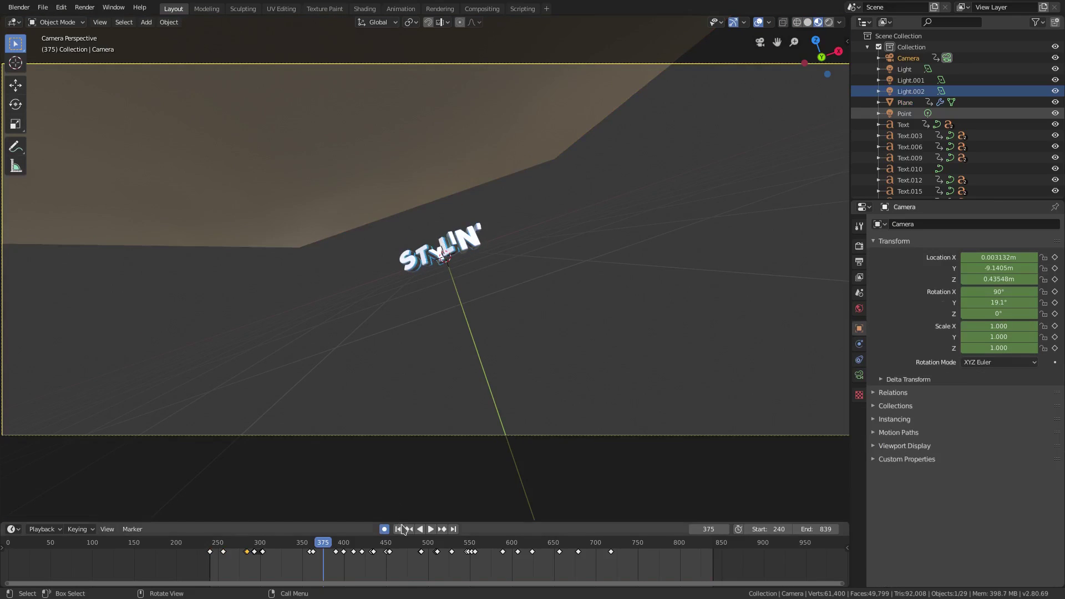
pyautogui.click(399, 529)
pyautogui.click(431, 531)
pyautogui.click(430, 531)
# Orbit out of the camera view, select the floor plane, and hide it
pyautogui.scroll(-2, 456, 242)
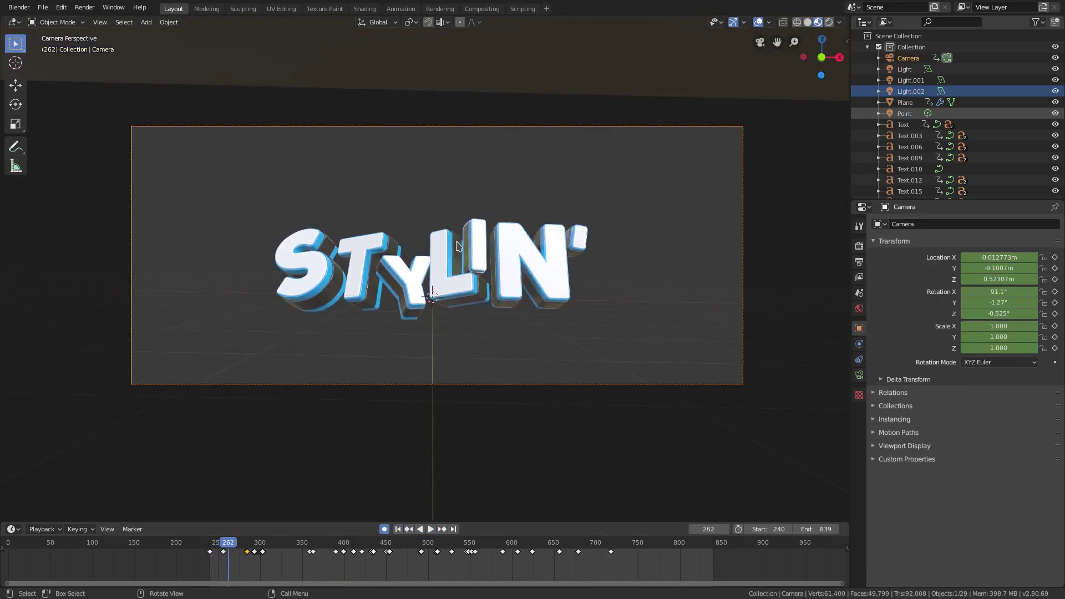
pyautogui.moveTo(456, 245); pyautogui.dragTo(439, 199, button='middle')
pyautogui.scroll(-5, 474, 222)
pyautogui.click(439, 198)
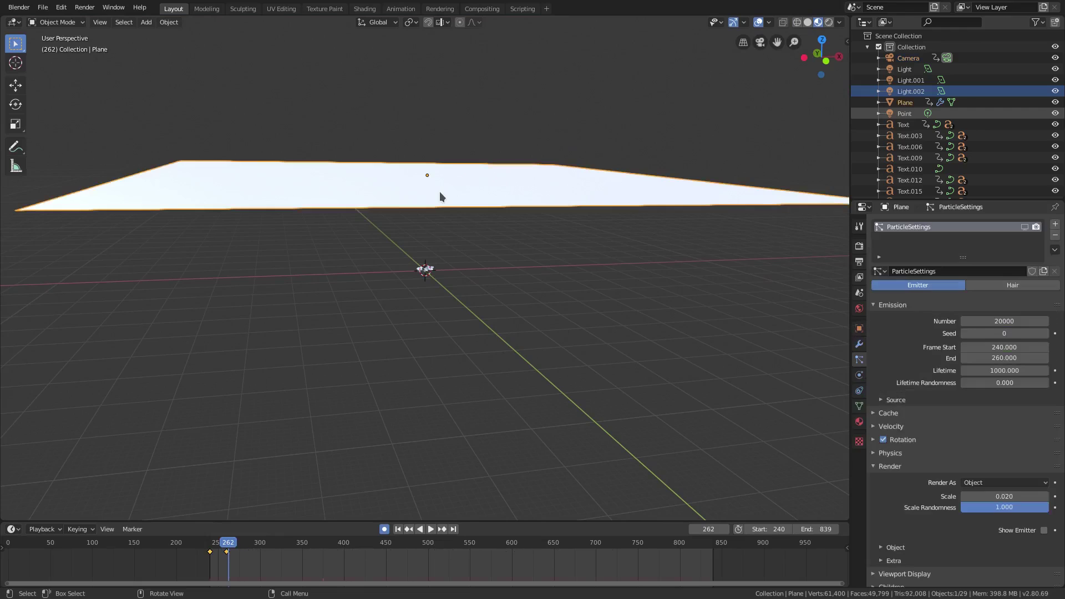
pyautogui.press('h')
pyautogui.scroll(5, 440, 231)
# Return to camera view, select the letter L (Text.009), and play from frame 240
pyautogui.press('KP_0')
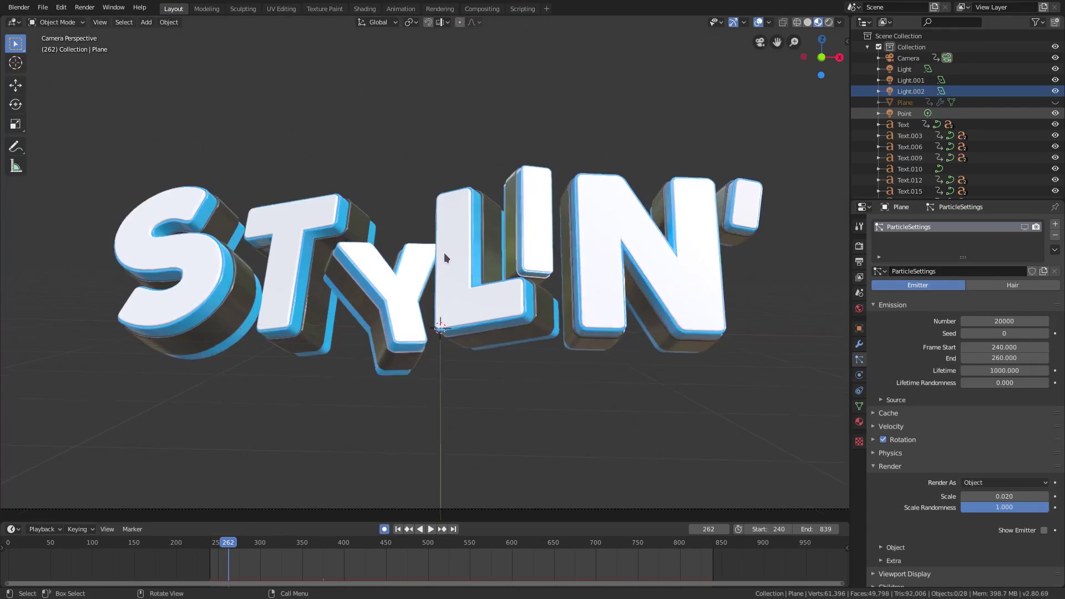
pyautogui.click(448, 263)
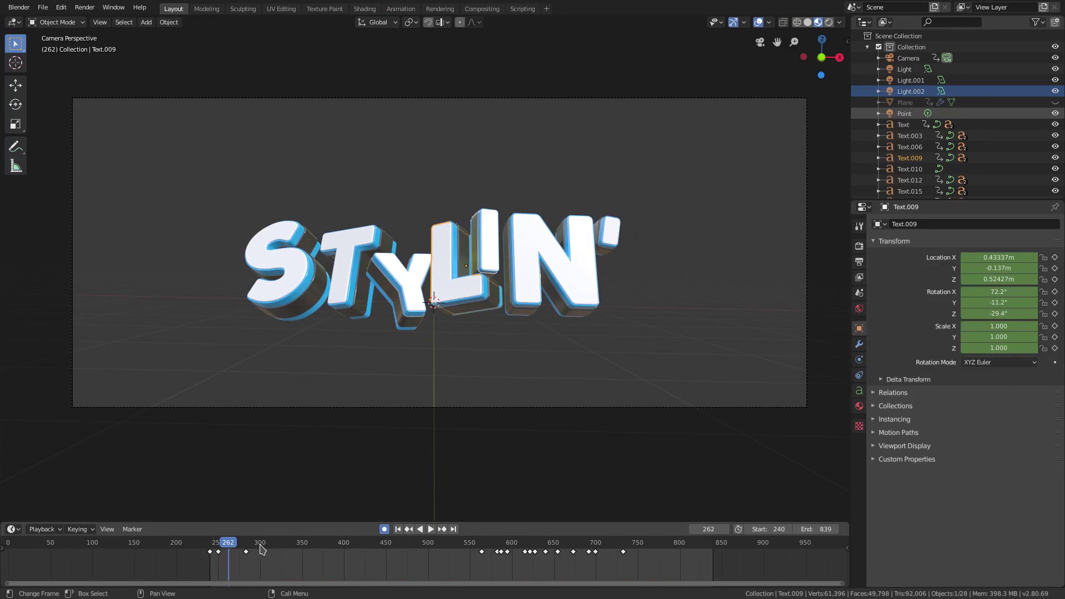
pyautogui.click(42, 529)
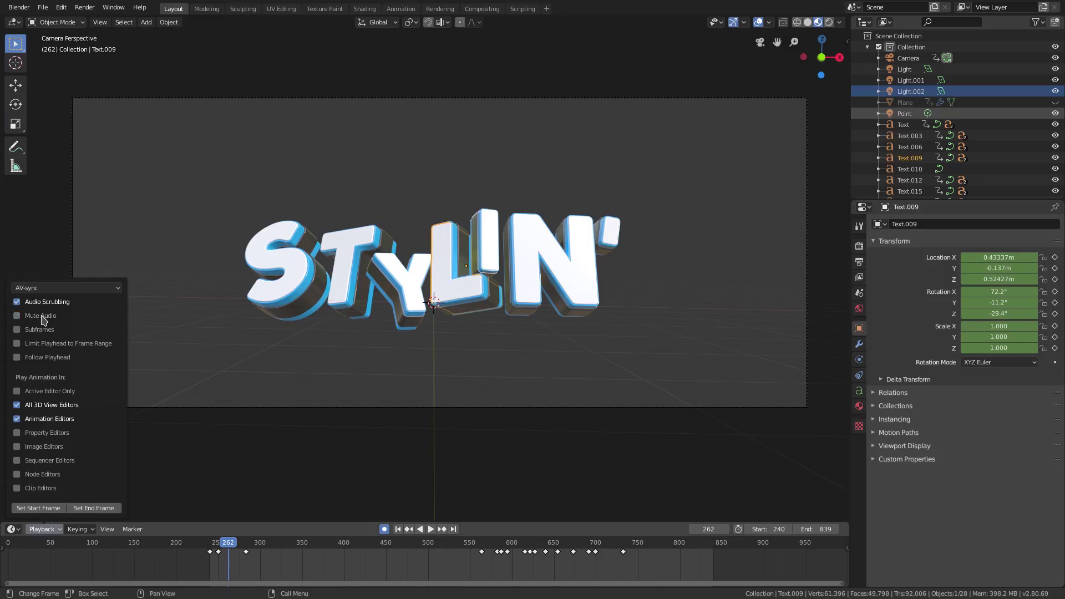
pyautogui.click(397, 529)
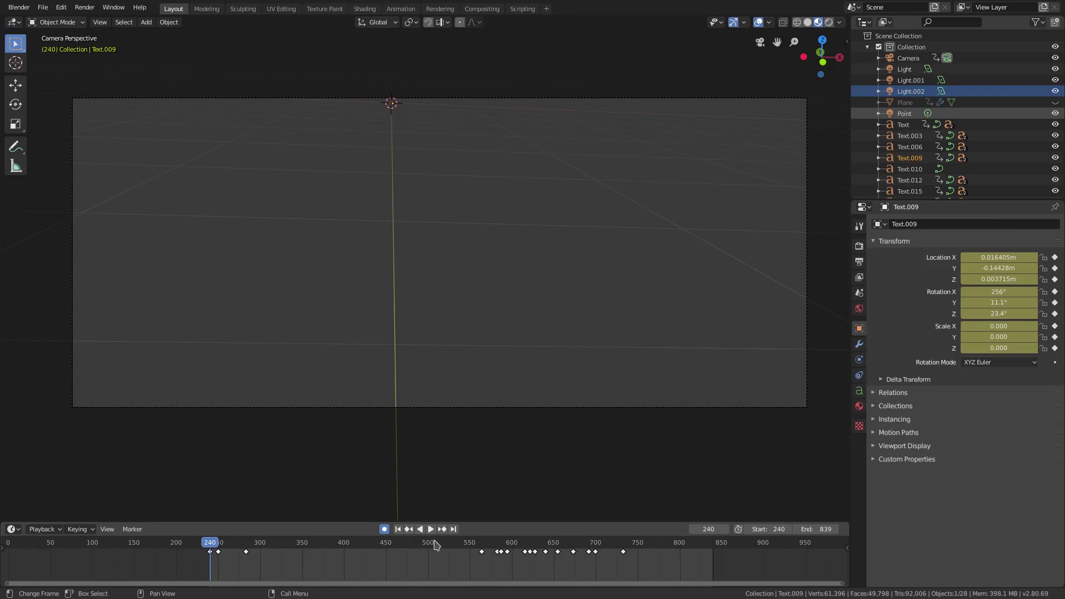
pyautogui.click(432, 531)
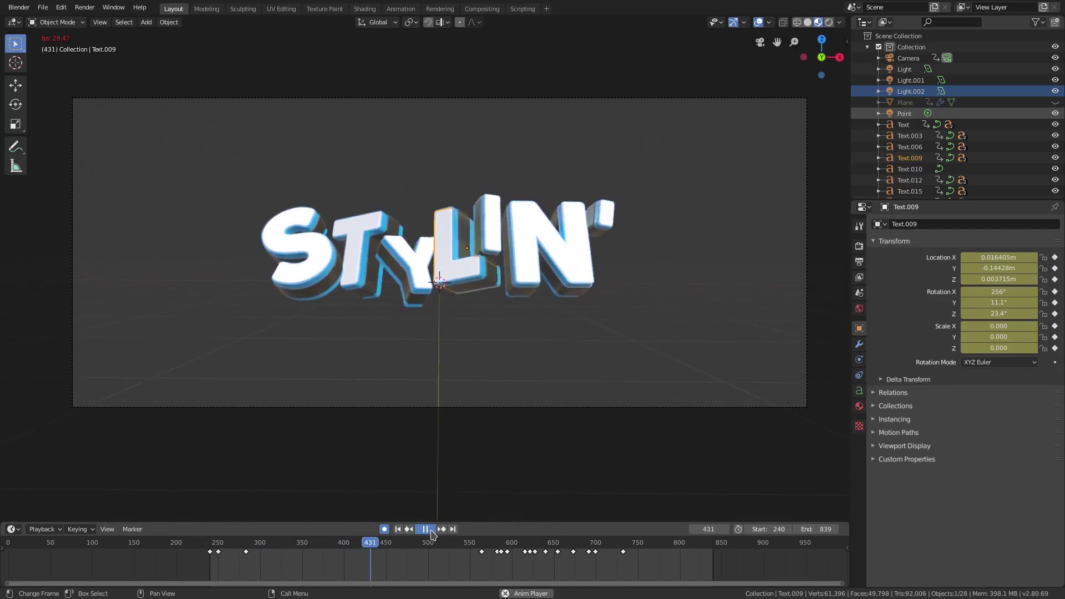
pyautogui.click(425, 529)
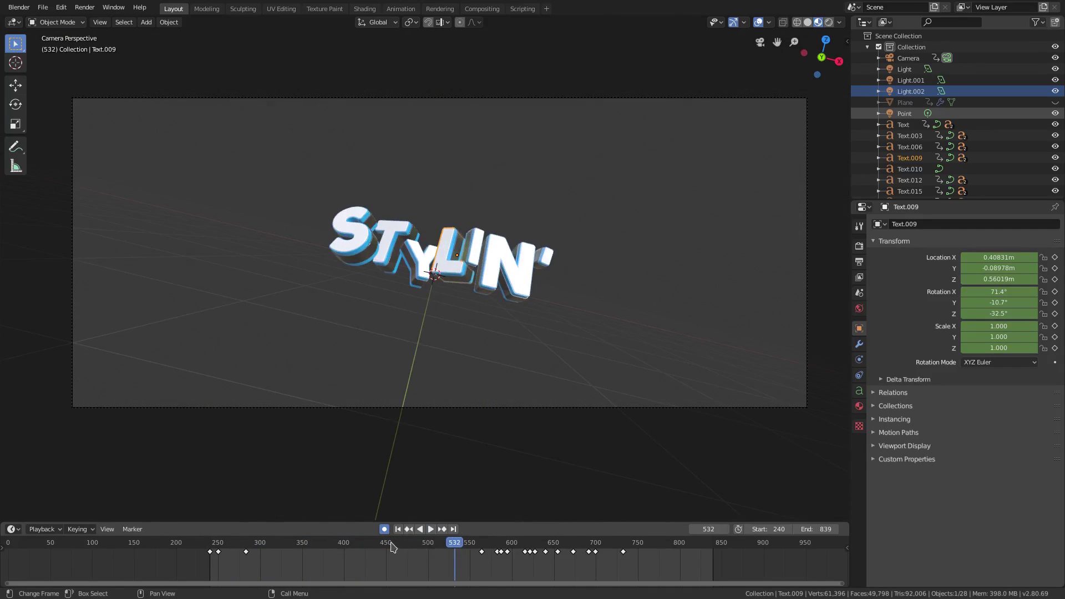
# Scrub back to frame 418, replay, then settle on frame 437 and zoom and orbit around the text
pyautogui.click(392, 546)
pyautogui.moveTo(392, 546); pyautogui.dragTo(361, 548)
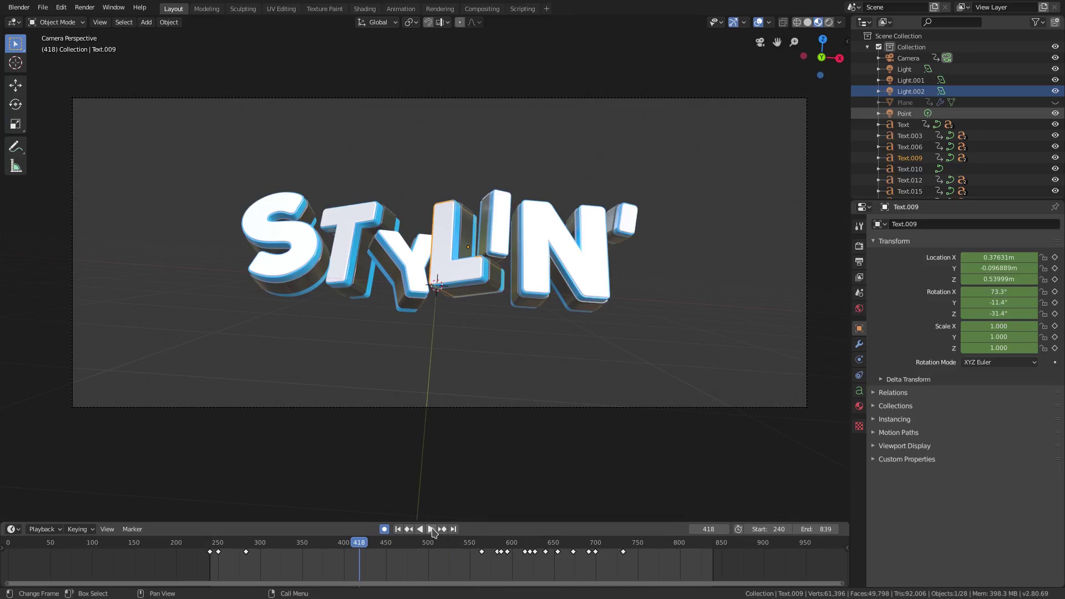
pyautogui.click(432, 530)
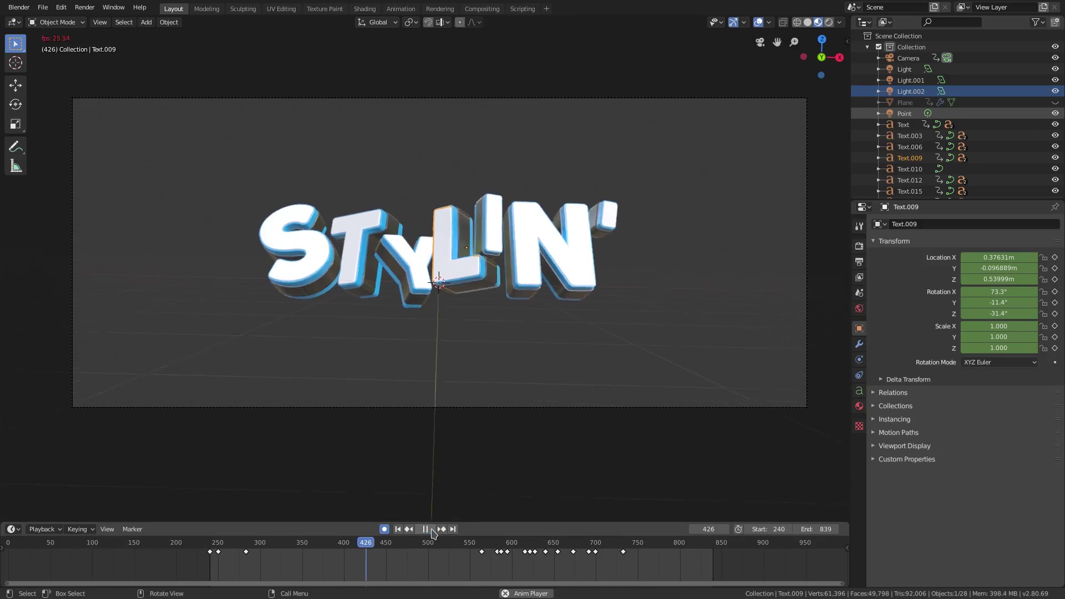
pyautogui.moveTo(391, 547); pyautogui.dragTo(377, 549)
pyautogui.scroll(2, 534, 292)
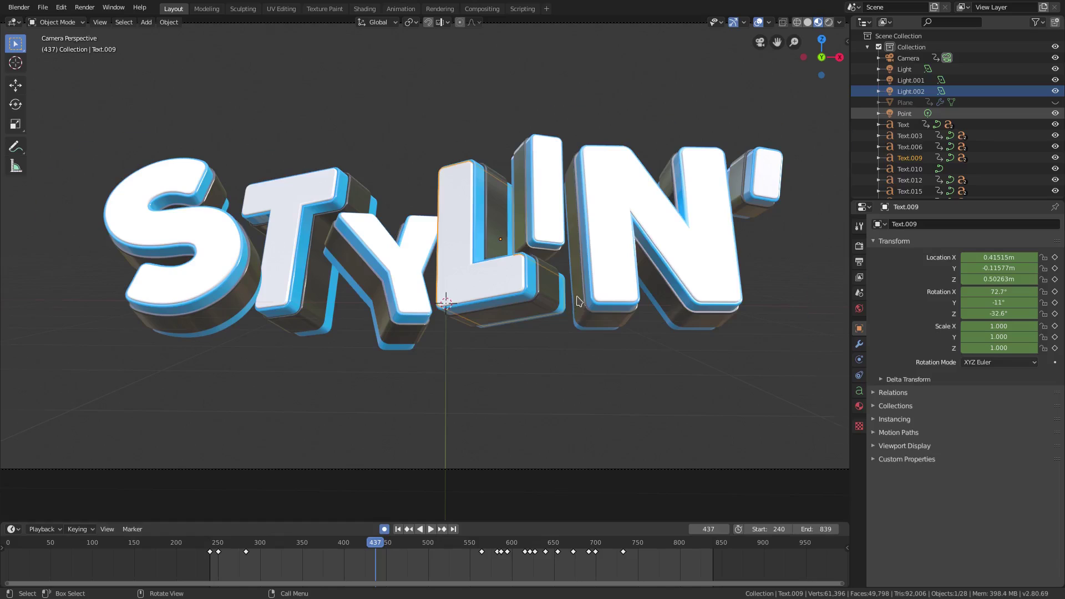
pyautogui.scroll(2, 578, 301)
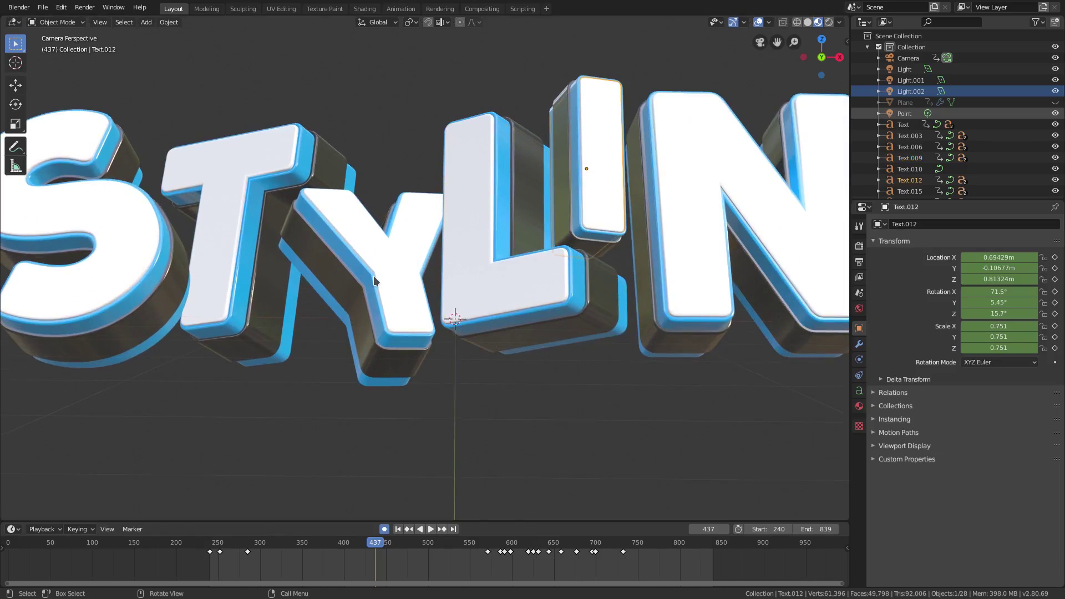
pyautogui.moveTo(374, 275); pyautogui.dragTo(397, 298, button='middle')
pyautogui.scroll(5, 442, 290)
# In camera view, insert a Location keyframe on the letter I at frame 435
pyautogui.press('KP_0')
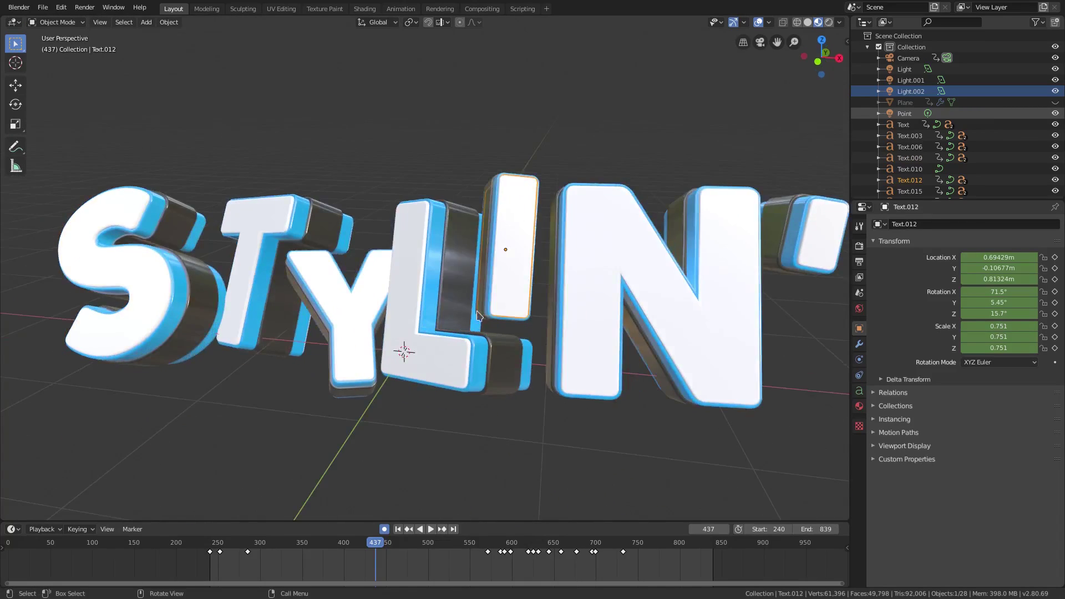
pyautogui.press('Left')
pyautogui.scroll(6, 413, 554)
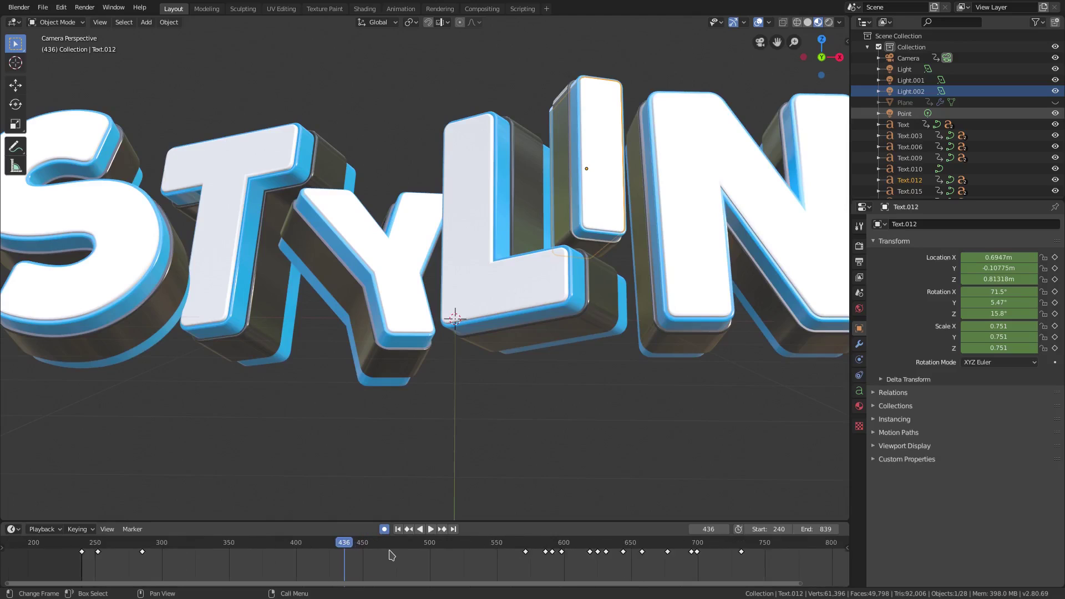
pyautogui.scroll(-3, 516, 299)
pyautogui.scroll(3, 531, 210)
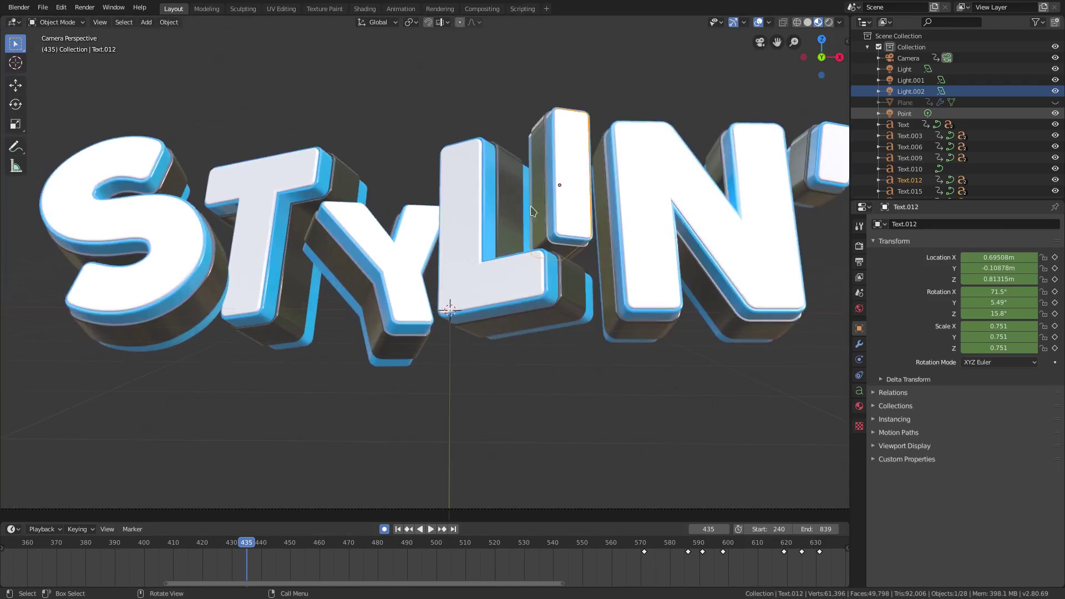
pyautogui.press('i')
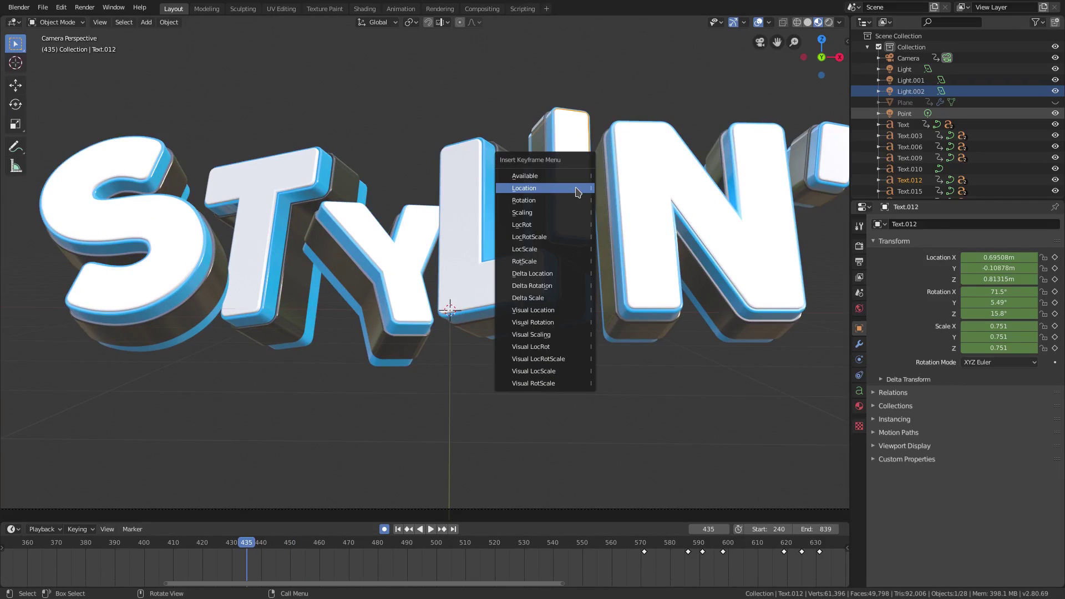
pyautogui.click(575, 188)
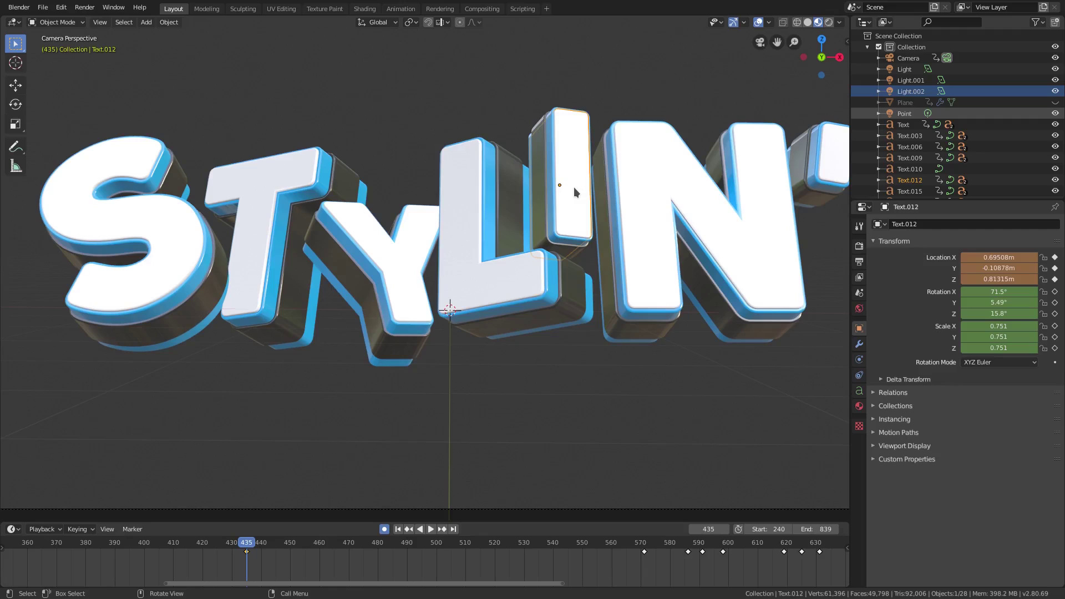
# Step forward to frames 441 and 446, then back to frame 441
pyautogui.press('Right')
pyautogui.press('Right')
pyautogui.press('Right')
pyautogui.press('Right')
pyautogui.press('Right')
pyautogui.press('Right')
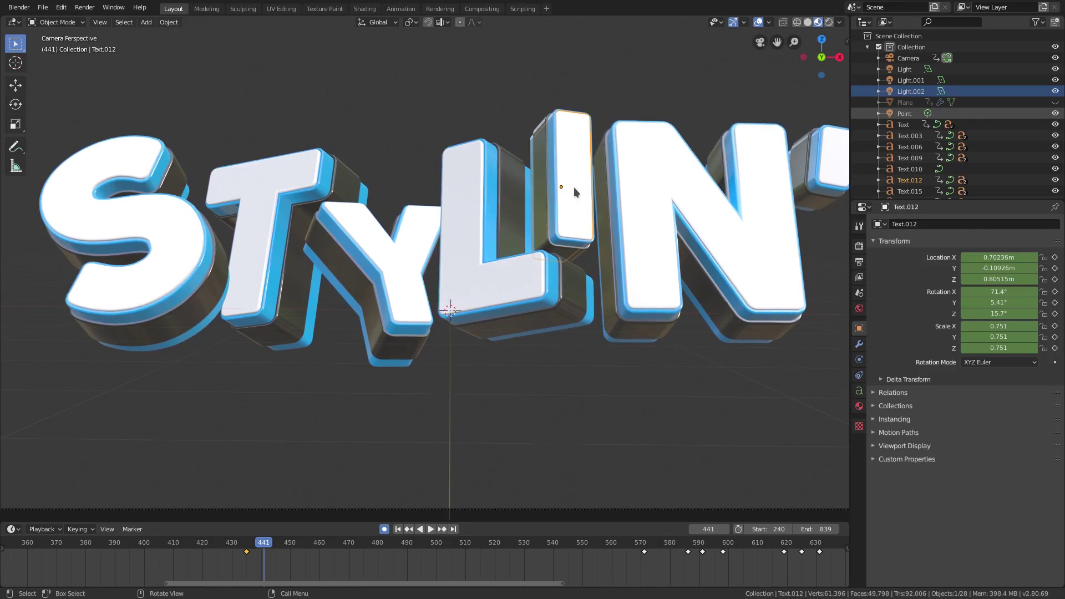
pyautogui.press('Right')
pyautogui.press('Right')
pyautogui.press('Right')
pyautogui.press('Right')
pyautogui.press('Right')
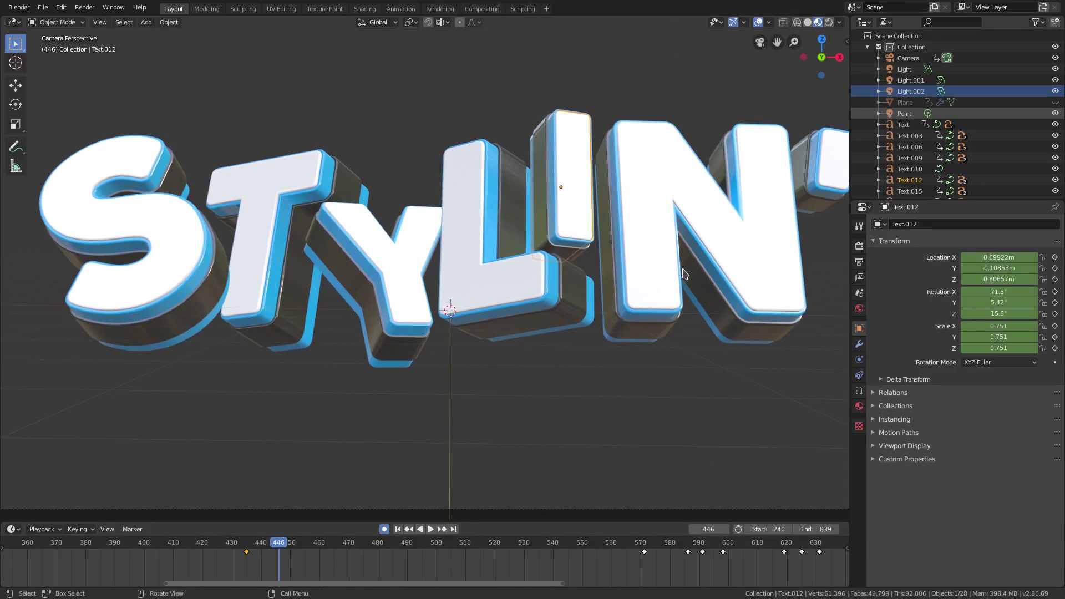
pyautogui.press('Left')
pyautogui.press('Left')
pyautogui.press('Left')
pyautogui.press('Left')
pyautogui.press('Left')
pyautogui.scroll(-3, 614, 263)
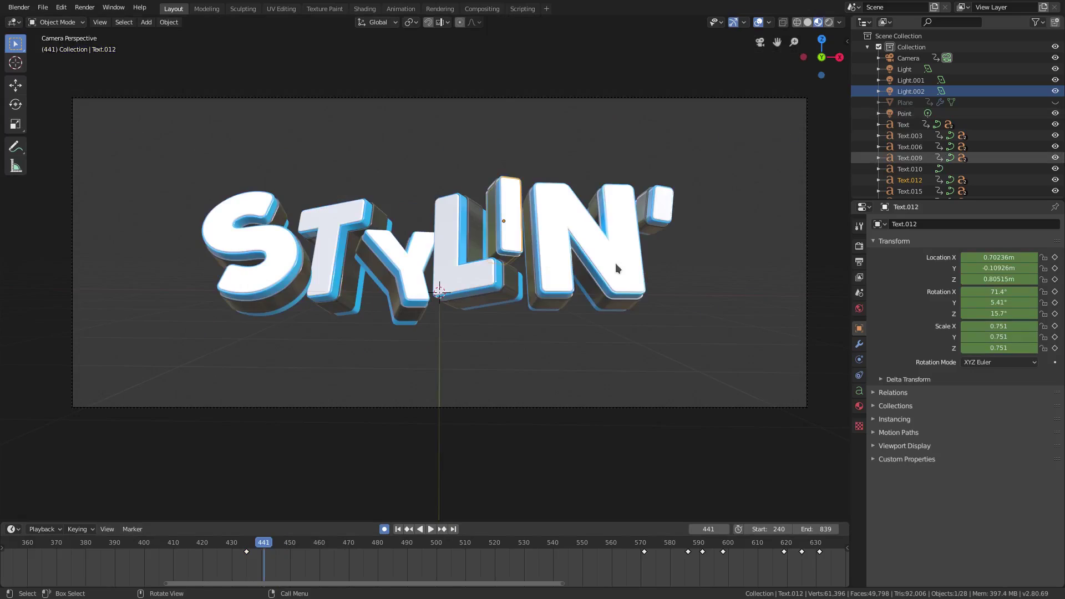
# Raise the I letter along Z at frame 454 to key a hop, then scrub to preview it
pyautogui.press('g')
pyautogui.press('z')
pyautogui.click(302, 542)
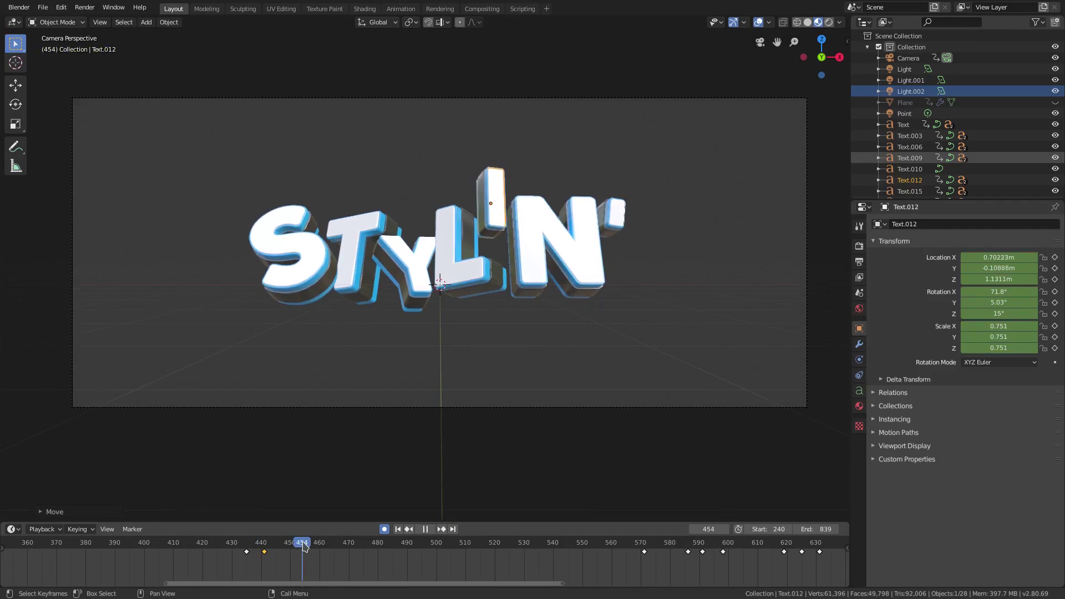
pyautogui.press('g')
pyautogui.press('z')
pyautogui.click(555, 327)
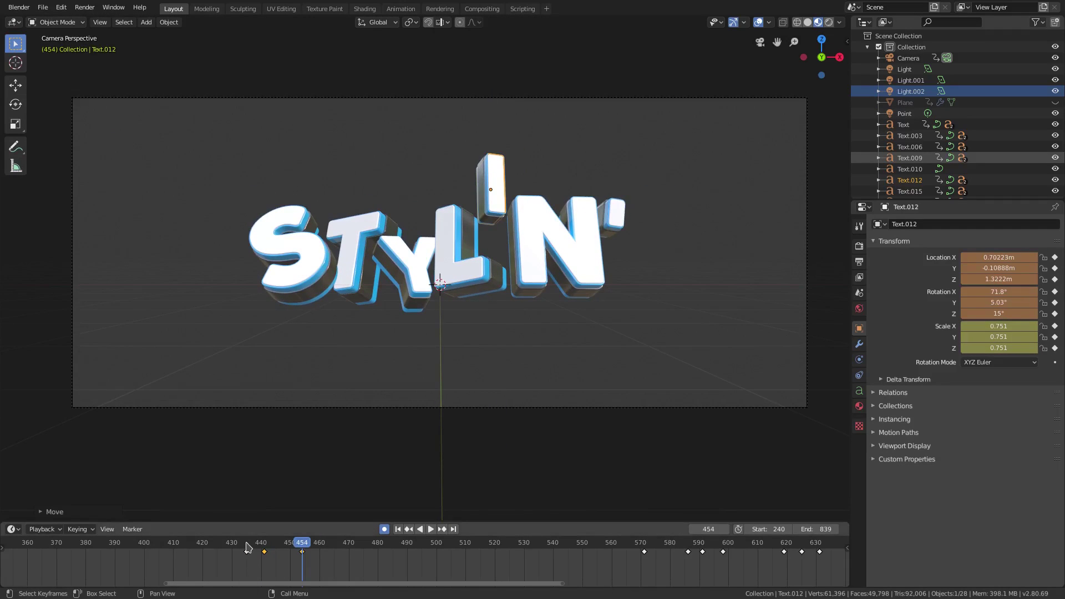
pyautogui.moveTo(244, 543); pyautogui.dragTo(301, 544)
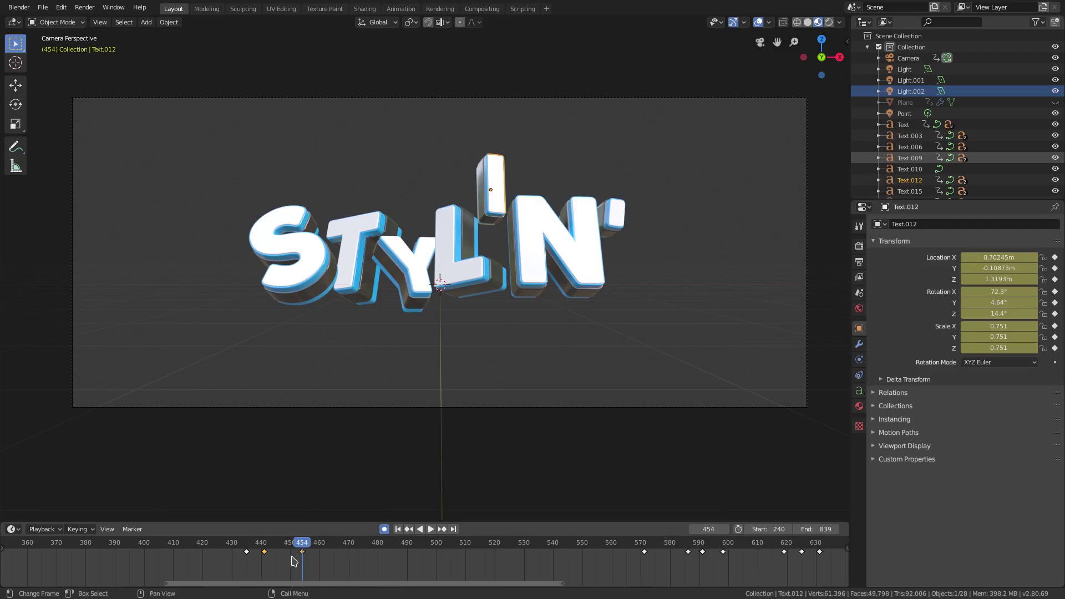
# Rearrange the I's keys: shift the 454 key and duplicate the frame-435 key to 454
pyautogui.scroll(6, 291, 562)
pyautogui.moveTo(228, 552); pyautogui.dragTo(231, 559)
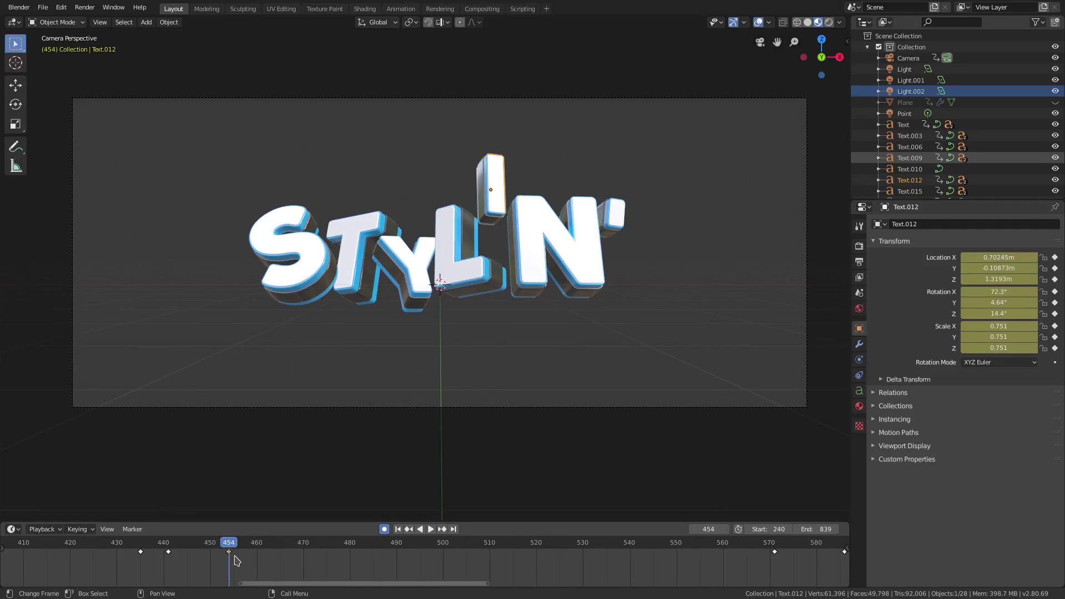
pyautogui.press('g')
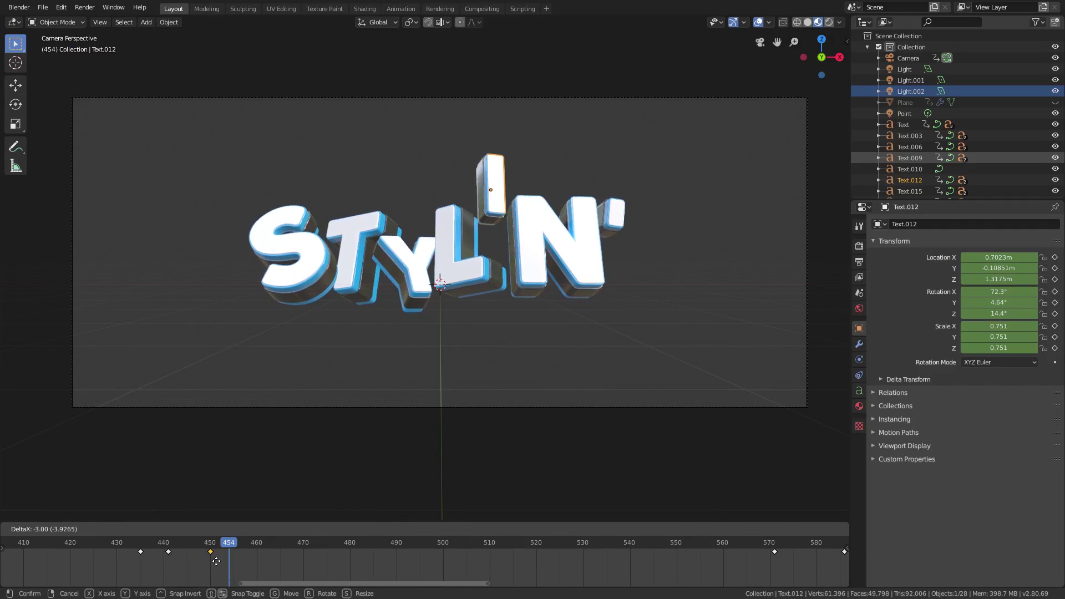
pyautogui.click(217, 561)
pyautogui.press('g')
pyautogui.rightClick(228, 552)
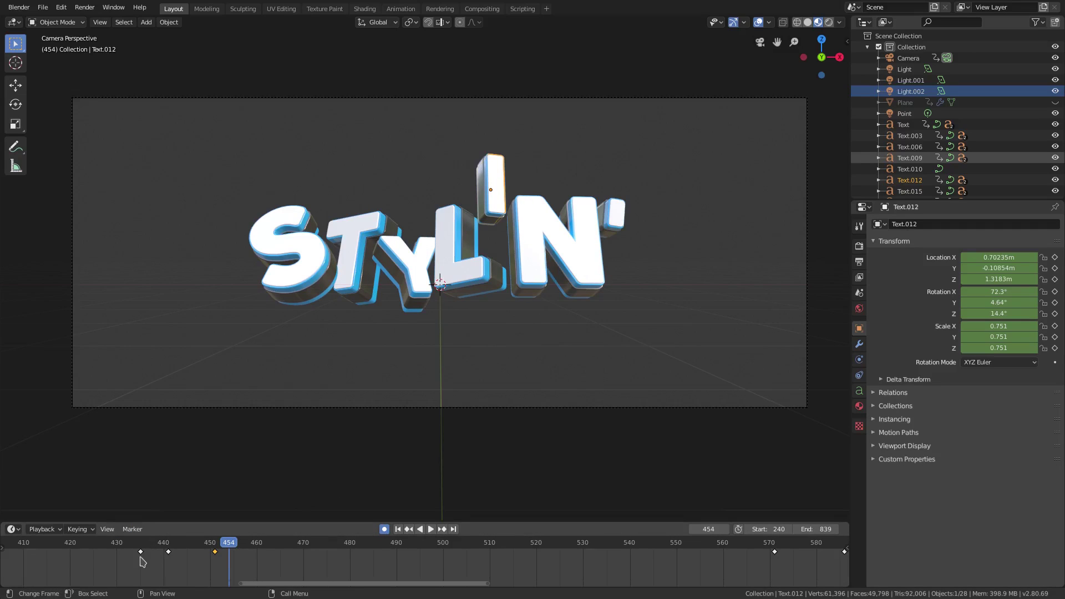
pyautogui.hotkey('shift', 'd')
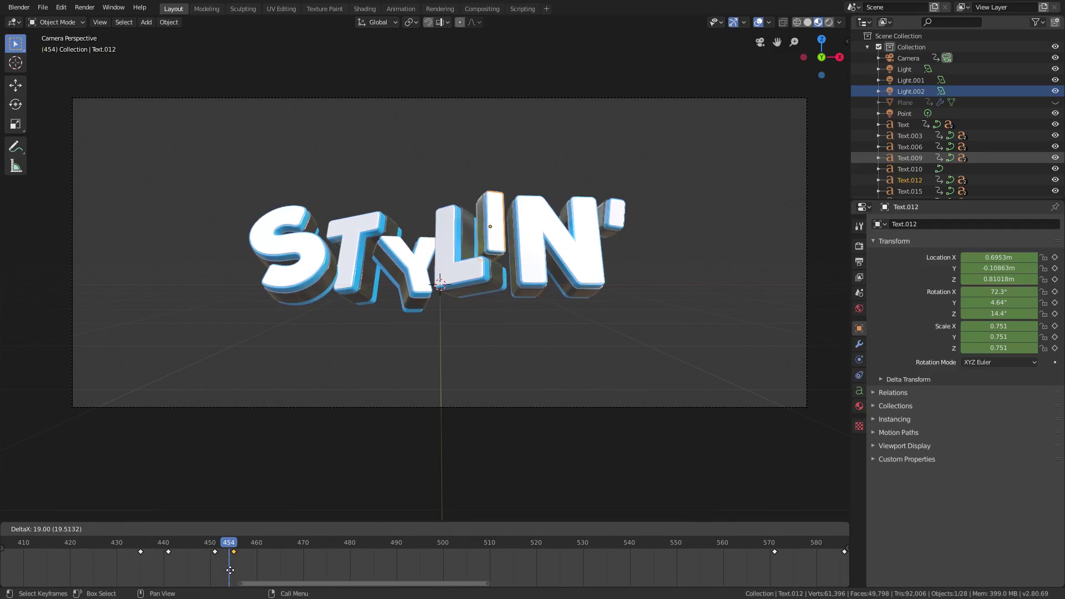
pyautogui.click(229, 570)
# Replay the hop and move the selected keyframe to frame 449
pyautogui.moveTo(84, 545); pyautogui.dragTo(29, 545)
pyautogui.click(431, 529)
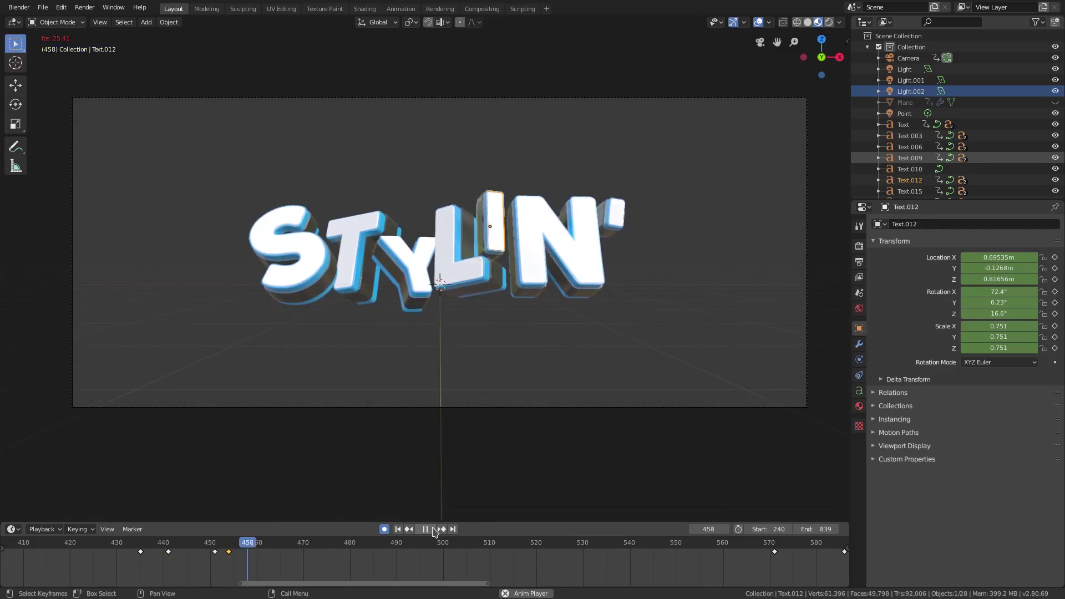
pyautogui.moveTo(148, 547); pyautogui.dragTo(195, 543)
pyautogui.click(431, 529)
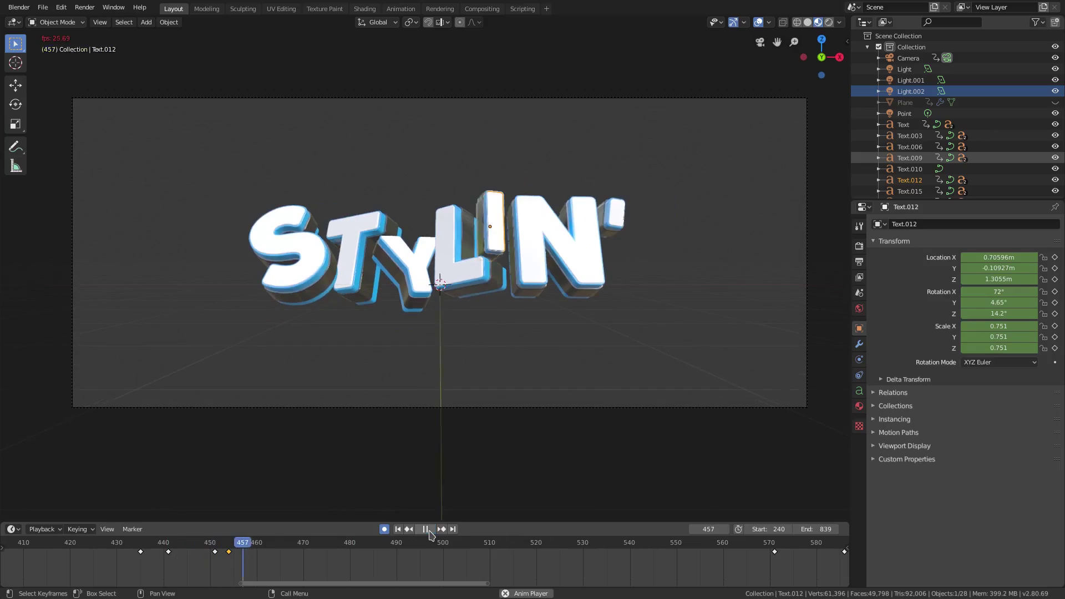
pyautogui.moveTo(332, 546); pyautogui.dragTo(276, 549)
pyautogui.click(187, 544)
pyautogui.click(431, 529)
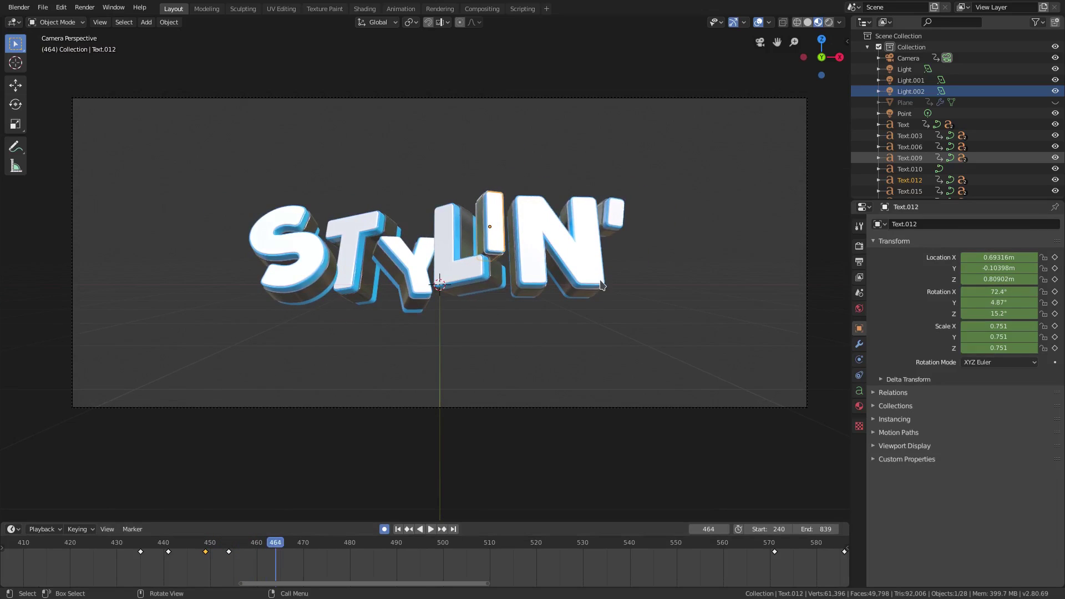
# Lower the I letter along Z, keying it at frame 464
pyautogui.scroll(4, 596, 278)
pyautogui.press('g')
pyautogui.press('z')
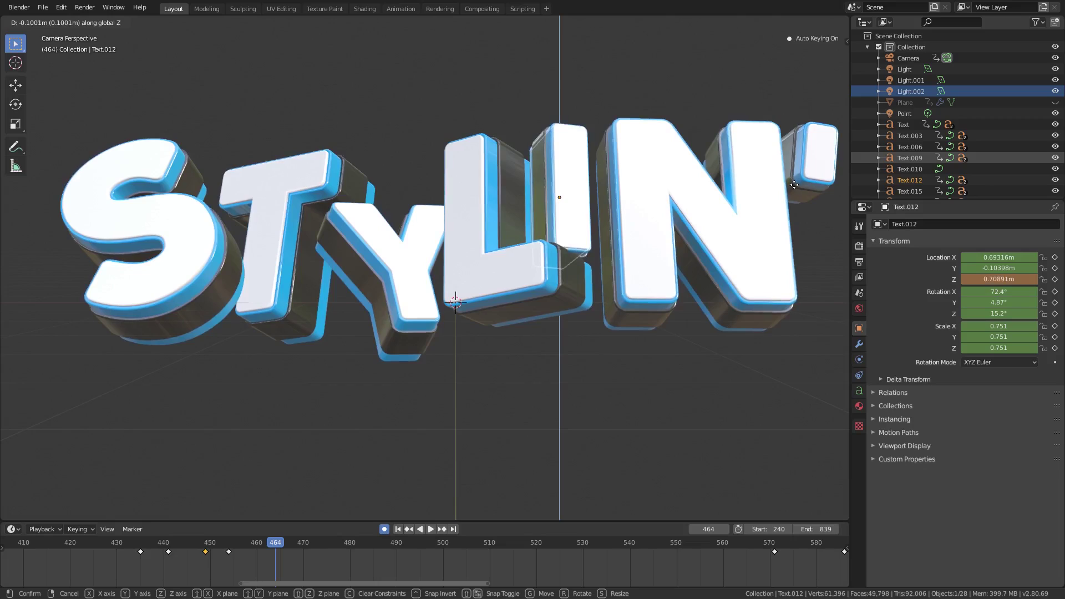
pyautogui.click(795, 182)
# Shift a keyframe to frame 477 and replay the animation from frame 416
pyautogui.click(341, 556)
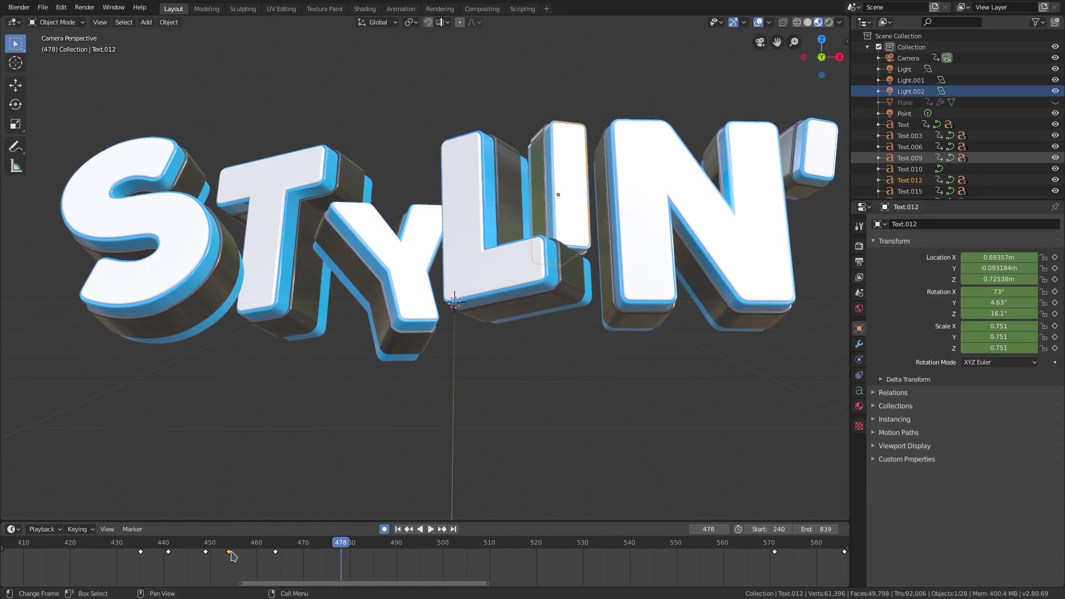
pyautogui.moveTo(232, 555); pyautogui.dragTo(308, 556)
pyautogui.click(340, 558)
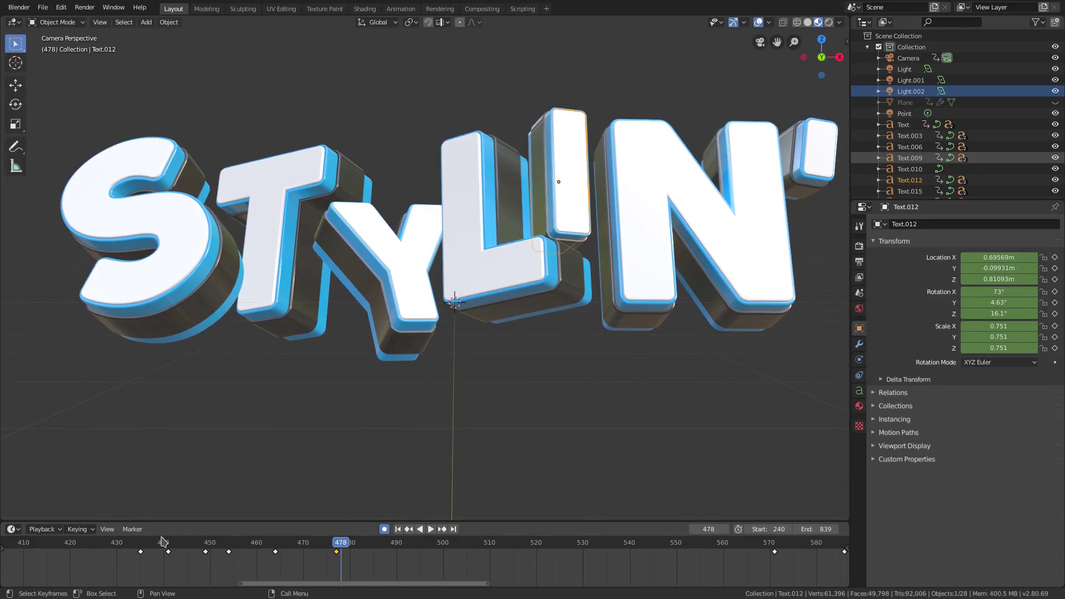
pyautogui.click(54, 546)
pyautogui.click(433, 535)
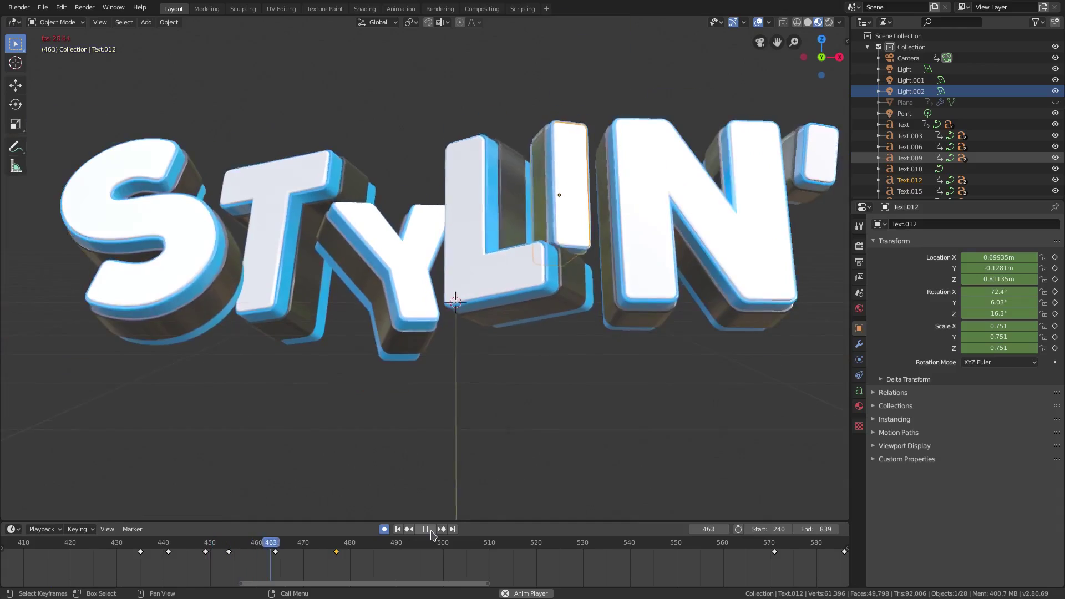
pyautogui.press('Escape')
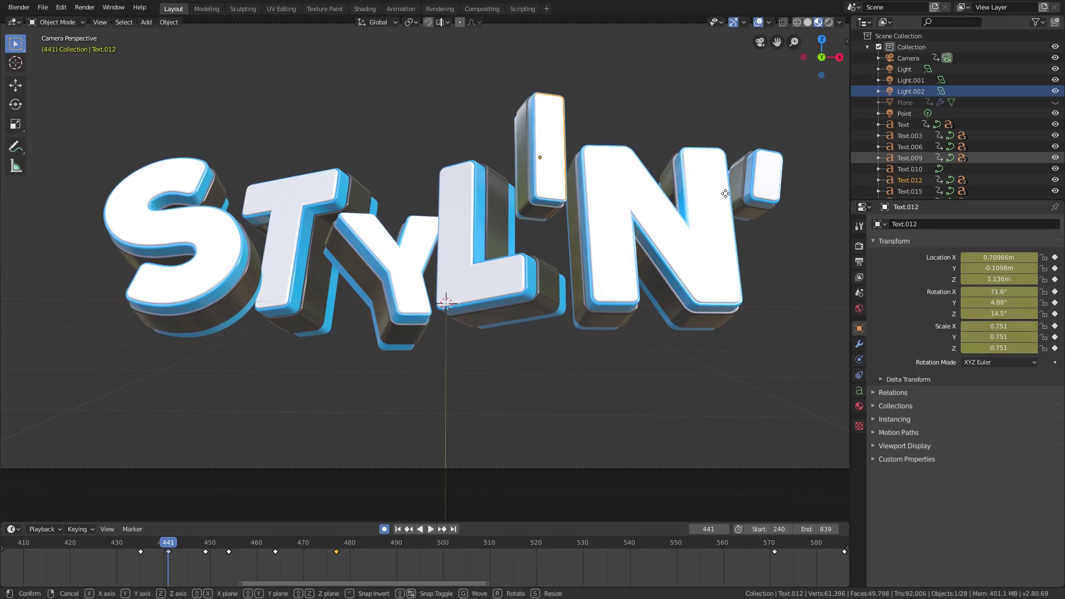
# Lower the I letter along Z at frames 441 and 449
pyautogui.press('g')
pyautogui.press('z')
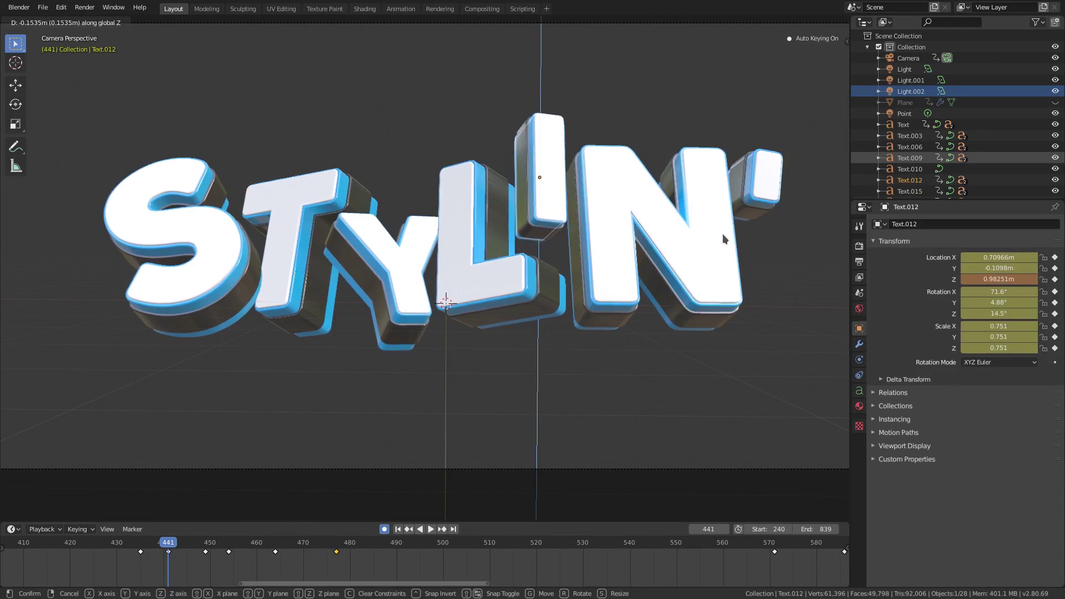
pyautogui.click(724, 240)
pyautogui.press('space')
pyautogui.press('g')
pyautogui.press('z')
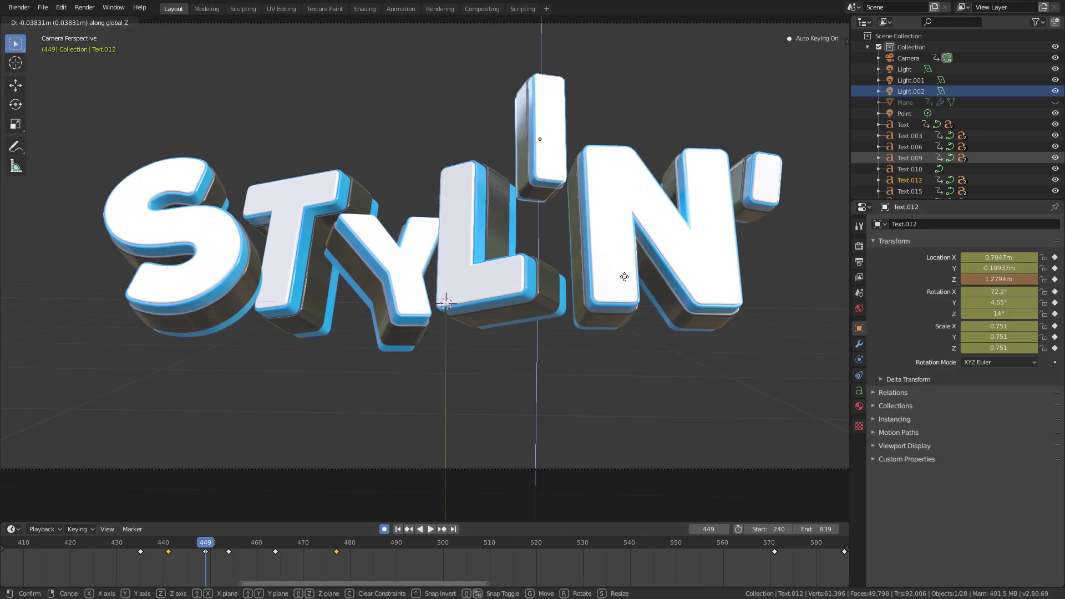
pyautogui.click(625, 311)
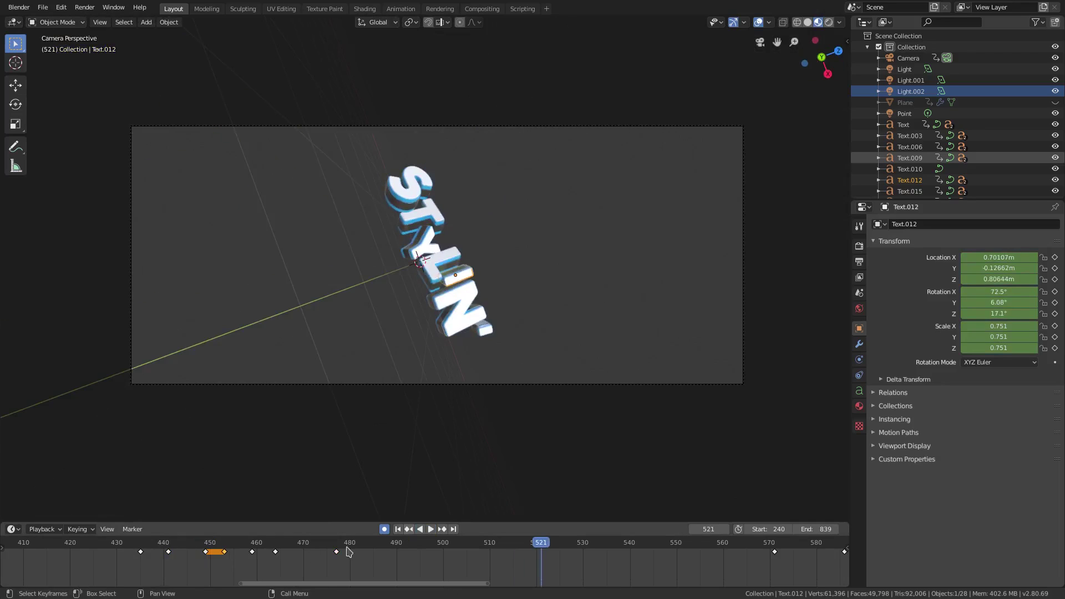
# Move the I's keyframe to frame 439 and replay from frame 421
pyautogui.click(123, 547)
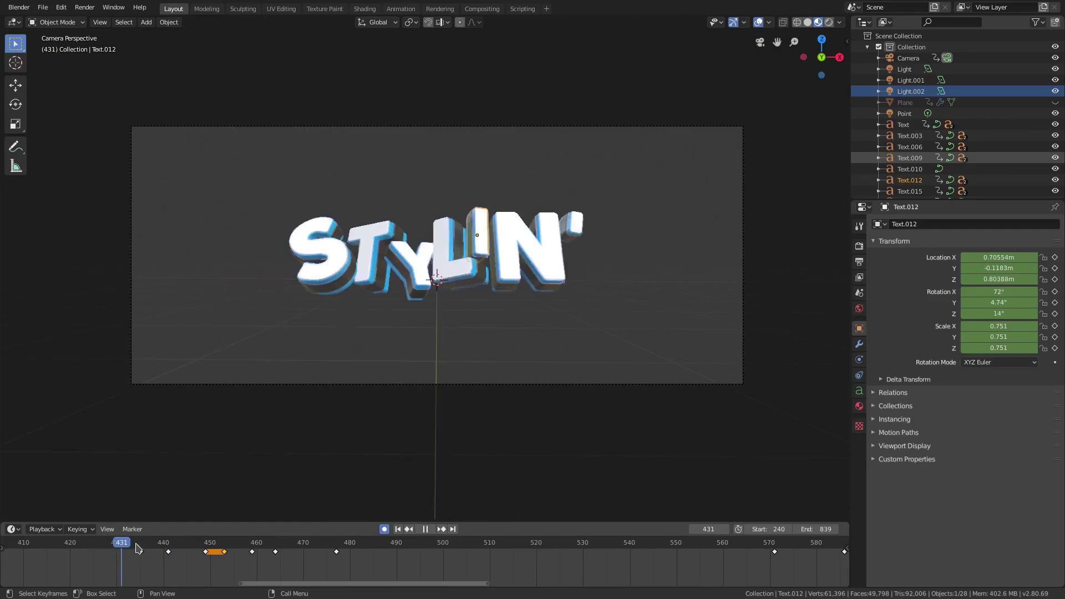
pyautogui.press('space')
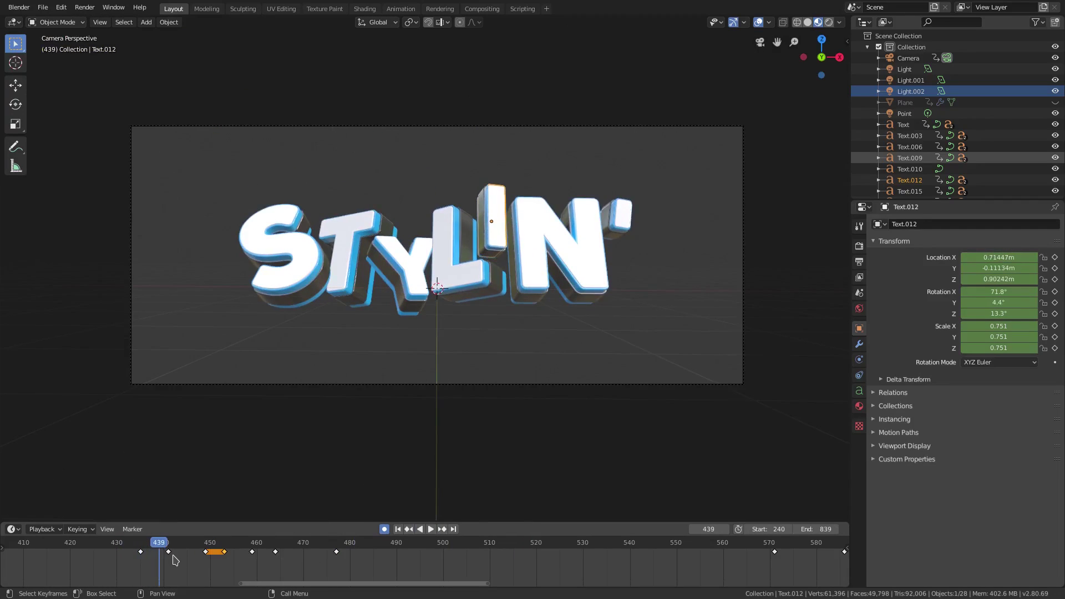
pyautogui.click(160, 557)
pyautogui.click(420, 530)
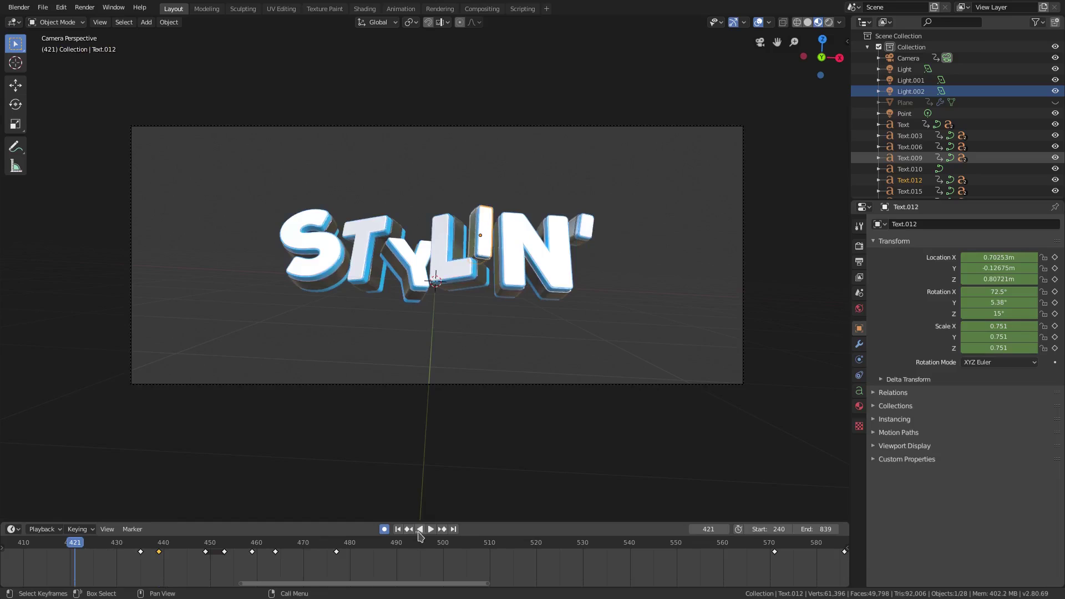
pyautogui.click(431, 531)
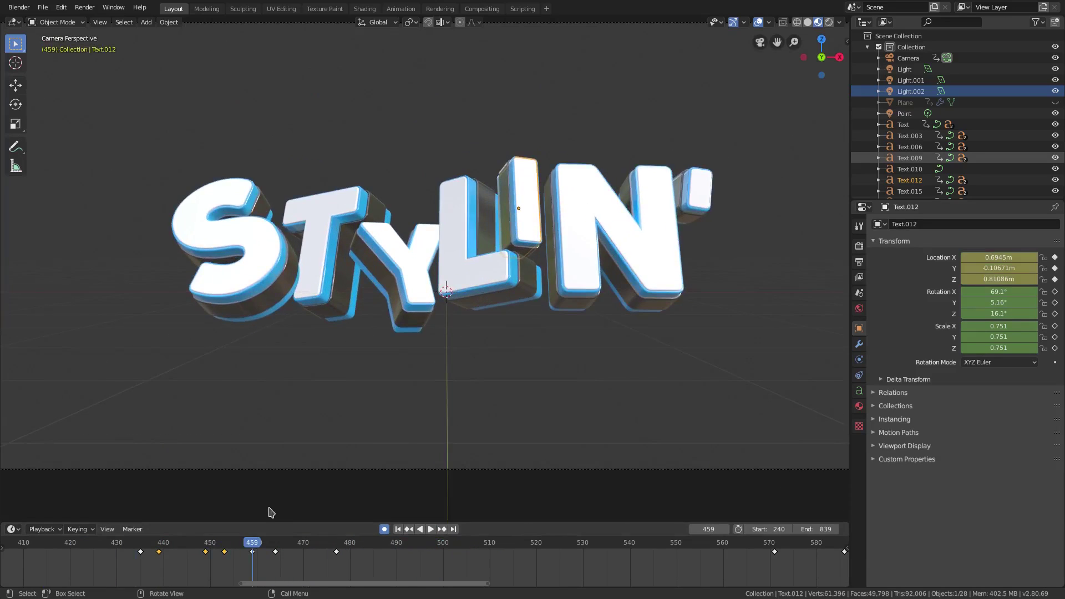
# At frame 464, key a tilted trackball rotation of the I and play it back
pyautogui.press('Up')
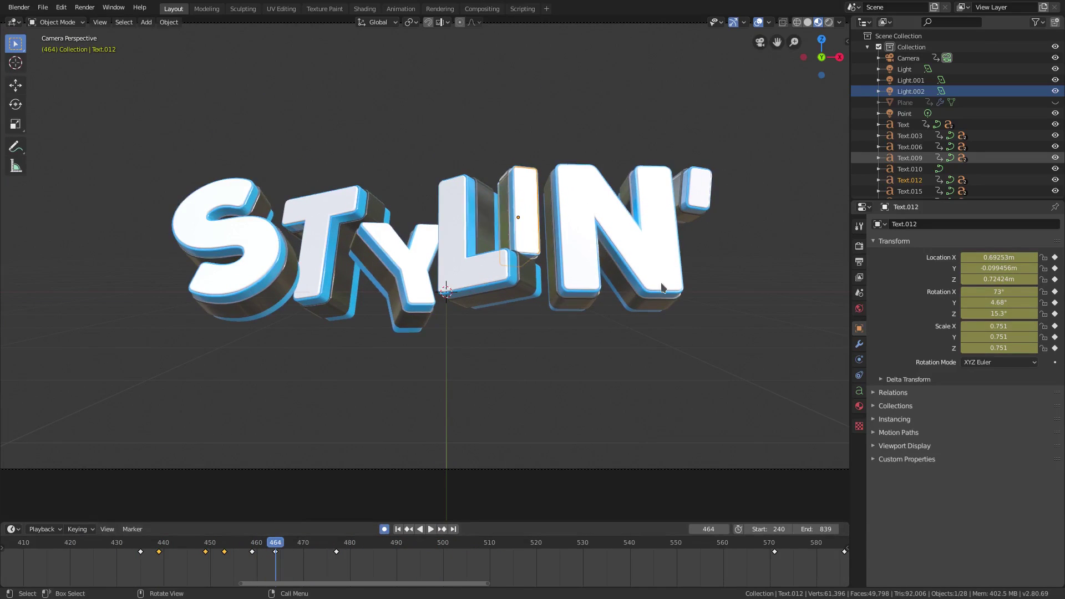
pyautogui.press('r')
pyautogui.press('r')
pyautogui.click(658, 285)
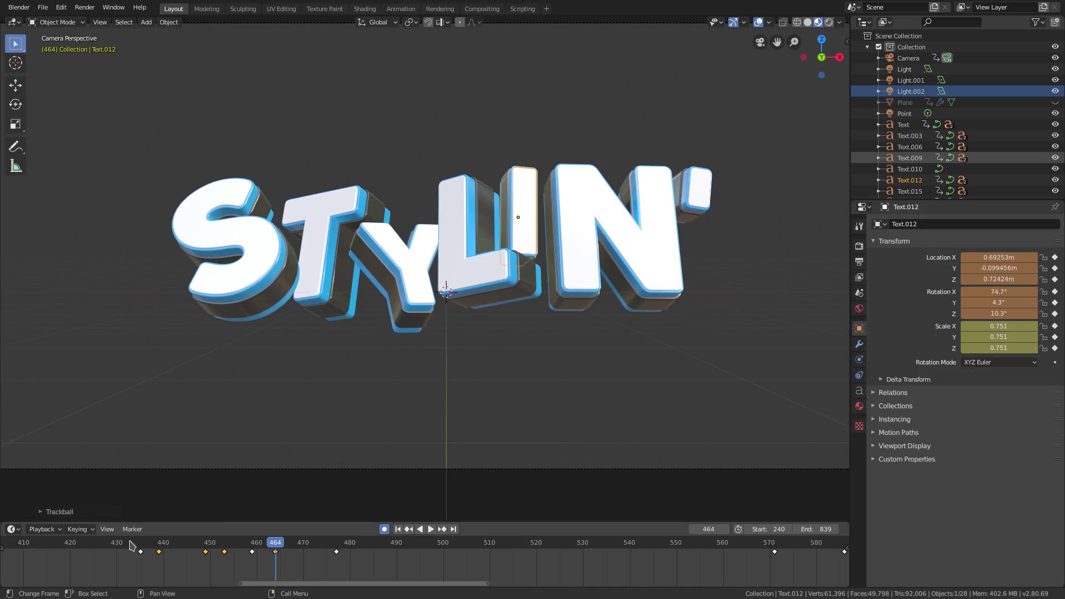
pyautogui.click(431, 530)
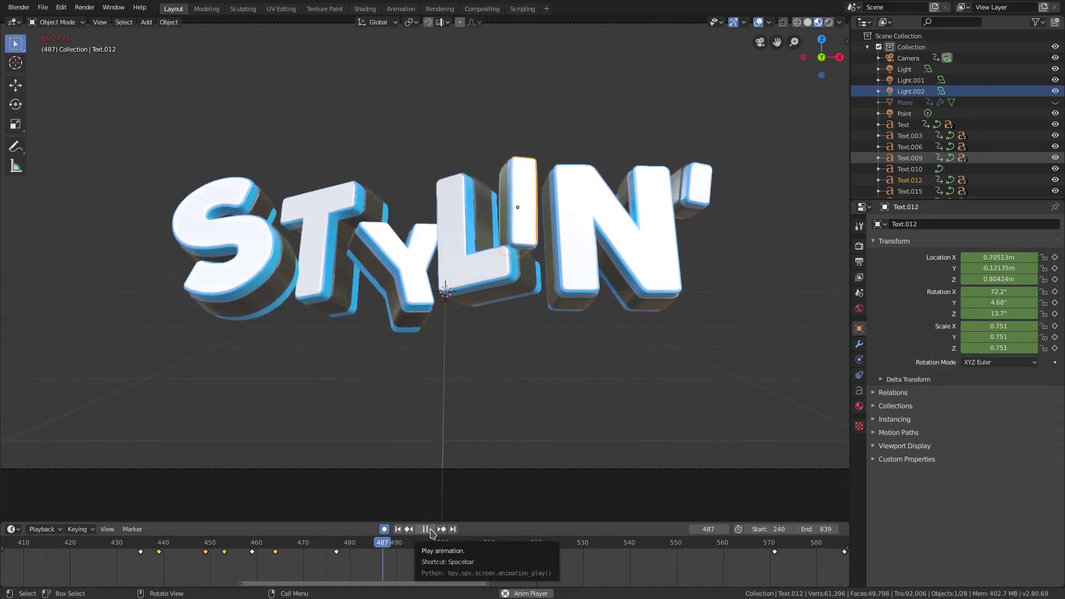
pyautogui.press('KP_0')
pyautogui.press('space')
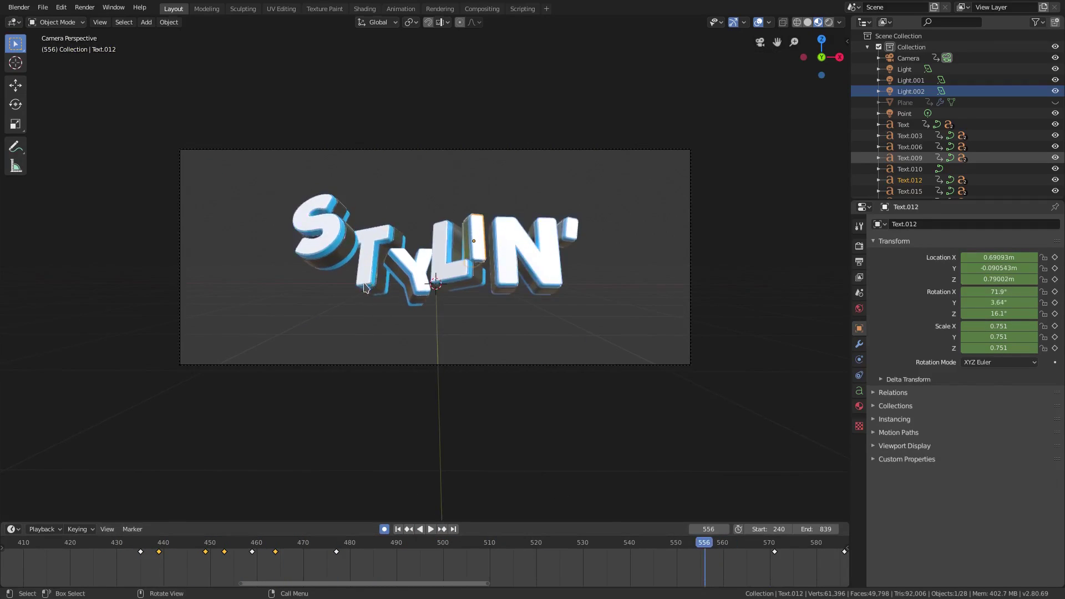
# Orbit, zoom and scrub frames 546–593 to inspect the letters through the camera
pyautogui.moveTo(366, 288); pyautogui.dragTo(260, 284, button='middle')
pyautogui.scroll(2, 260, 284)
pyautogui.moveTo(719, 553); pyautogui.dragTo(646, 549)
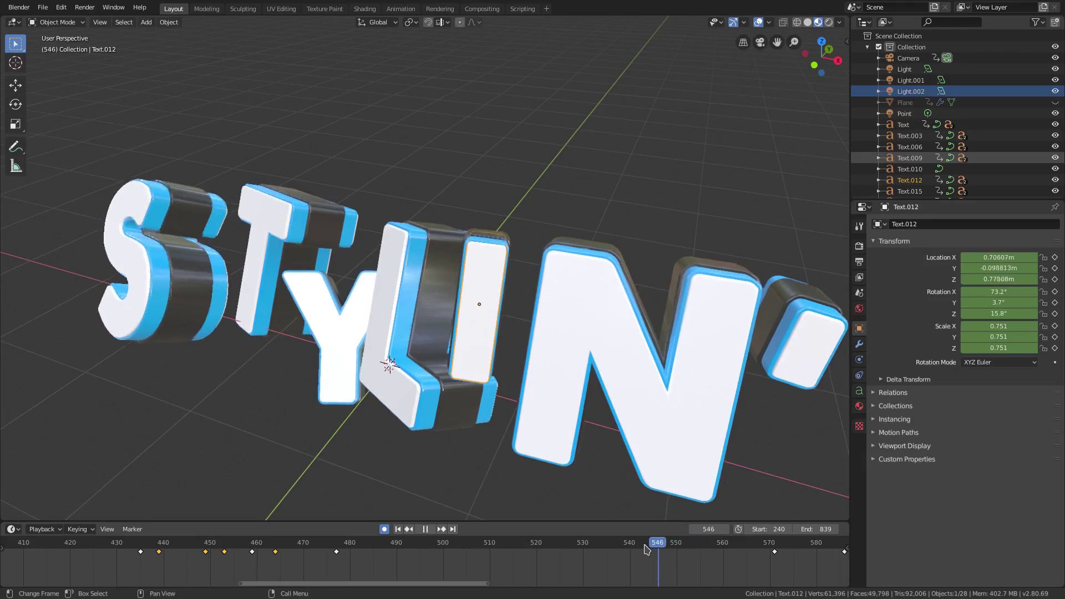
pyautogui.press('space')
pyautogui.keyDown('shift'); pyautogui.moveTo(283, 339); pyautogui.dragTo(445, 356, button='middle'); pyautogui.keyUp('shift')
pyautogui.scroll(2, 513, 375)
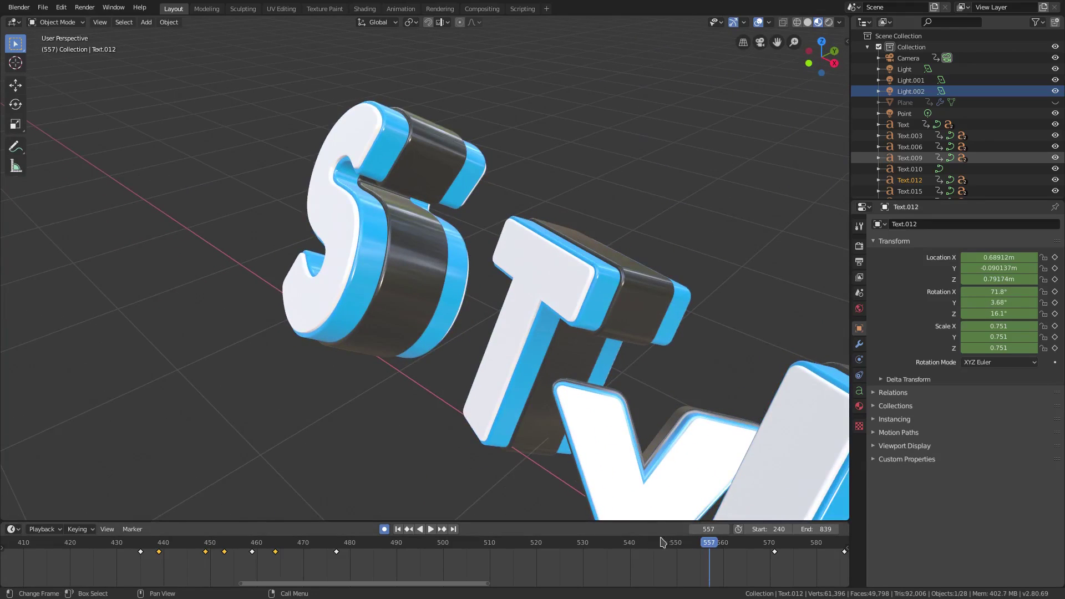
pyautogui.moveTo(683, 546); pyautogui.dragTo(29, 574)
pyautogui.press('KP_0')
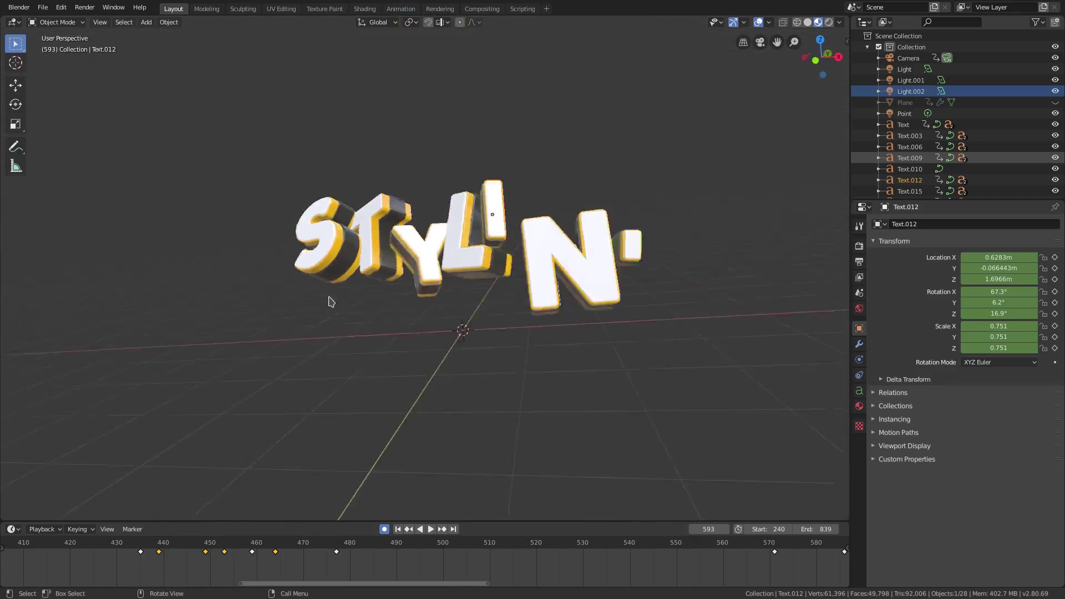
pyautogui.press('KP_0')
pyautogui.press('Left')
pyautogui.press('Left')
pyautogui.press('Left')
pyautogui.scroll(4, 488, 286)
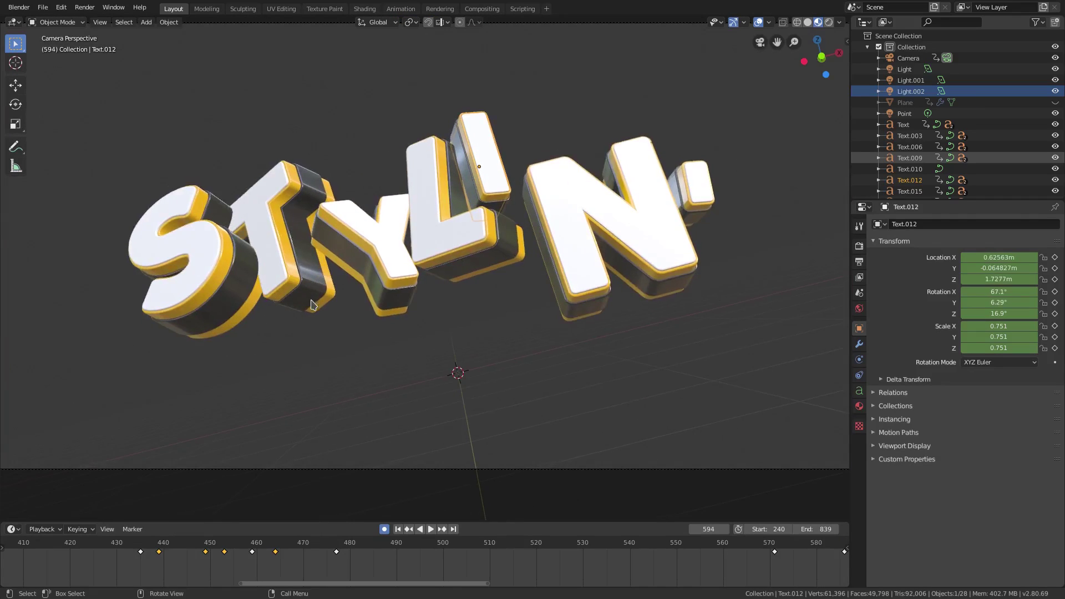
pyautogui.press('Right')
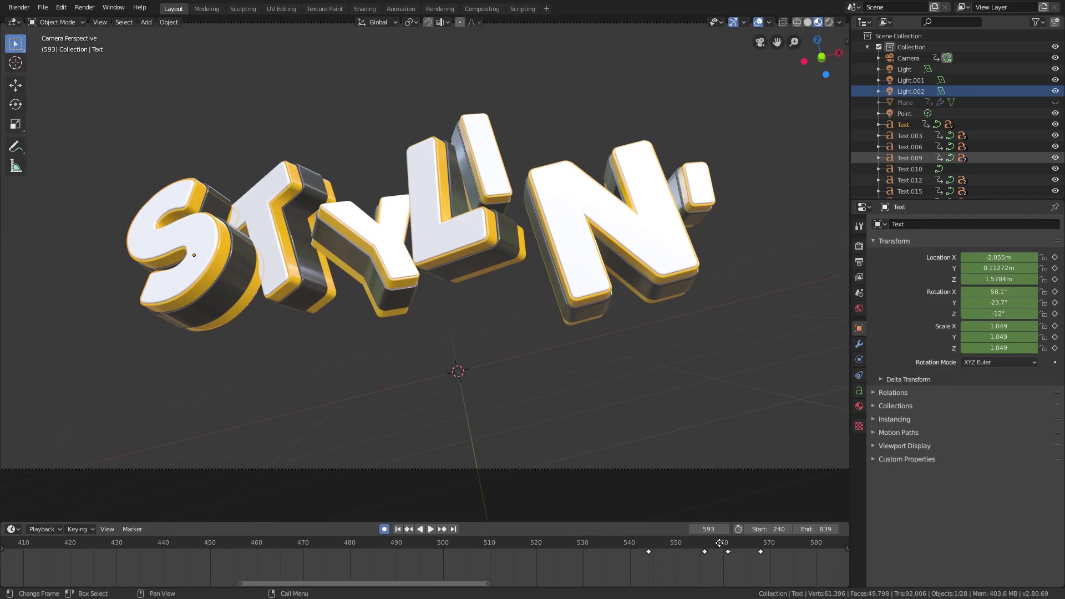
# Move the S letter at frame 595 to auto-key a new position, then preview from frame 569
pyautogui.moveTo(720, 544); pyautogui.dragTo(194, 546, button='middle')
pyautogui.moveTo(357, 546); pyautogui.dragTo(360, 544)
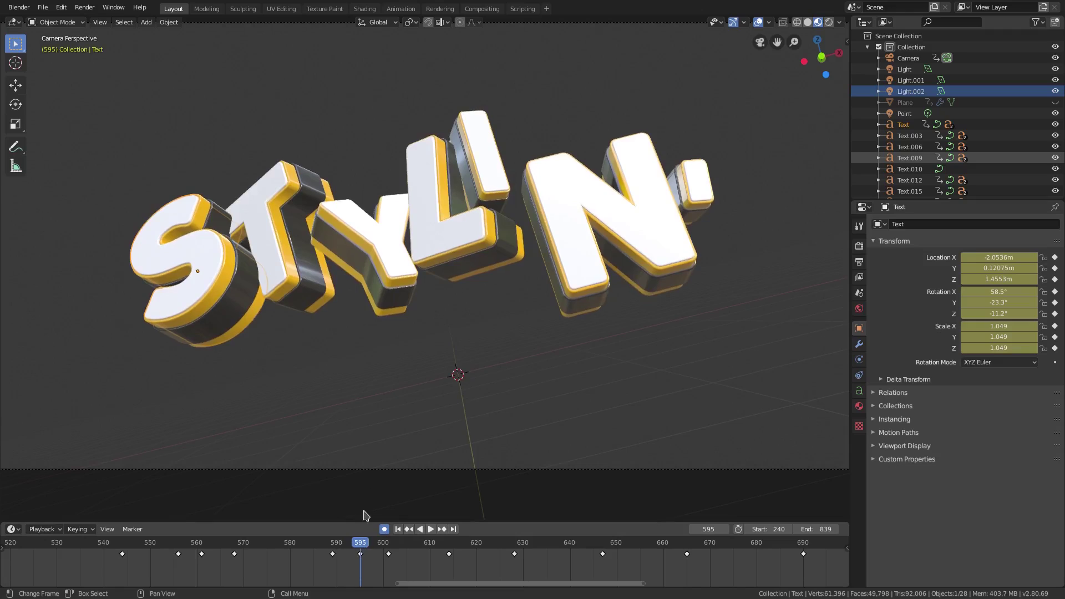
pyautogui.press('g')
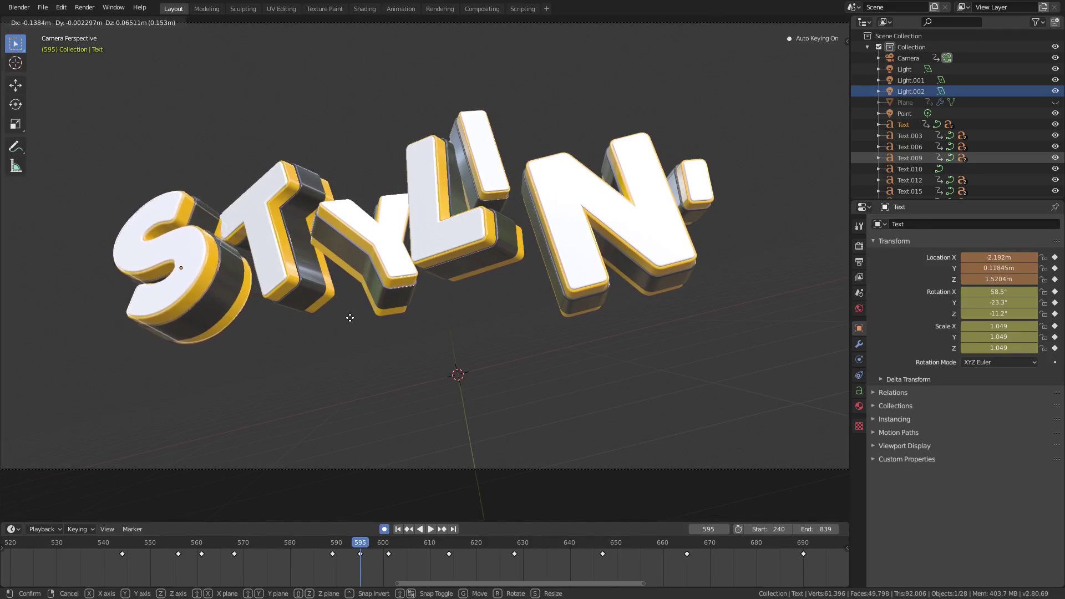
pyautogui.click(344, 334)
pyautogui.press('Left')
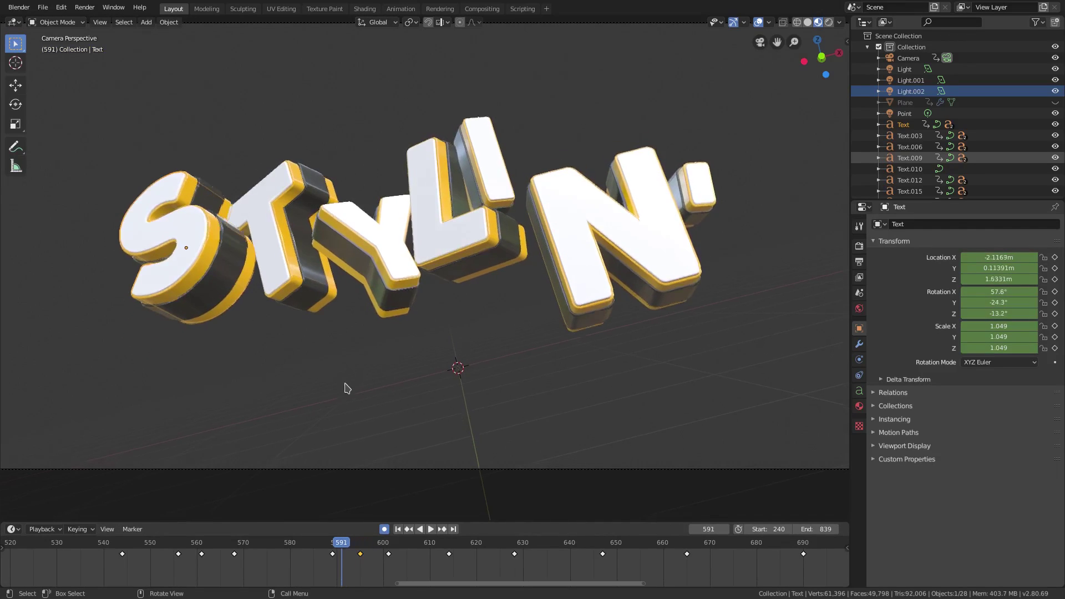
pyautogui.press('Left')
pyautogui.press('Left')
pyautogui.press('Left')
pyautogui.moveTo(301, 543); pyautogui.dragTo(239, 542)
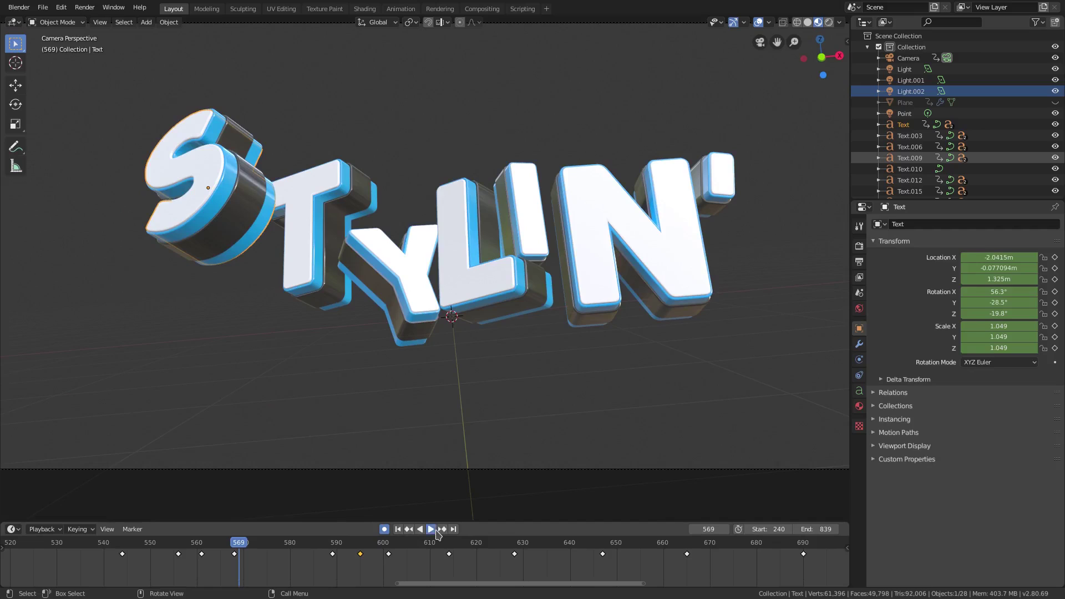
pyautogui.click(436, 530)
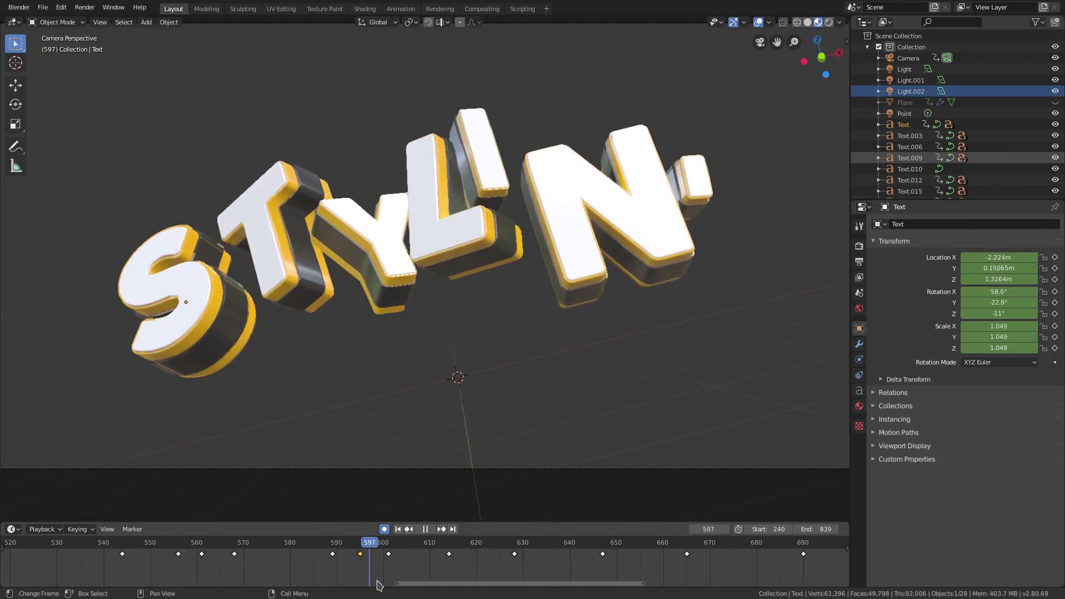
pyautogui.press('space')
# Delete the S keyframe at frame 601 and play the result
pyautogui.click(388, 556)
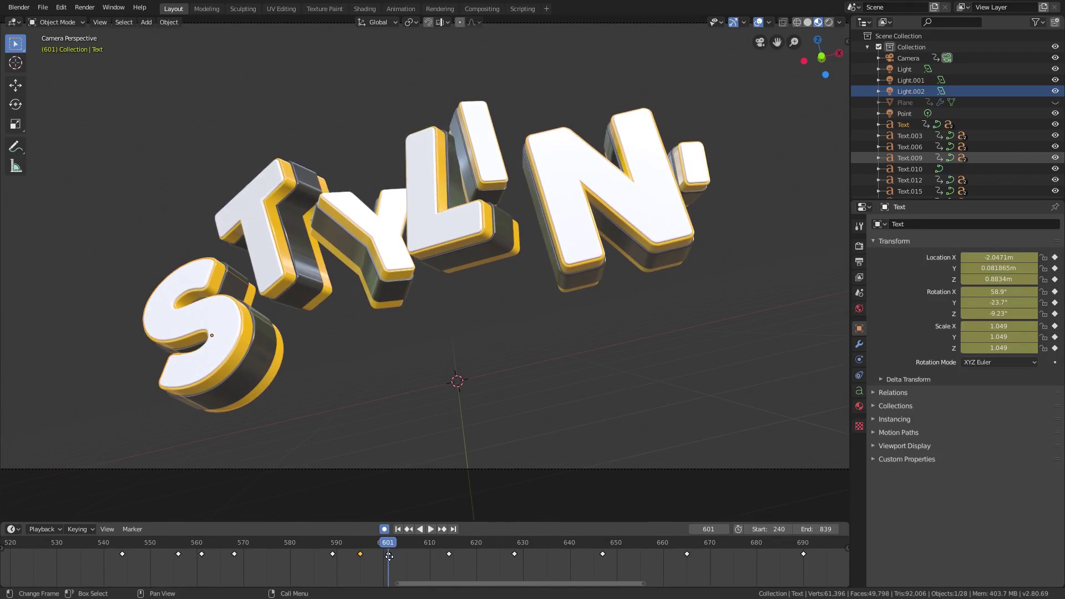
pyautogui.press('x')
pyautogui.click(388, 560)
pyautogui.click(281, 543)
pyautogui.press('space')
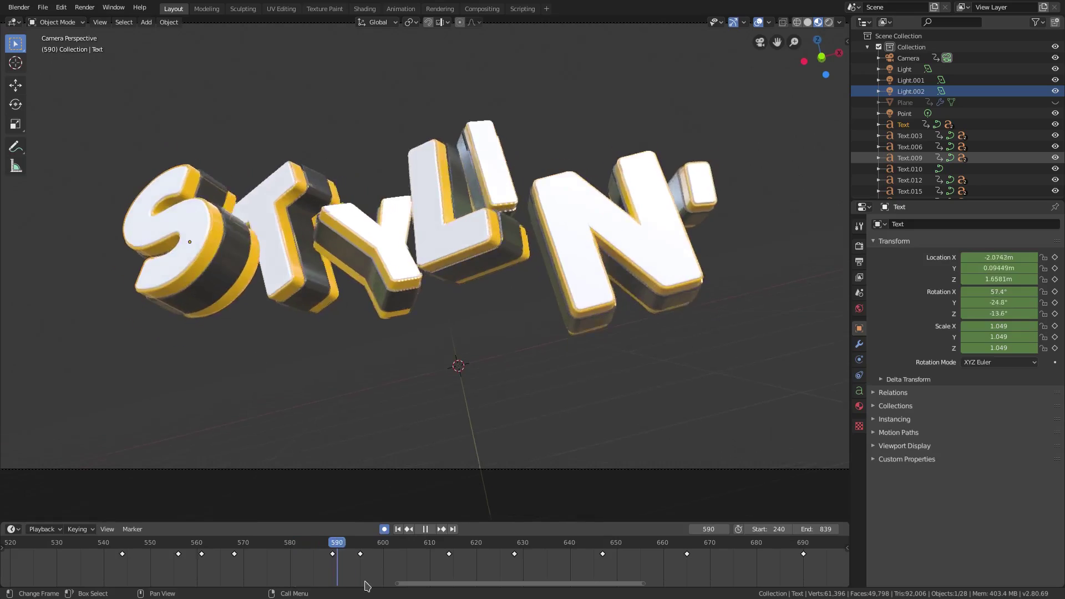
pyautogui.press('space')
# Move the frame-595 keyframe to frame 601 and play
pyautogui.moveTo(383, 542); pyautogui.dragTo(360, 546)
pyautogui.click(360, 554)
pyautogui.press('g')
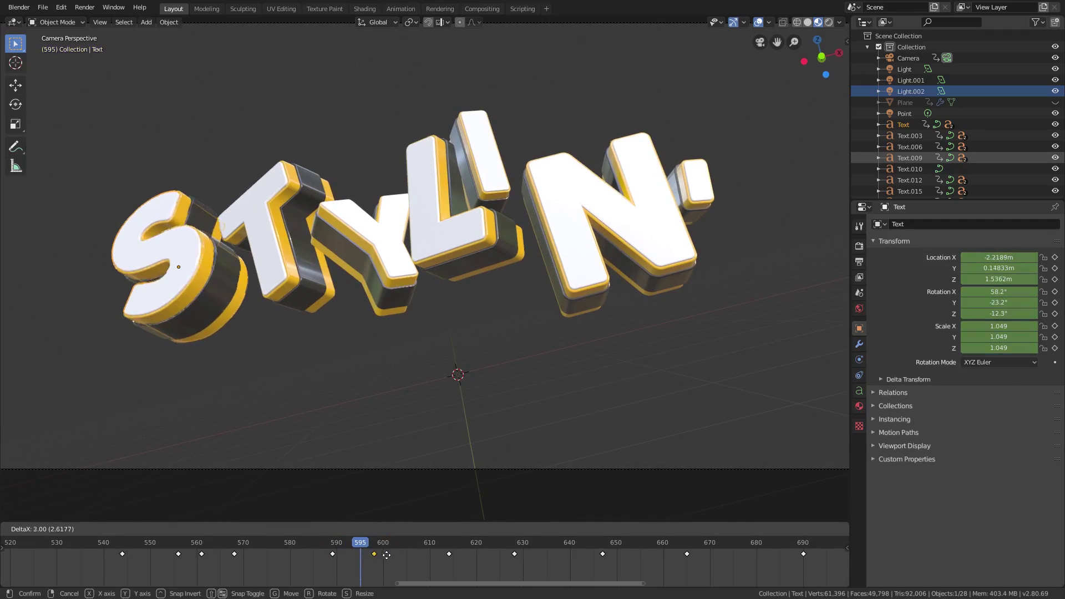
pyautogui.click(388, 553)
pyautogui.press('space')
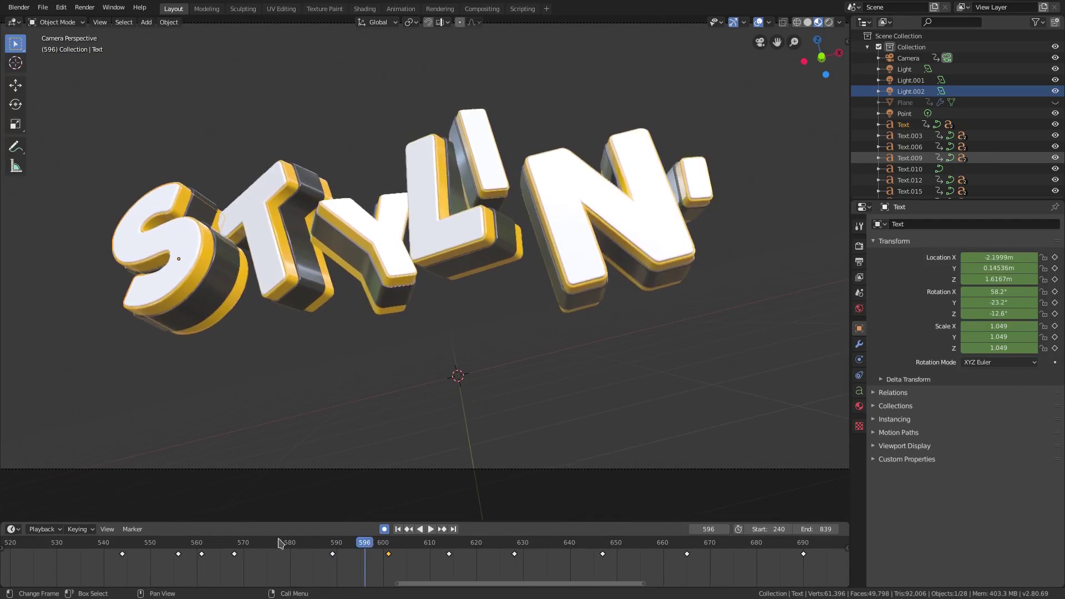
# Shift the keyframe near 590 to about frame 579 and replay from frame 543
pyautogui.click(205, 546)
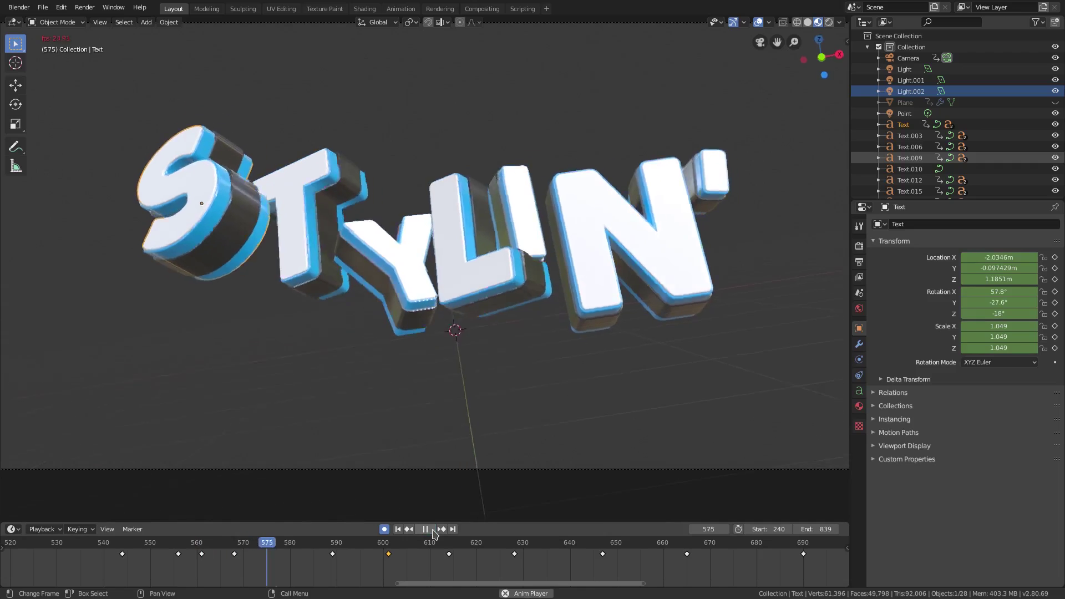
pyautogui.moveTo(332, 554); pyautogui.dragTo(286, 555)
pyautogui.click(171, 542)
pyautogui.click(431, 529)
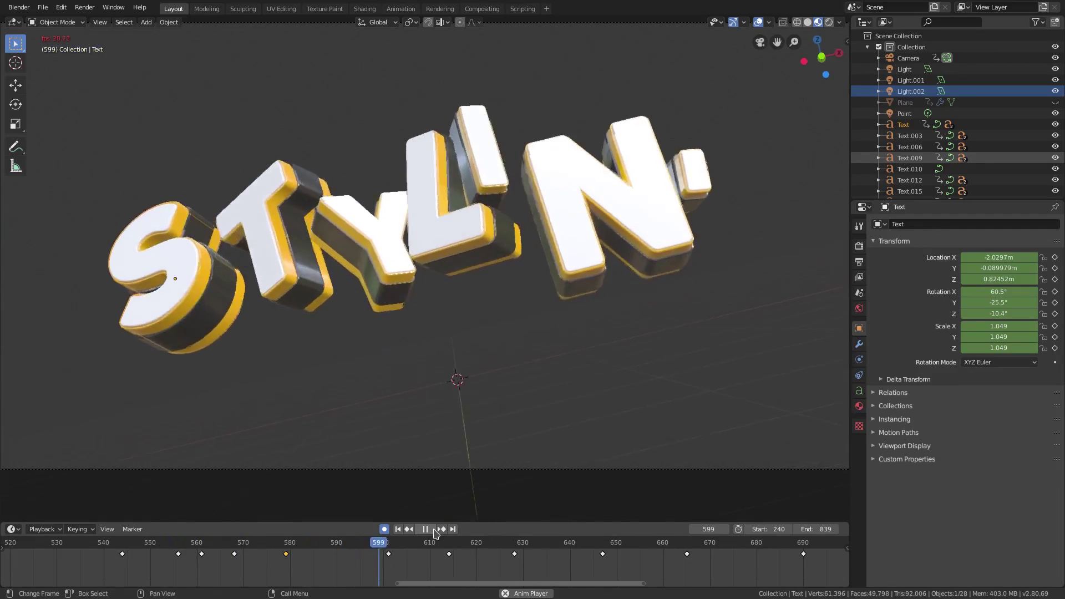
pyautogui.click(433, 530)
pyautogui.click(119, 542)
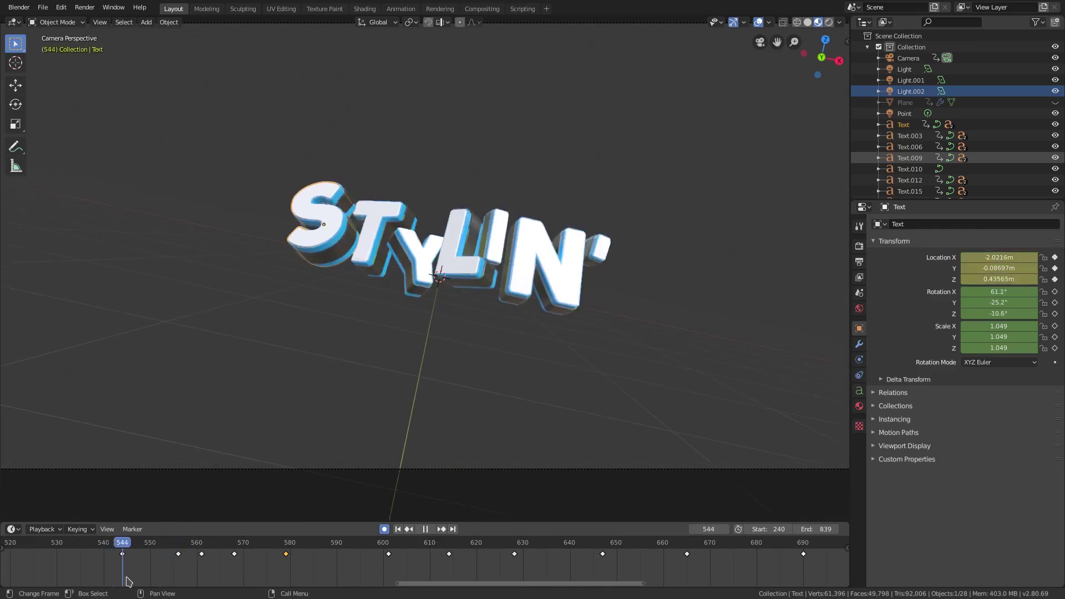
pyautogui.click(431, 529)
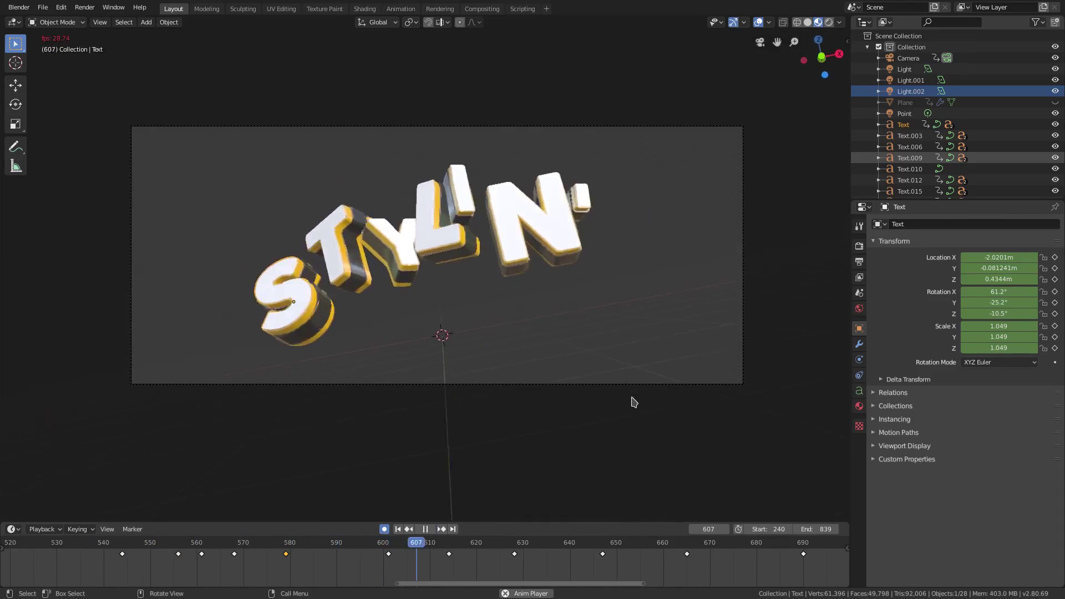